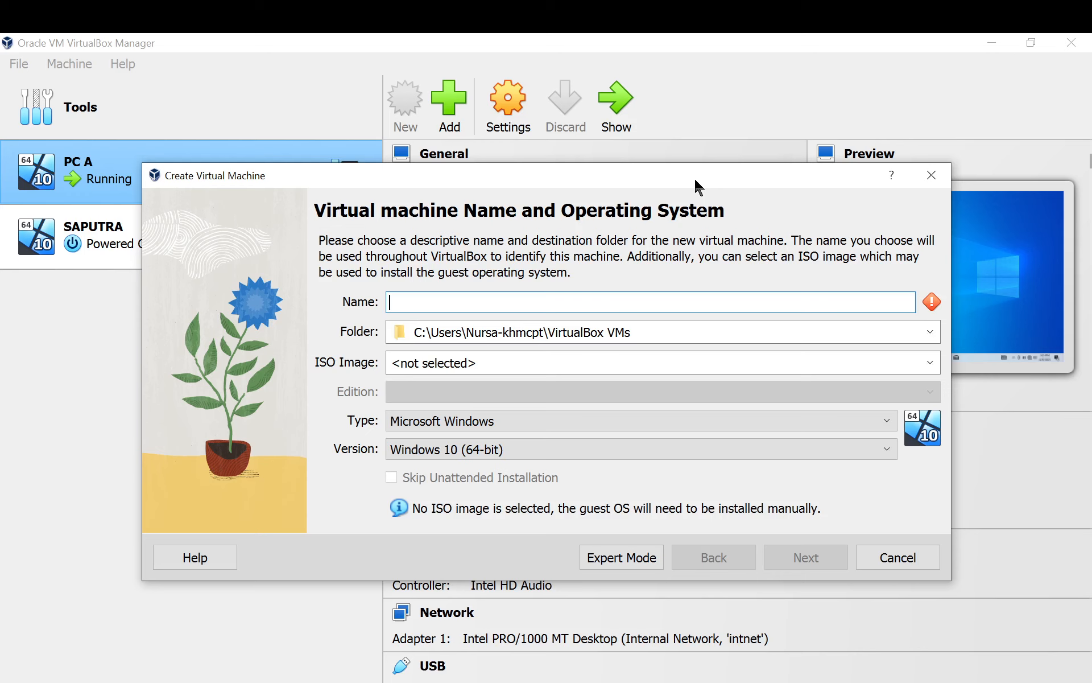
- Try to start a new virtual machine named SAHARA and proceed past the name and operating system page
{"action": "type", "text": "SA"}
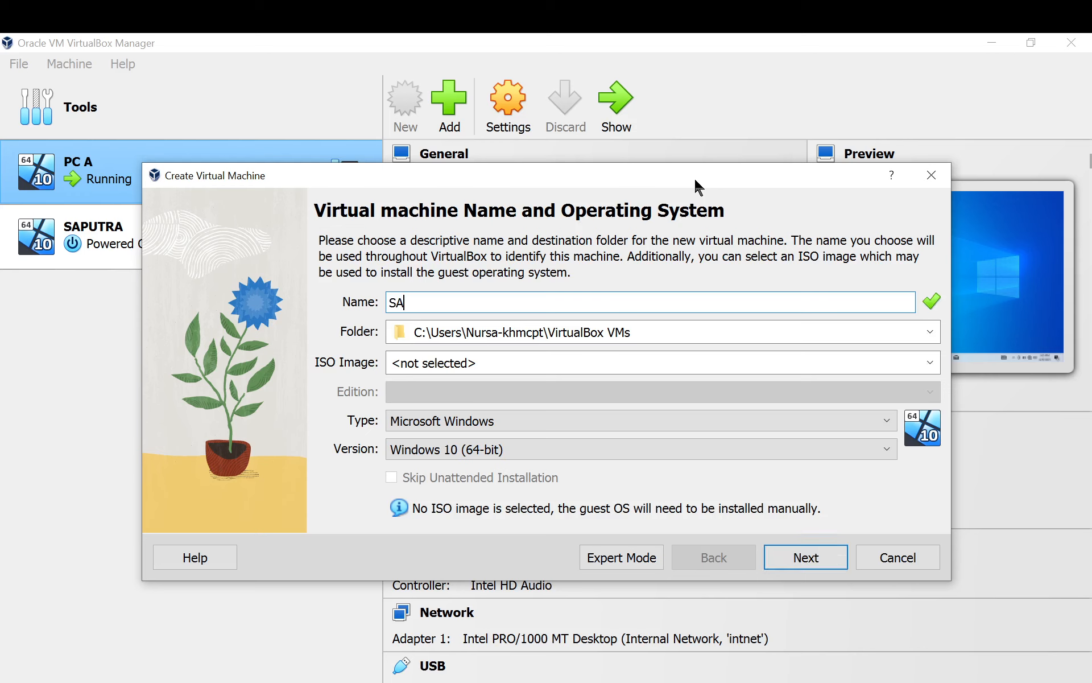
{"action": "type", "text": "HARA"}
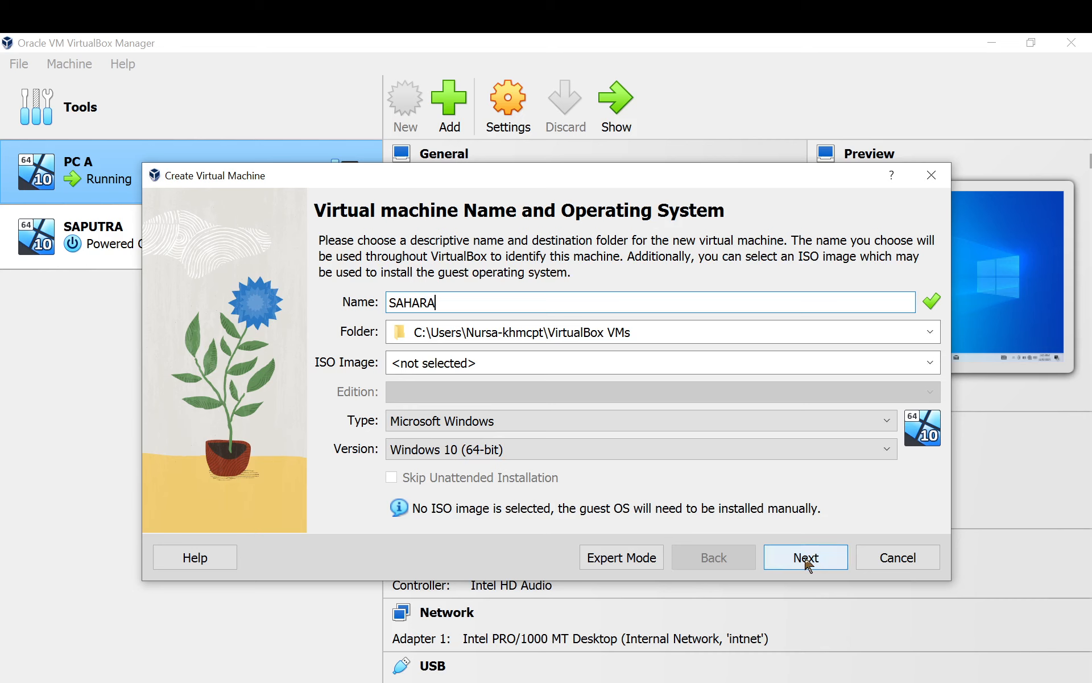
{"action": "left_click", "coordinate": [806, 563]}
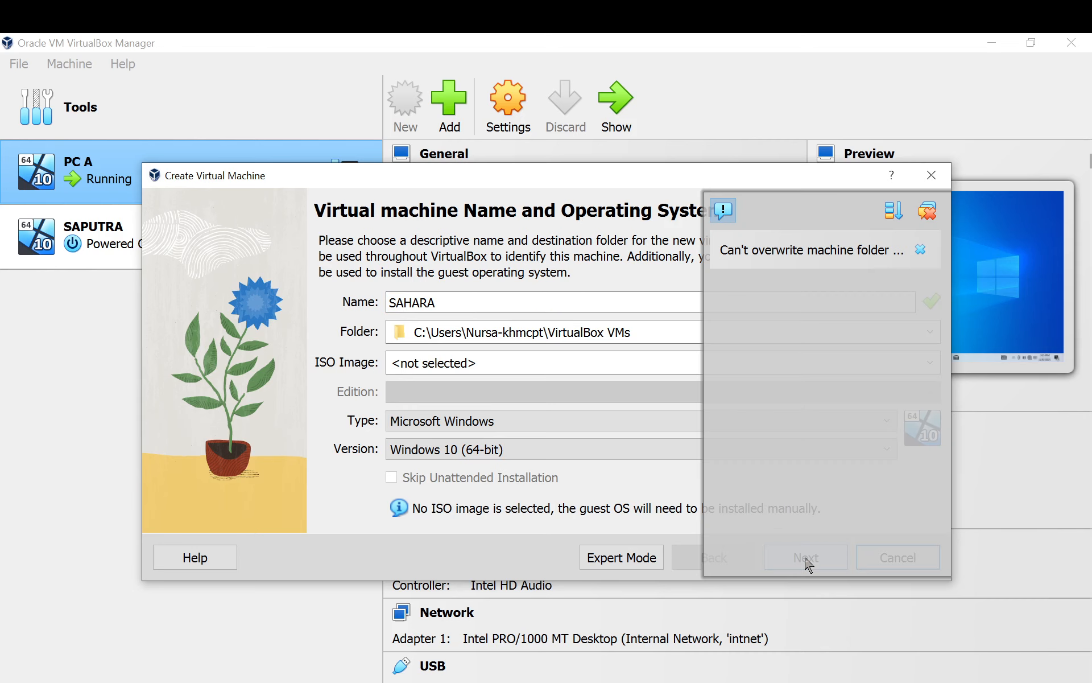
{"action": "left_click", "coordinate": [927, 212]}
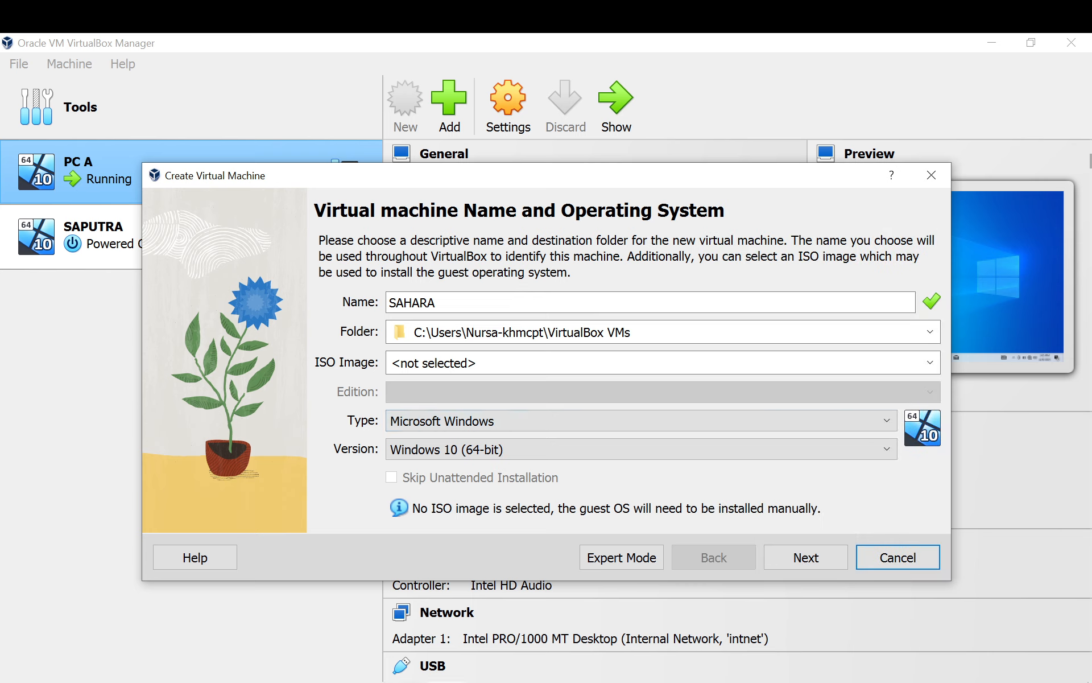
- Switch to File Explorer and open the VirtualBox VMs folder inside the user's profile folder on Local Disk (C:)
{"action": "left_click", "coordinate": [301, 681]}
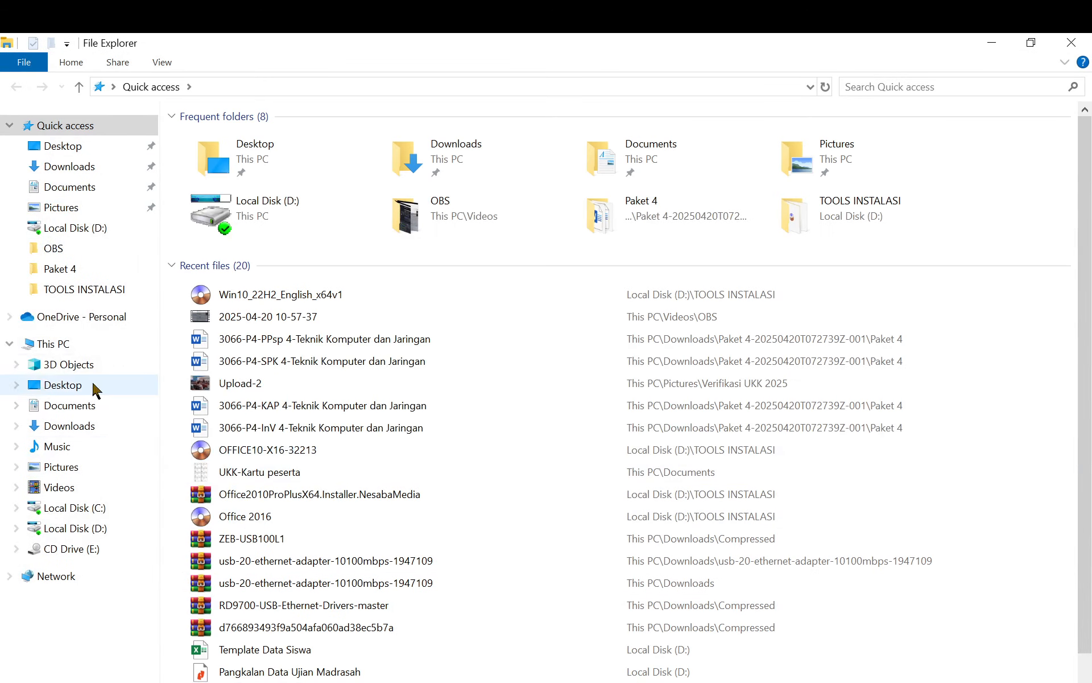
{"action": "left_click", "coordinate": [67, 346]}
{"action": "double_click", "coordinate": [261, 285]}
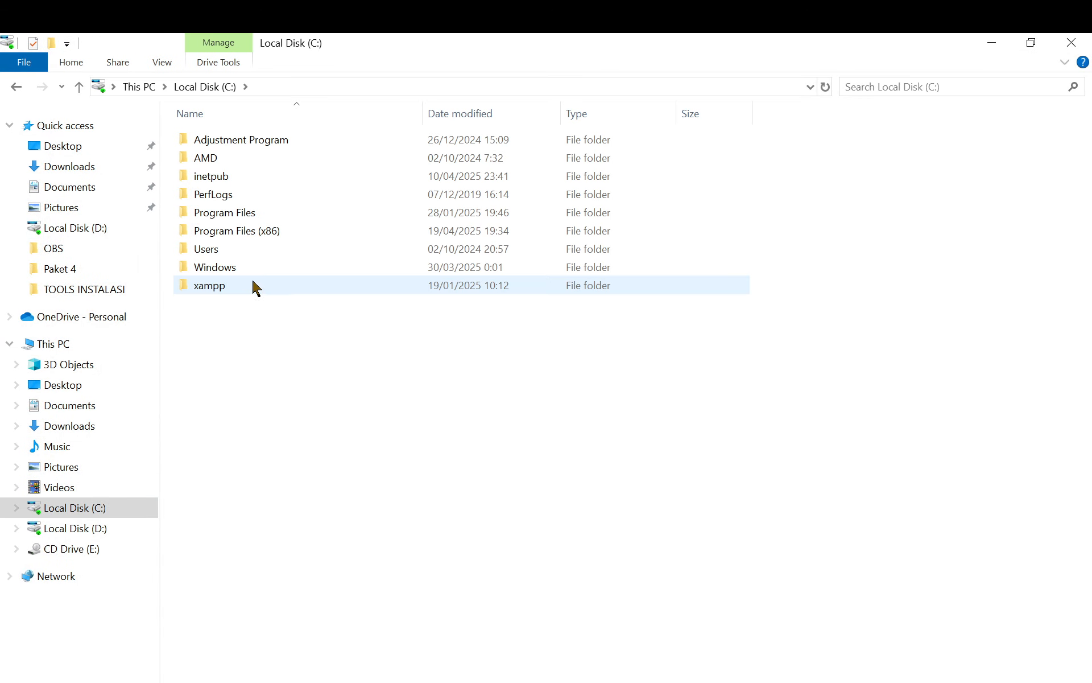
{"action": "double_click", "coordinate": [211, 251]}
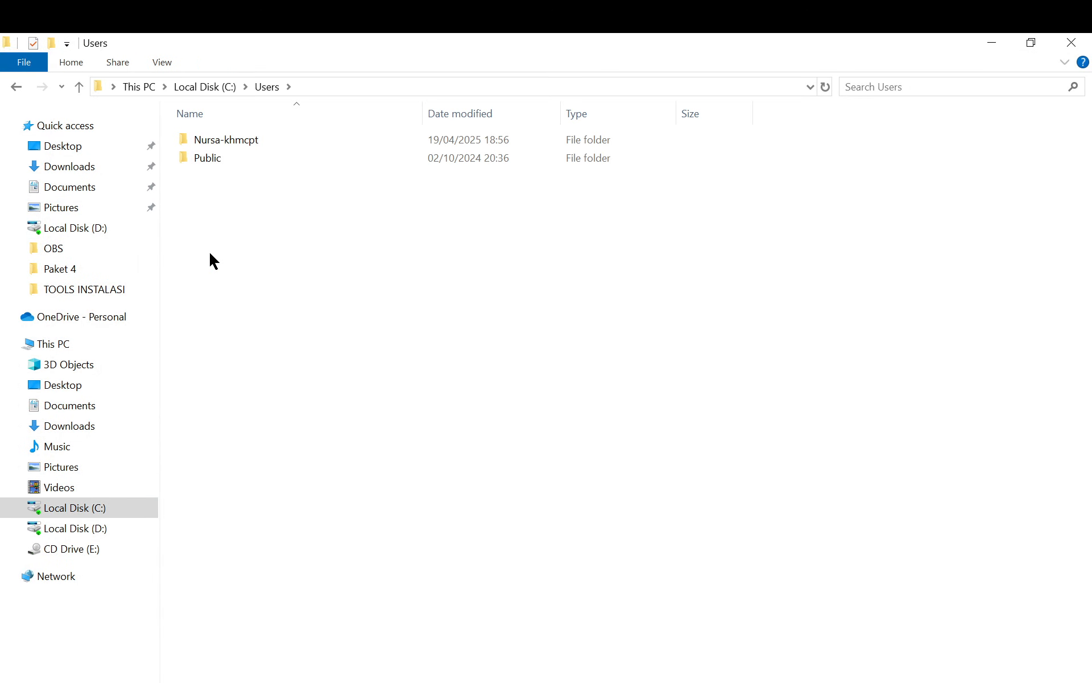
{"action": "double_click", "coordinate": [241, 142]}
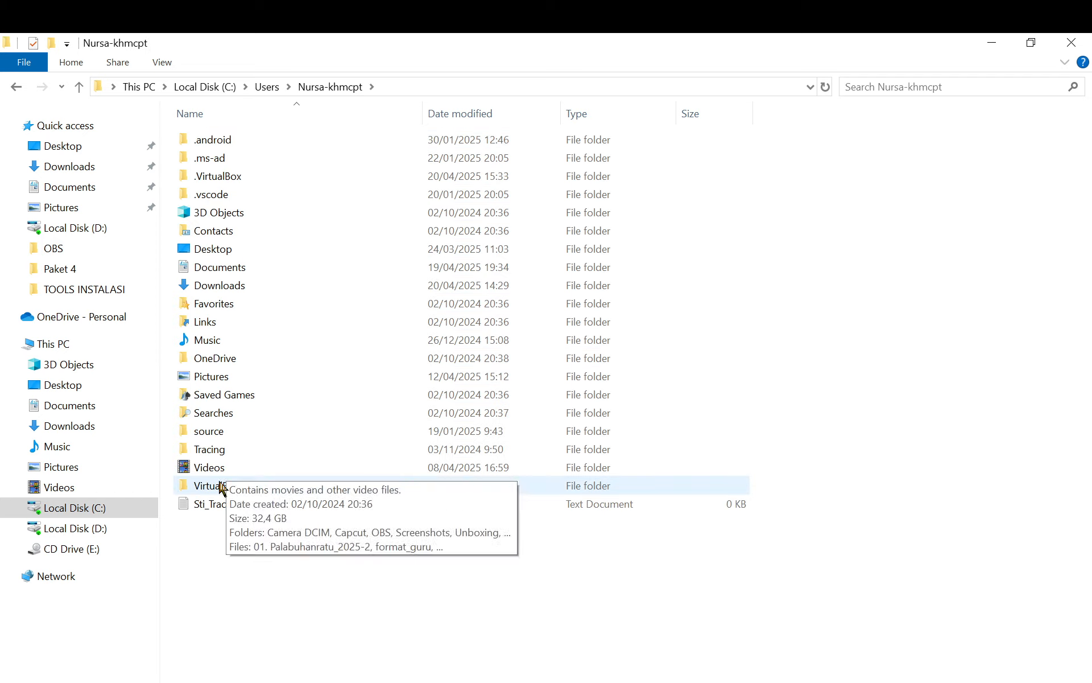
{"action": "double_click", "coordinate": [221, 487]}
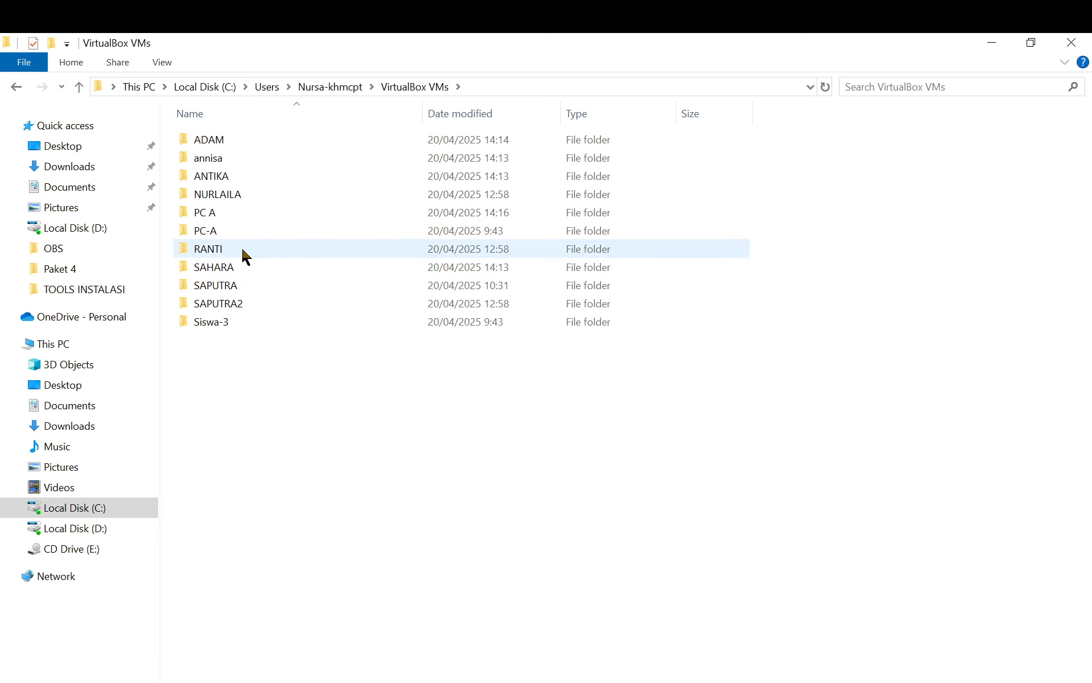
- Delete the leftover SAHARA folder from VirtualBox VMs and close File Explorer
{"action": "left_click", "coordinate": [235, 267]}
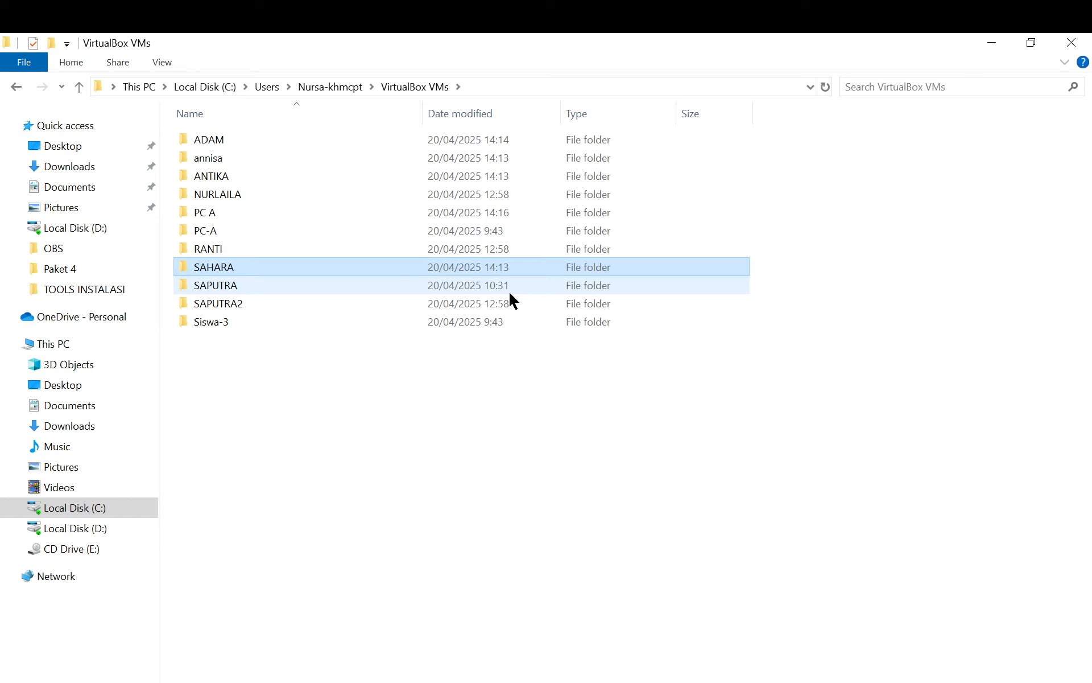
{"action": "key", "text": "Delete"}
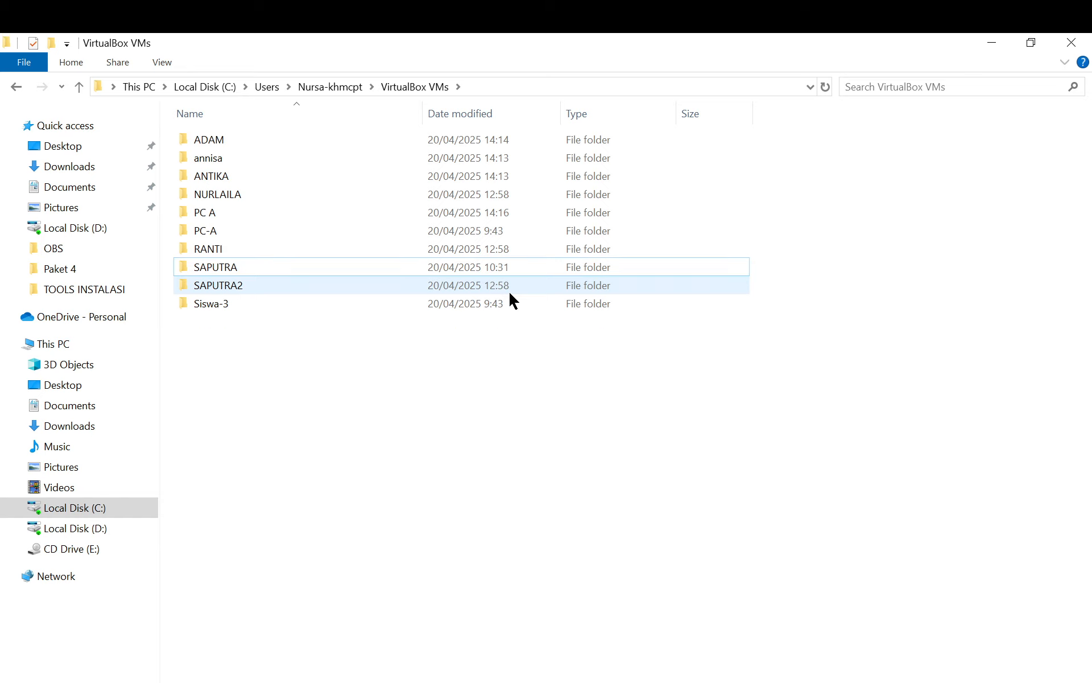
{"action": "left_click", "coordinate": [1080, 41]}
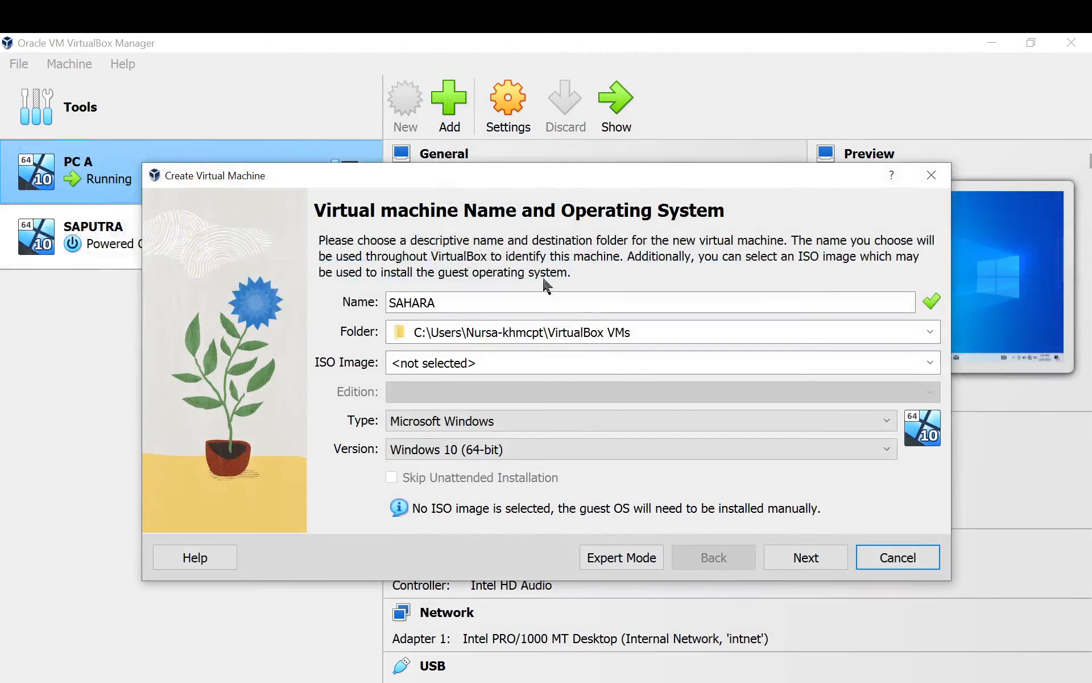
- Restart the new virtual machine wizard, name the machine SAHARA and select Win10_22H2_English_x64v1 from TOOLS INSTALASI as its ISO image
{"action": "left_click", "coordinate": [932, 175]}
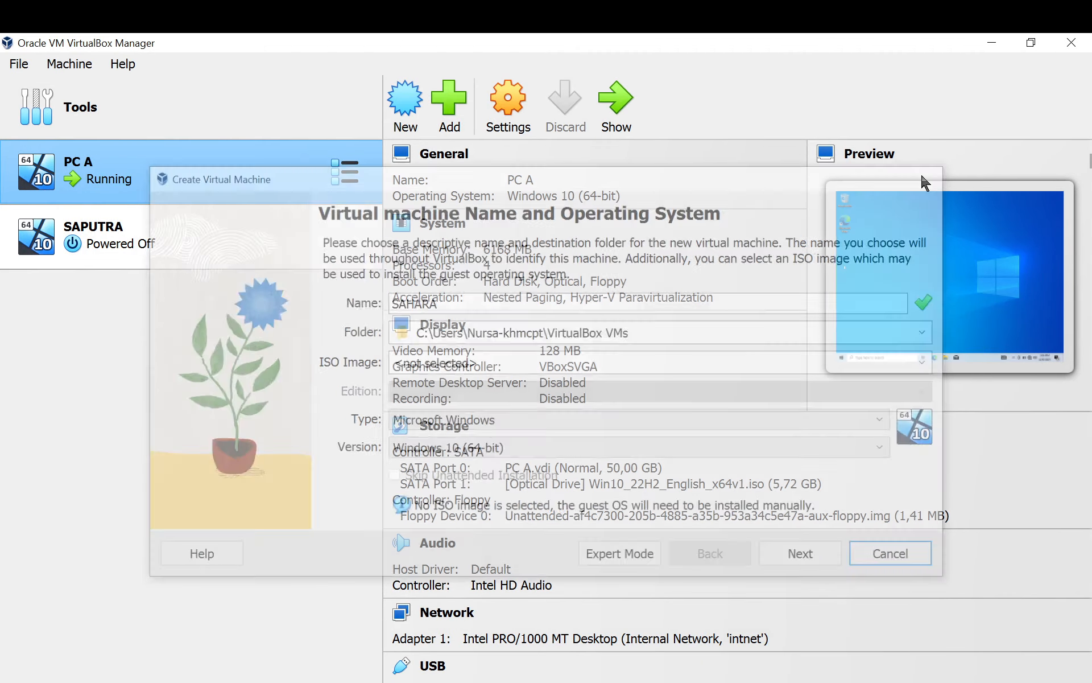
{"action": "left_click", "coordinate": [405, 105]}
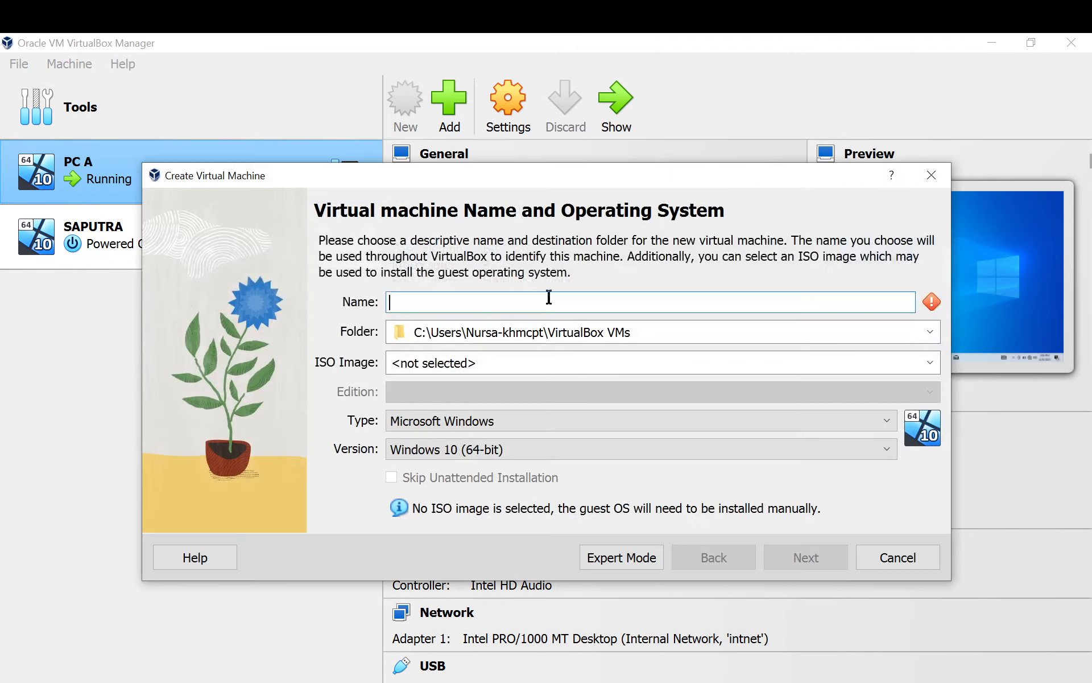
{"action": "type", "text": "SAHARA"}
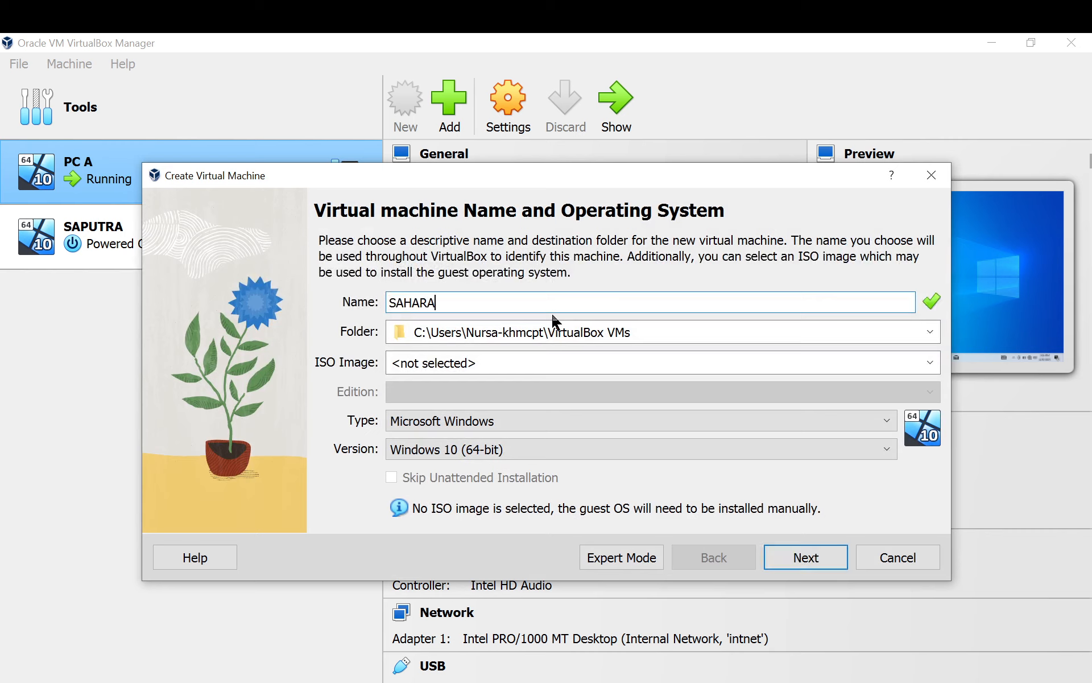
{"action": "left_click", "coordinate": [931, 362]}
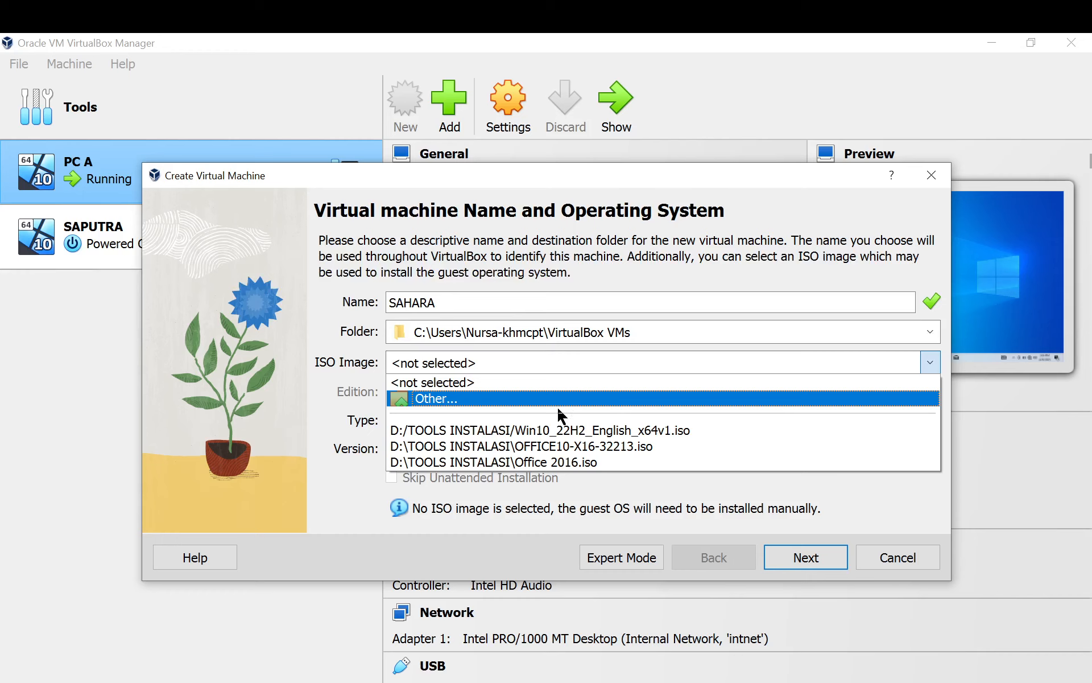
{"action": "left_click", "coordinate": [540, 401]}
{"action": "left_click", "coordinate": [442, 365]}
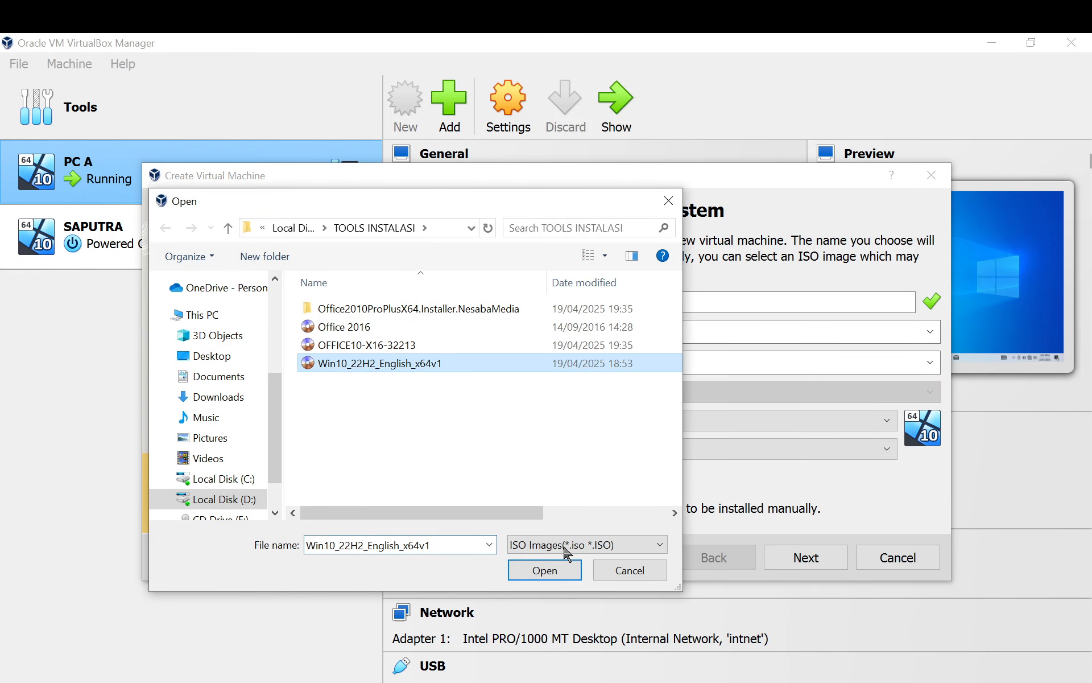
{"action": "left_click", "coordinate": [568, 574]}
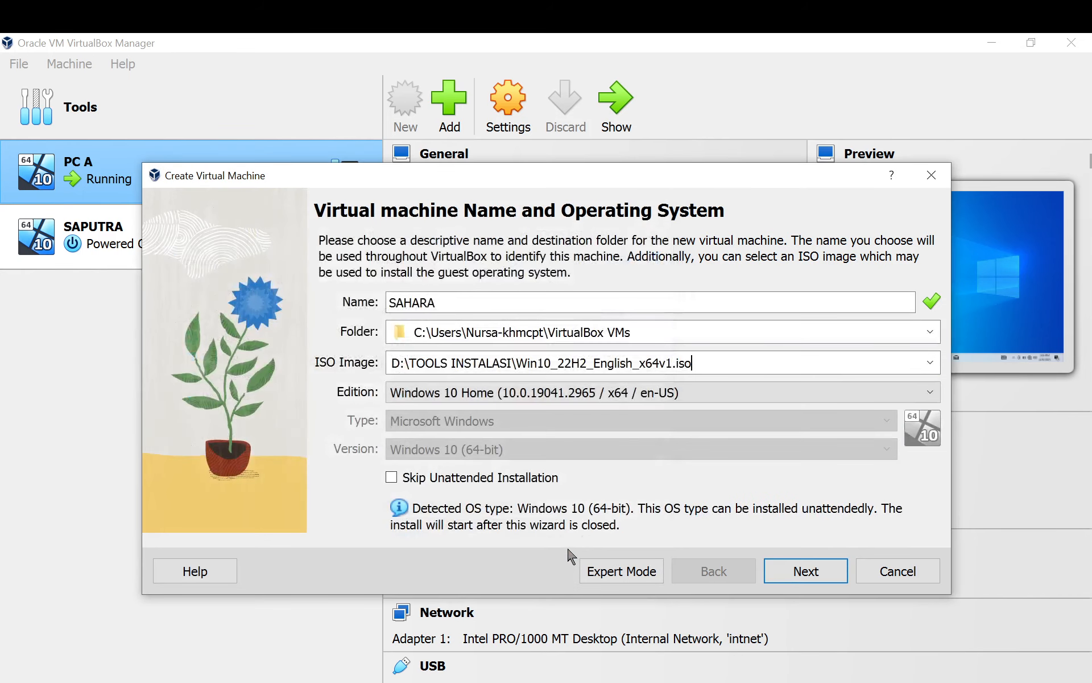
{"action": "left_click", "coordinate": [821, 579]}
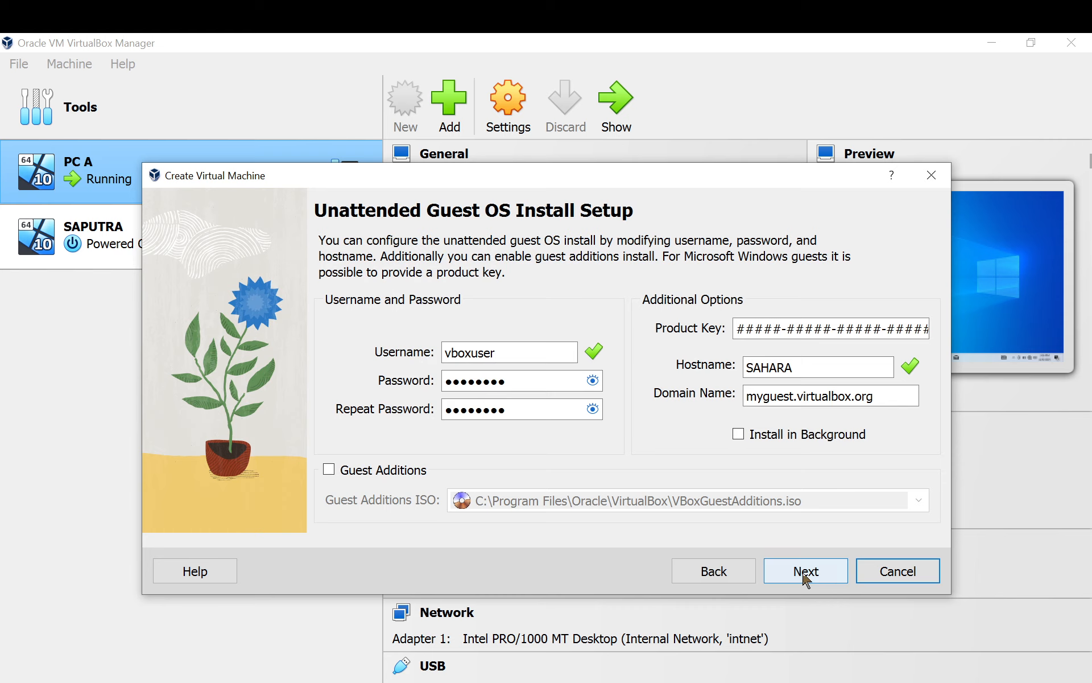
- Keep the default unattended setup, assign 5028 MB of memory and 2 processors, and create the machine with a new 50 GB hard disk
{"action": "left_click", "coordinate": [806, 580]}
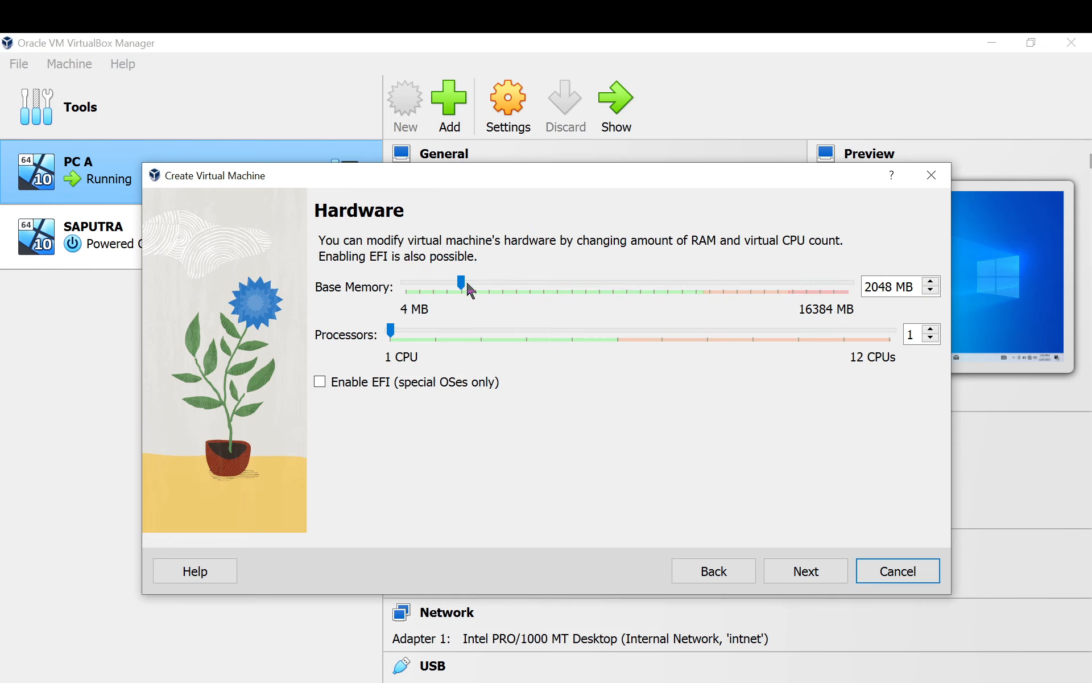
{"action": "left_click_drag", "start_coordinate": [462, 283], "coordinate": [543, 310]}
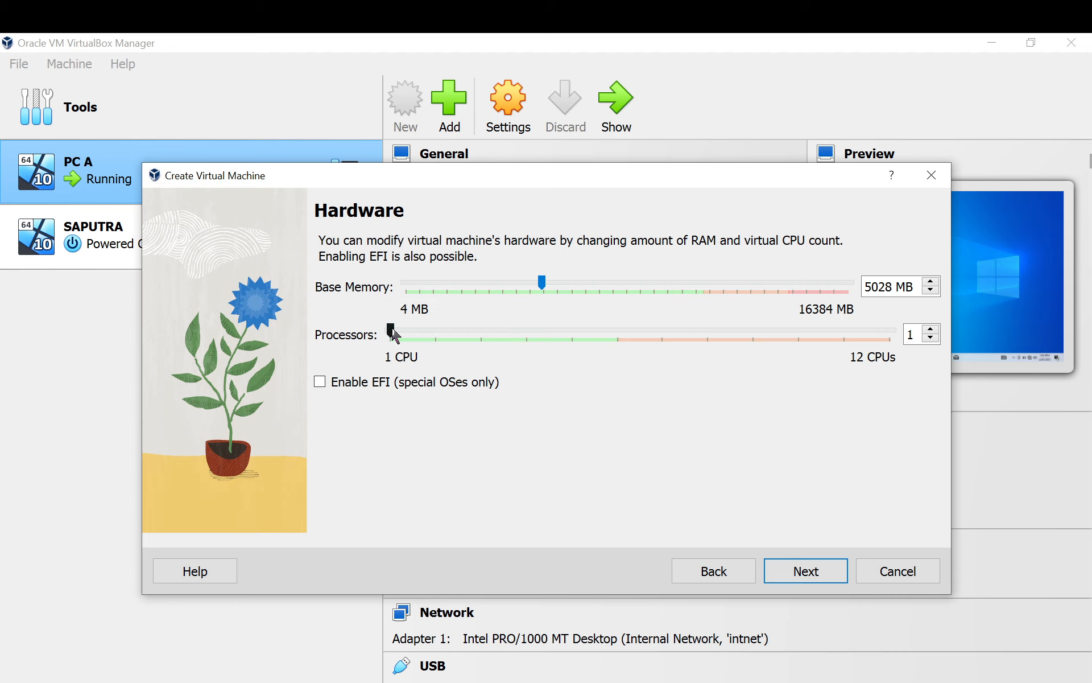
{"action": "left_click", "coordinate": [932, 329]}
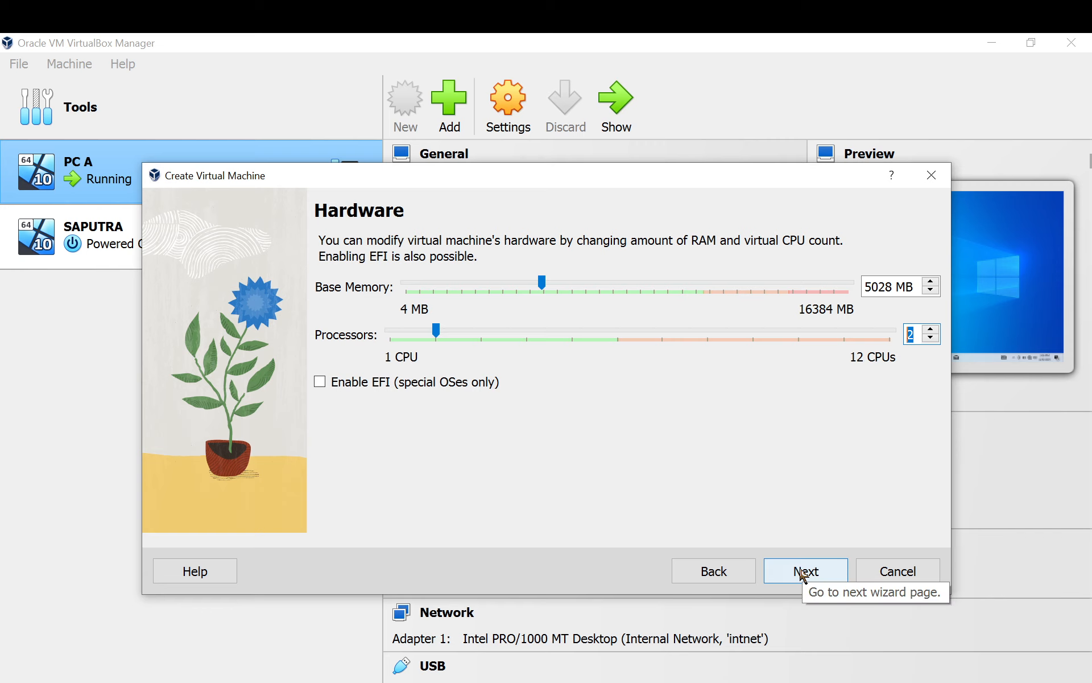
{"action": "left_click", "coordinate": [803, 575]}
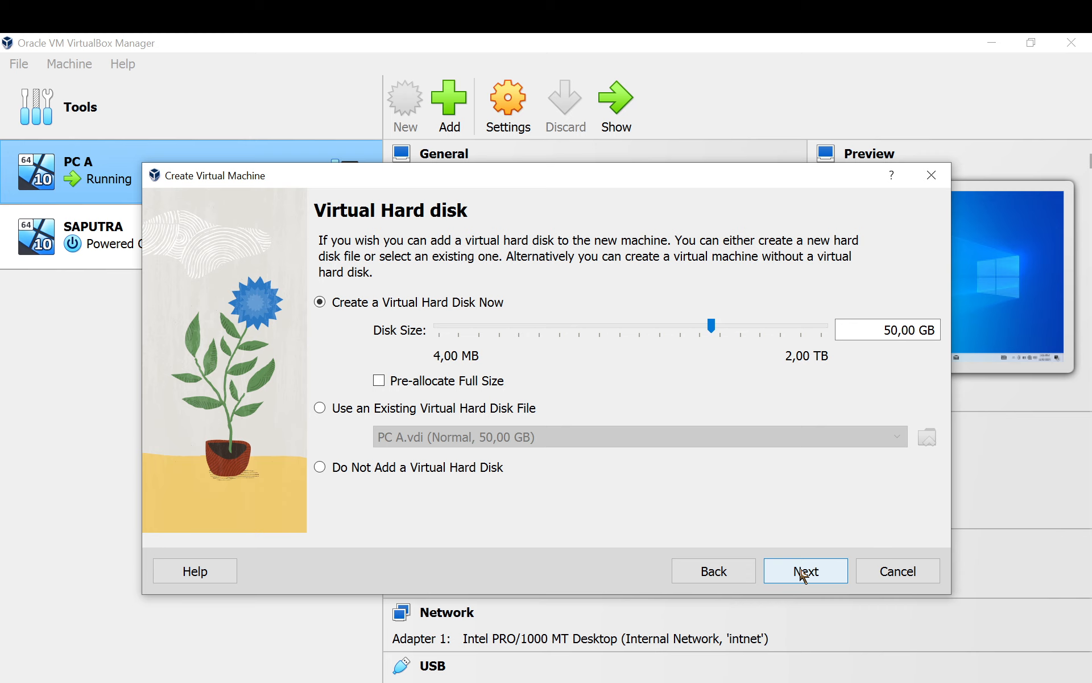
{"action": "left_click", "coordinate": [803, 575]}
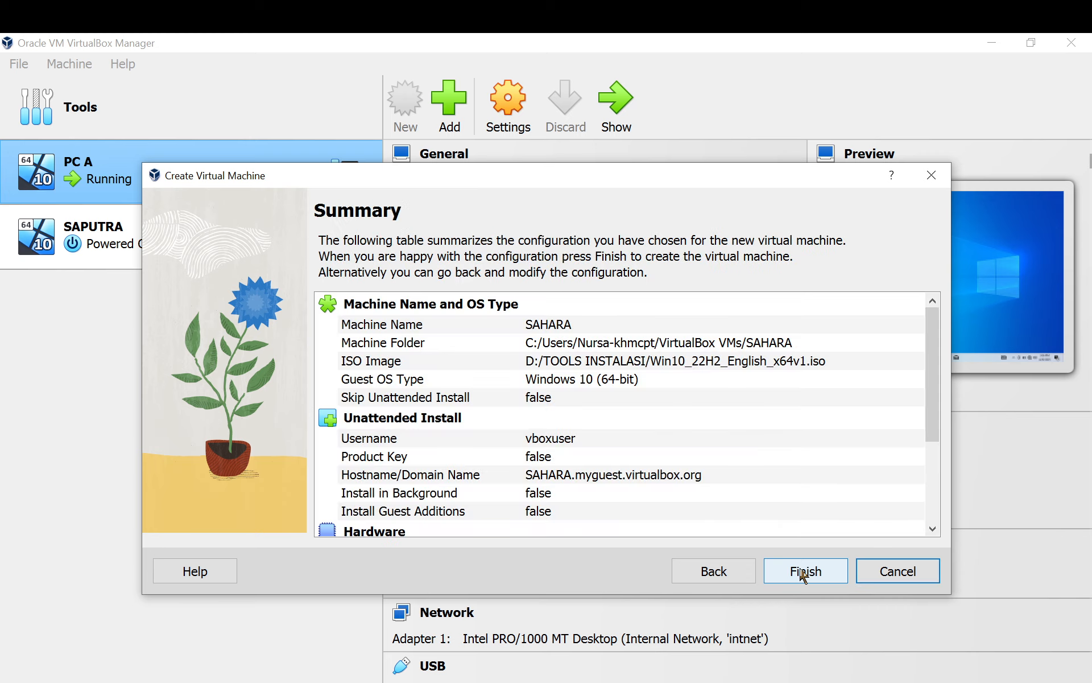
{"action": "left_click", "coordinate": [802, 575]}
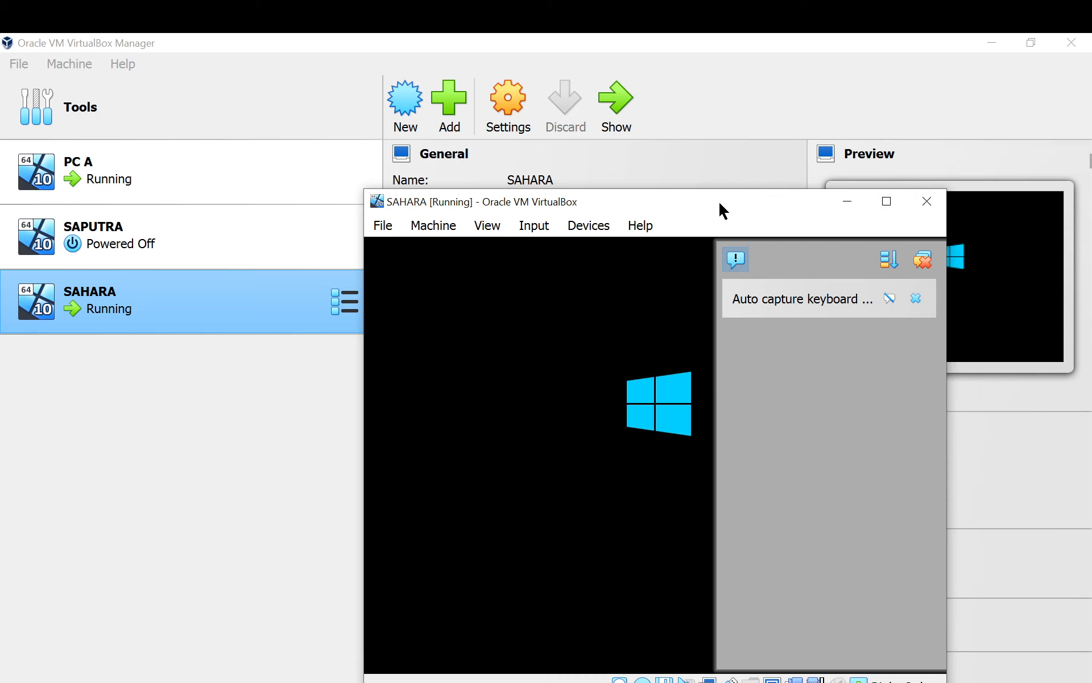
- Dismiss the notifications in the running SAHARA machine and minimize its window while Windows installs
{"action": "left_click", "coordinate": [923, 261]}
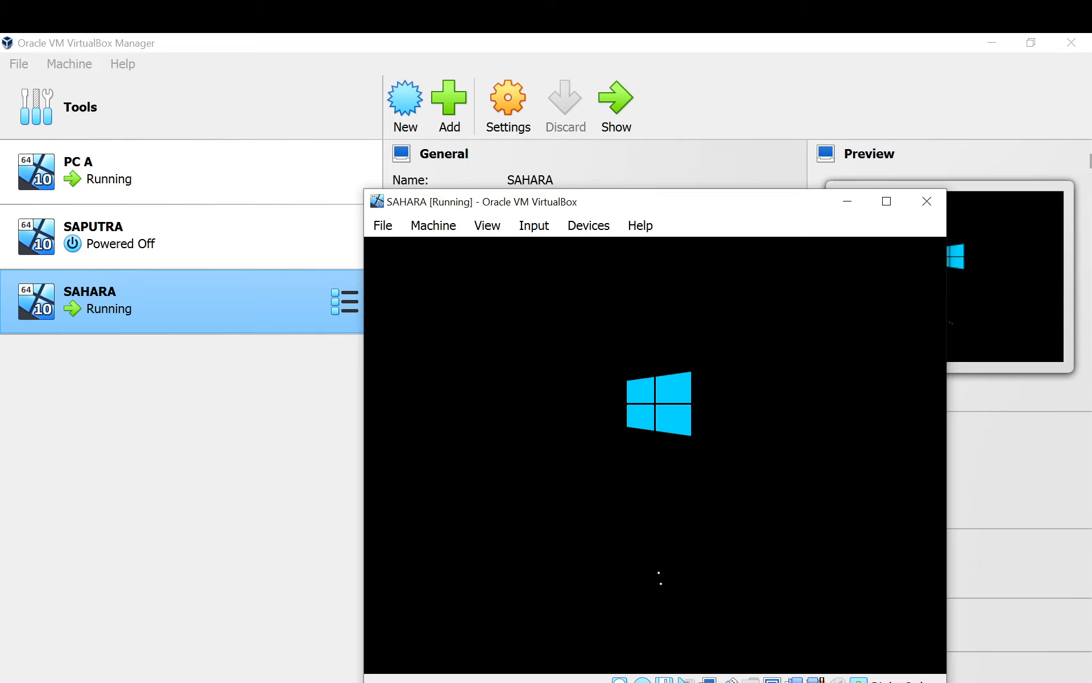
{"action": "left_click", "coordinate": [532, 682]}
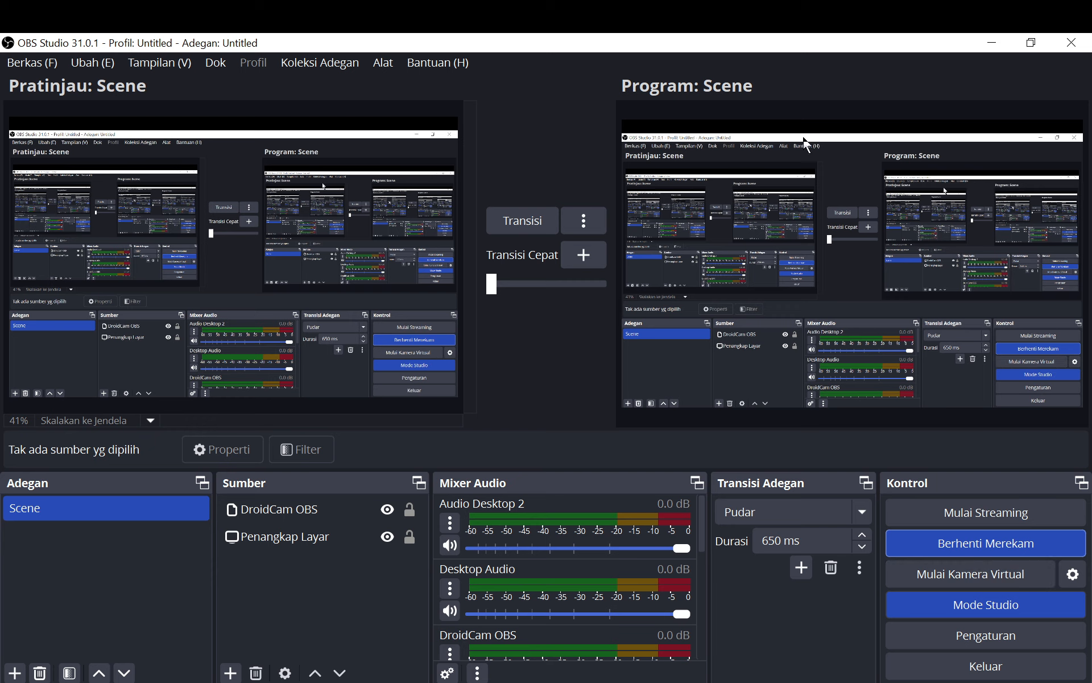
{"action": "left_click", "coordinate": [990, 43]}
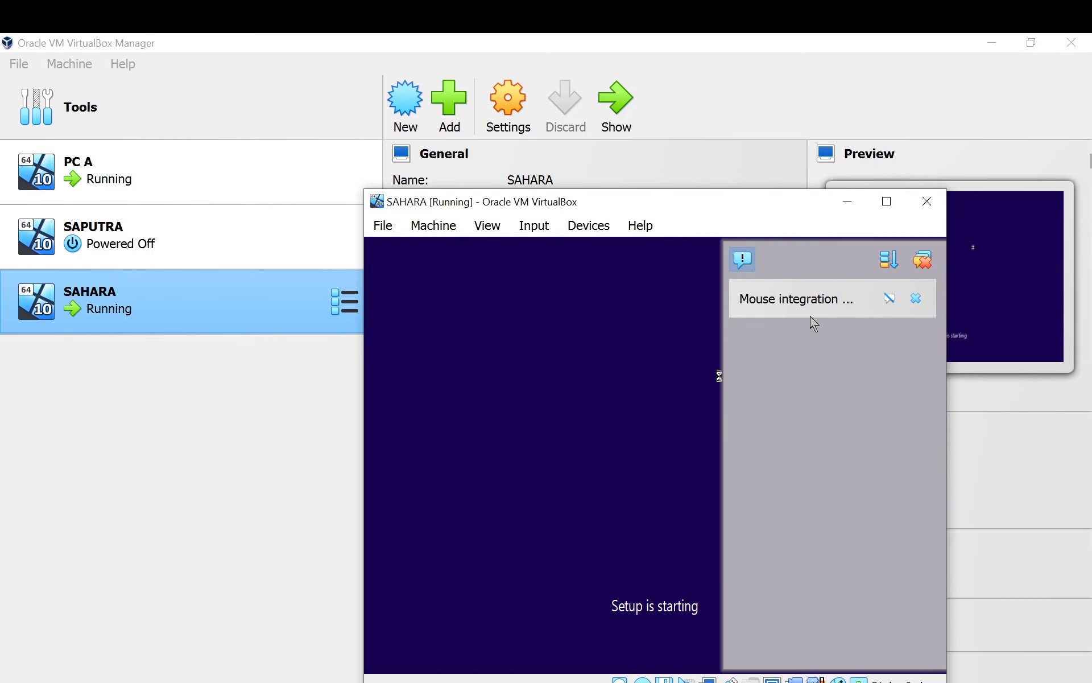
{"action": "left_click", "coordinate": [922, 260]}
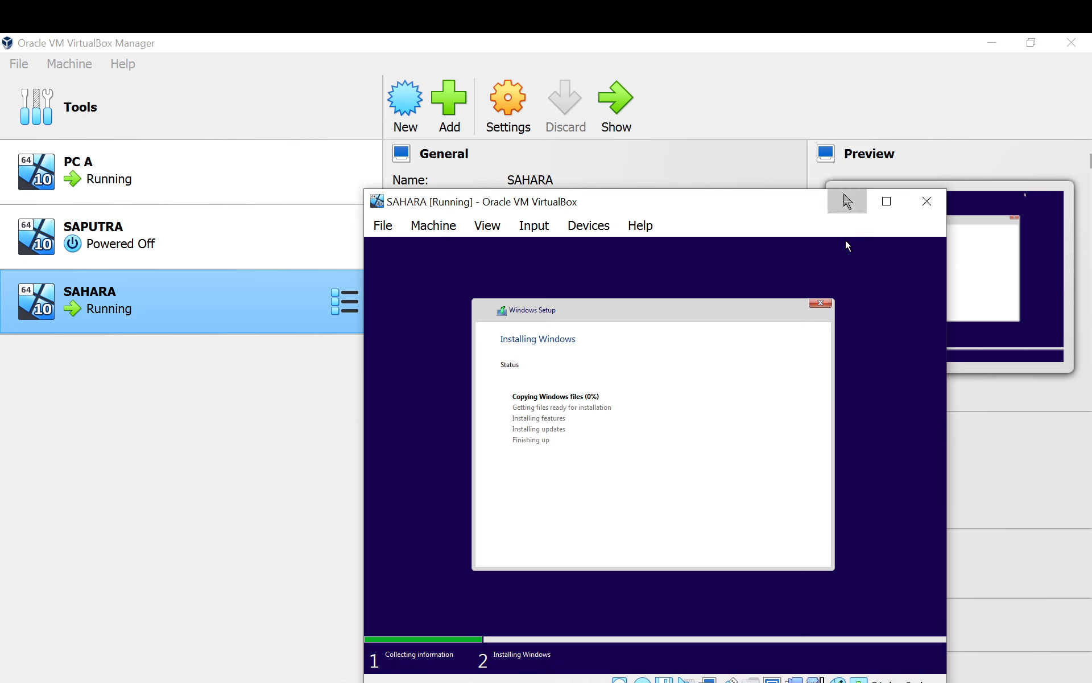
{"action": "left_click", "coordinate": [847, 201]}
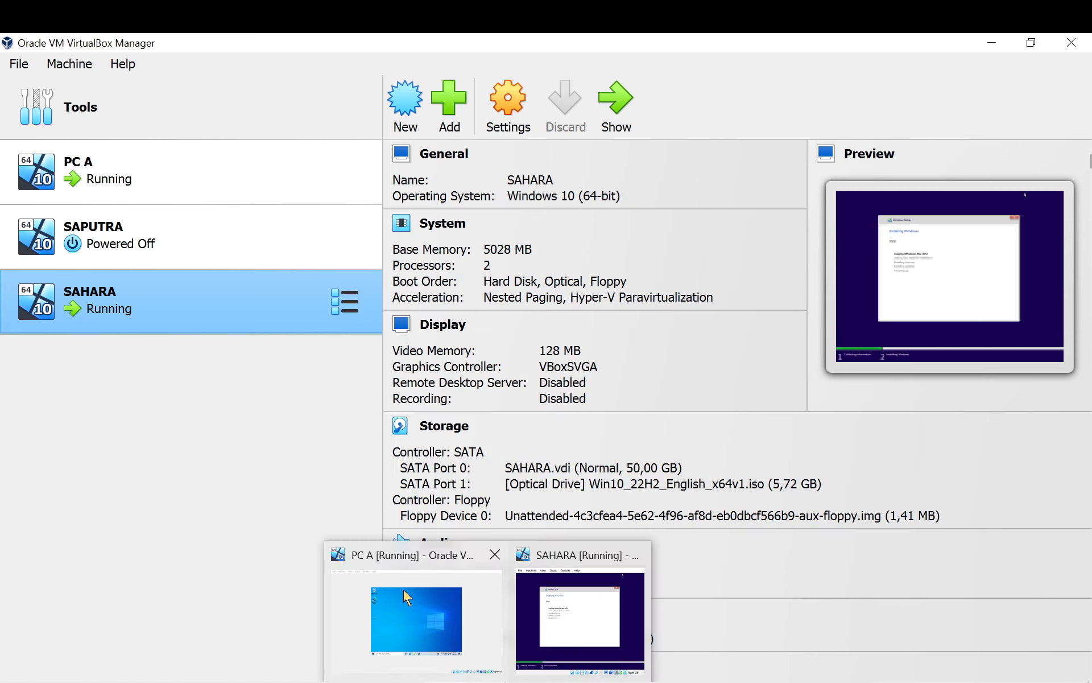
- Switch to the PC A machine, search Windows for "defen" and open the management page of the Virus & threat protection settings
{"action": "left_click", "coordinate": [415, 606]}
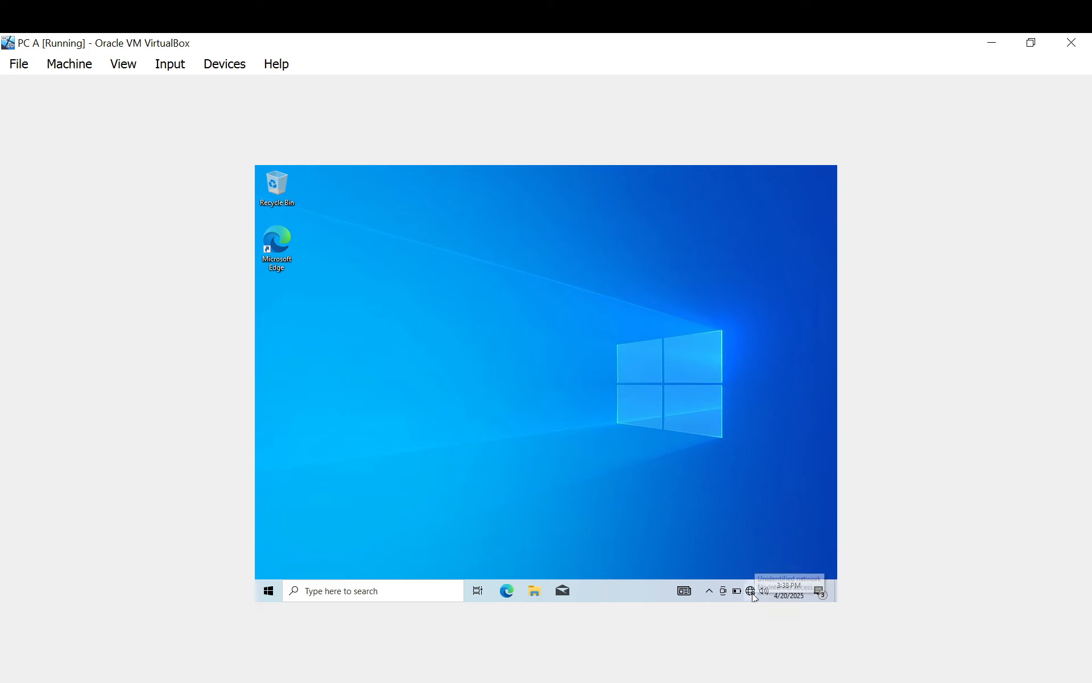
{"action": "left_click", "coordinate": [398, 584]}
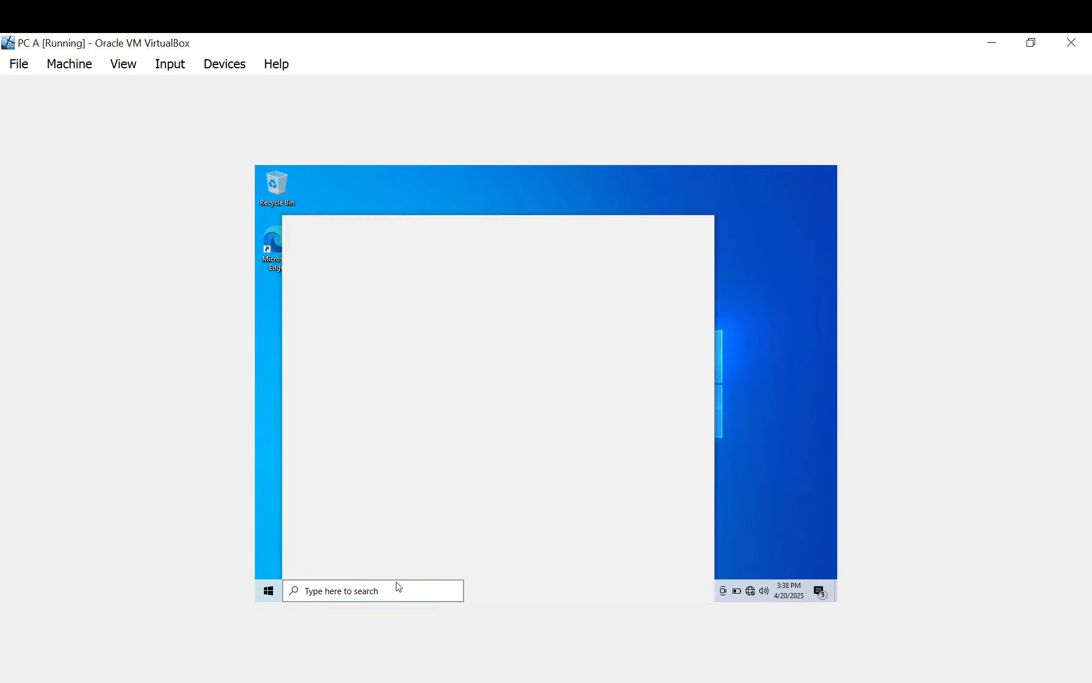
{"action": "type", "text": "defen"}
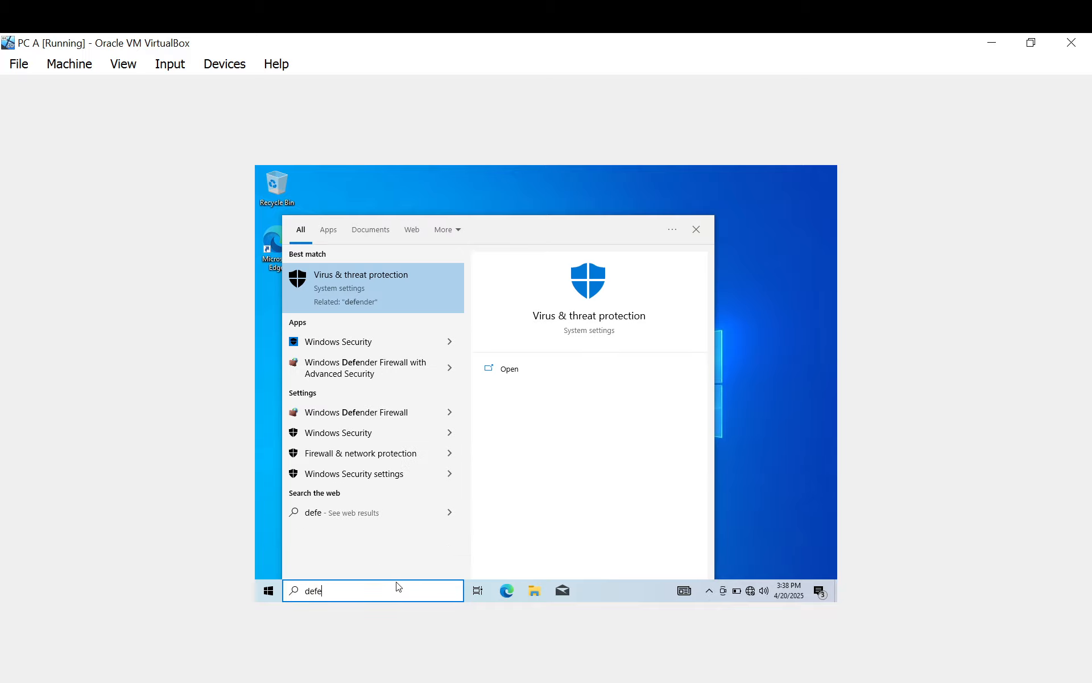
{"action": "left_click", "coordinate": [344, 288]}
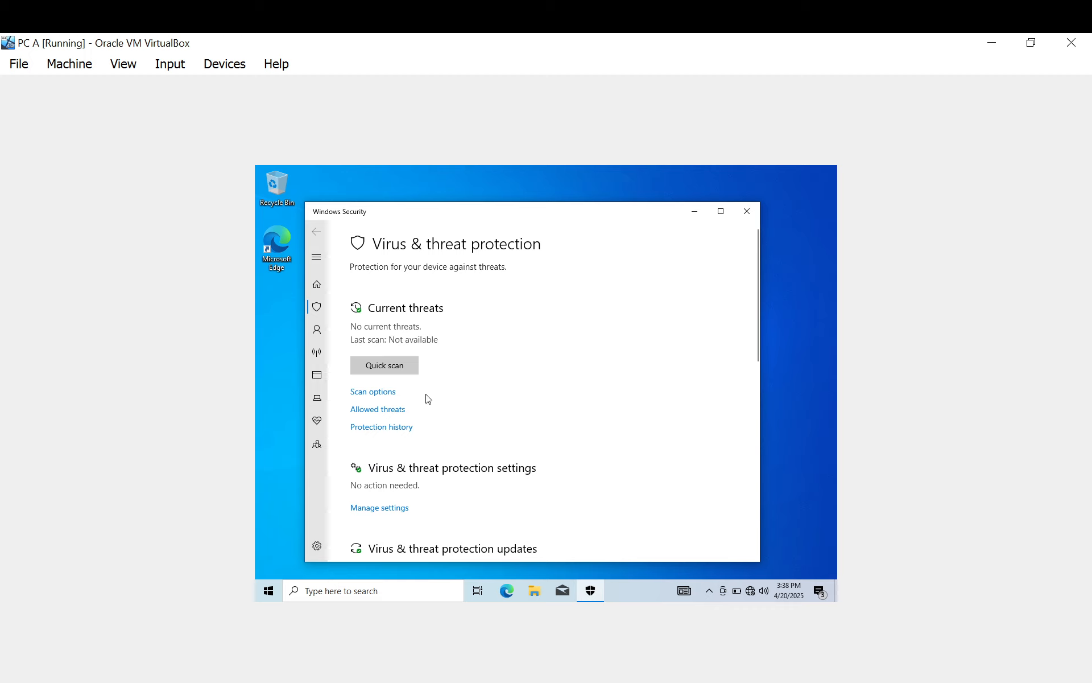
{"action": "scroll", "coordinate": [424, 402], "scroll_direction": "down", "scroll_amount": 2}
{"action": "scroll", "coordinate": [421, 405], "scroll_direction": "down", "scroll_amount": 1}
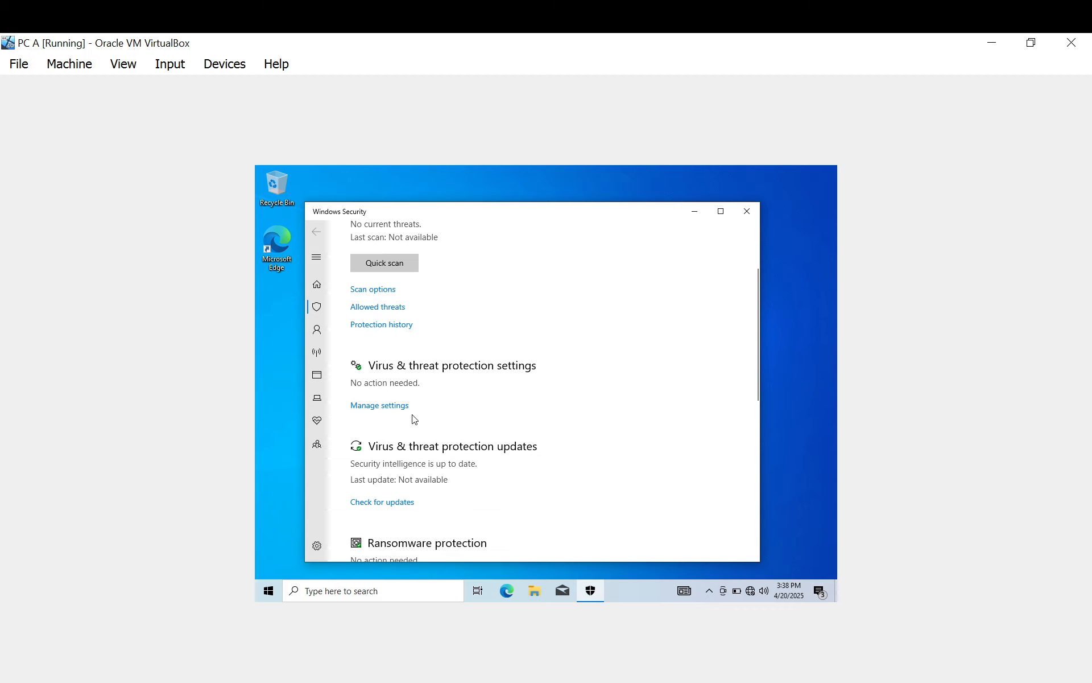
{"action": "left_click", "coordinate": [398, 407]}
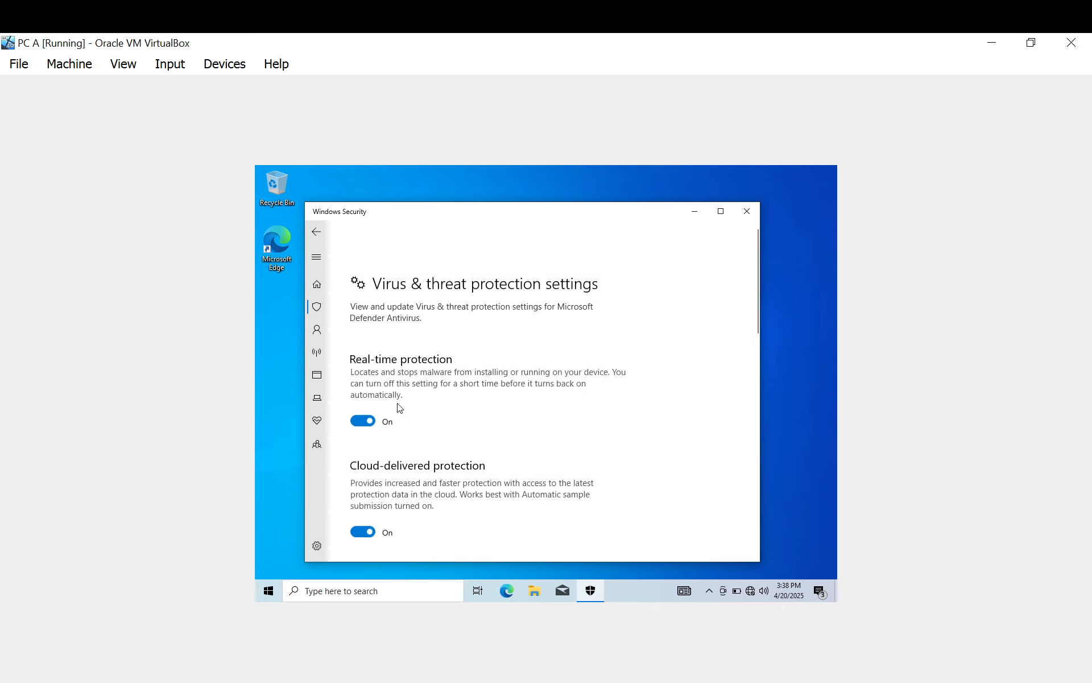
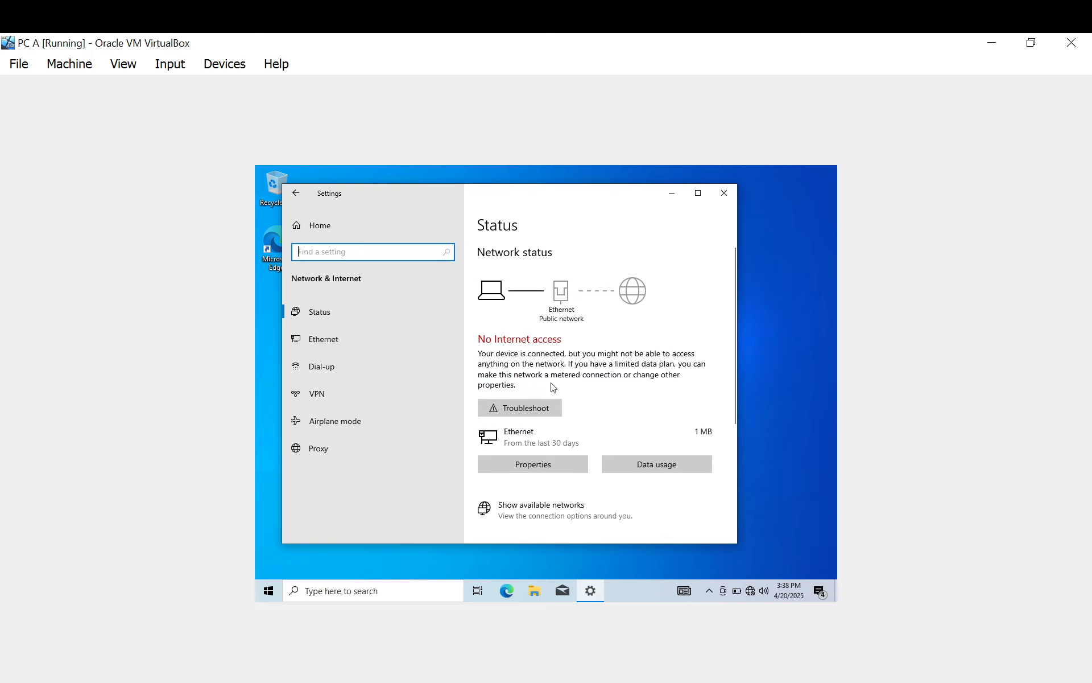
- From the Ethernet network settings in PC A, open Windows Firewall and review the domain, private and public network firewall entries
{"action": "scroll", "coordinate": [551, 385], "scroll_direction": "down", "scroll_amount": 5}
{"action": "scroll", "coordinate": [553, 387], "scroll_direction": "down", "scroll_amount": 1}
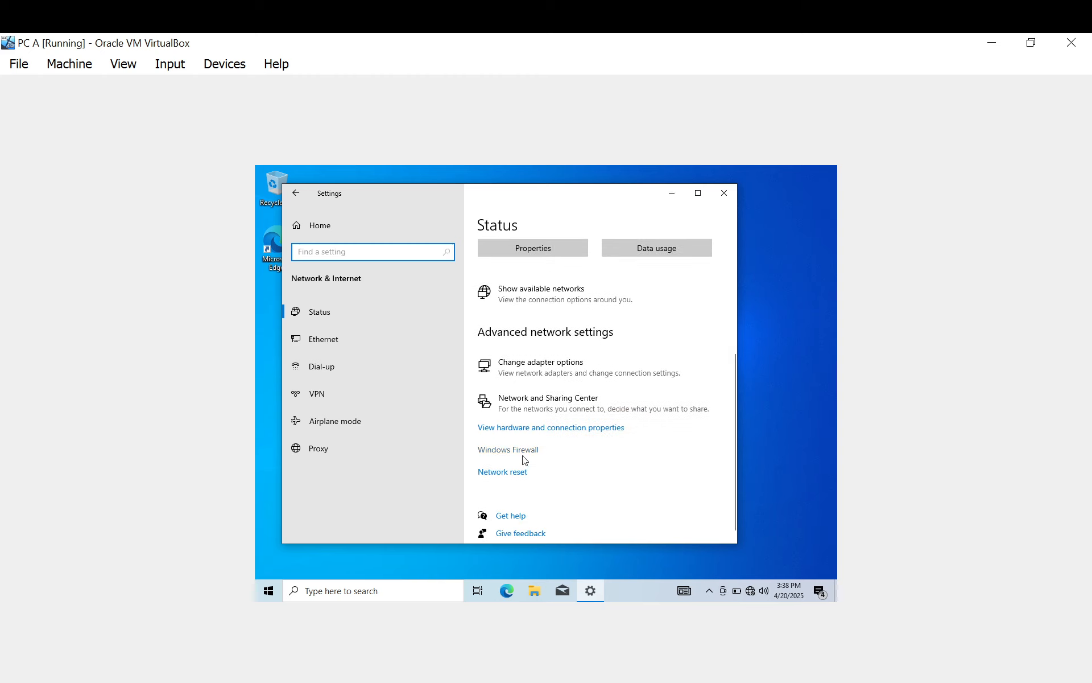
{"action": "left_click", "coordinate": [377, 340]}
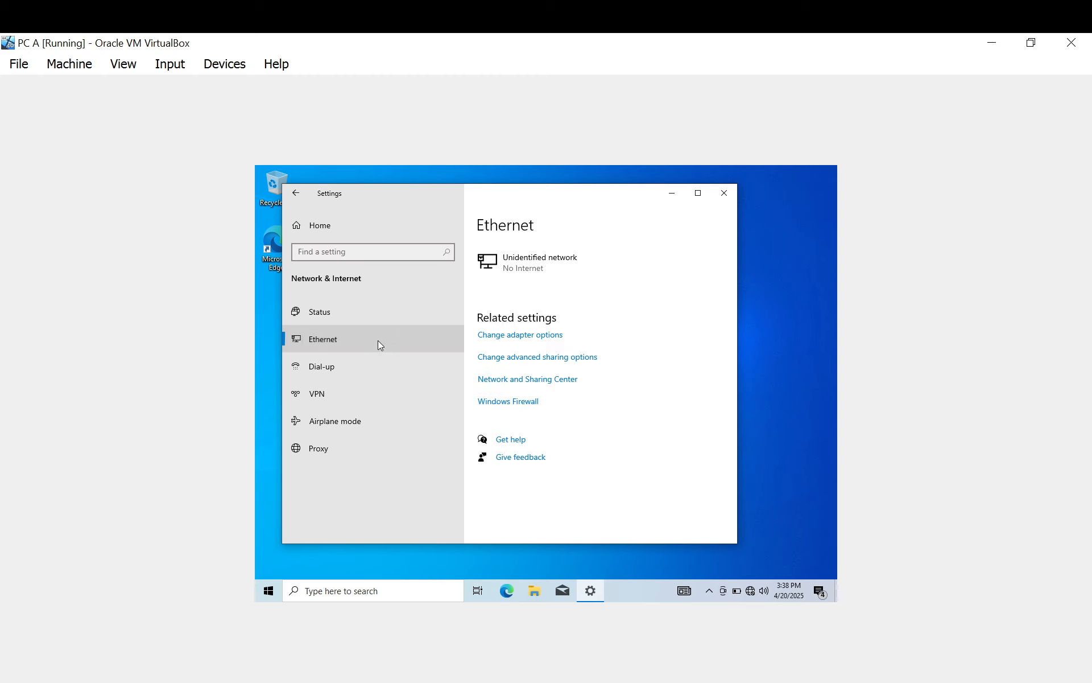
{"action": "left_click", "coordinate": [531, 402]}
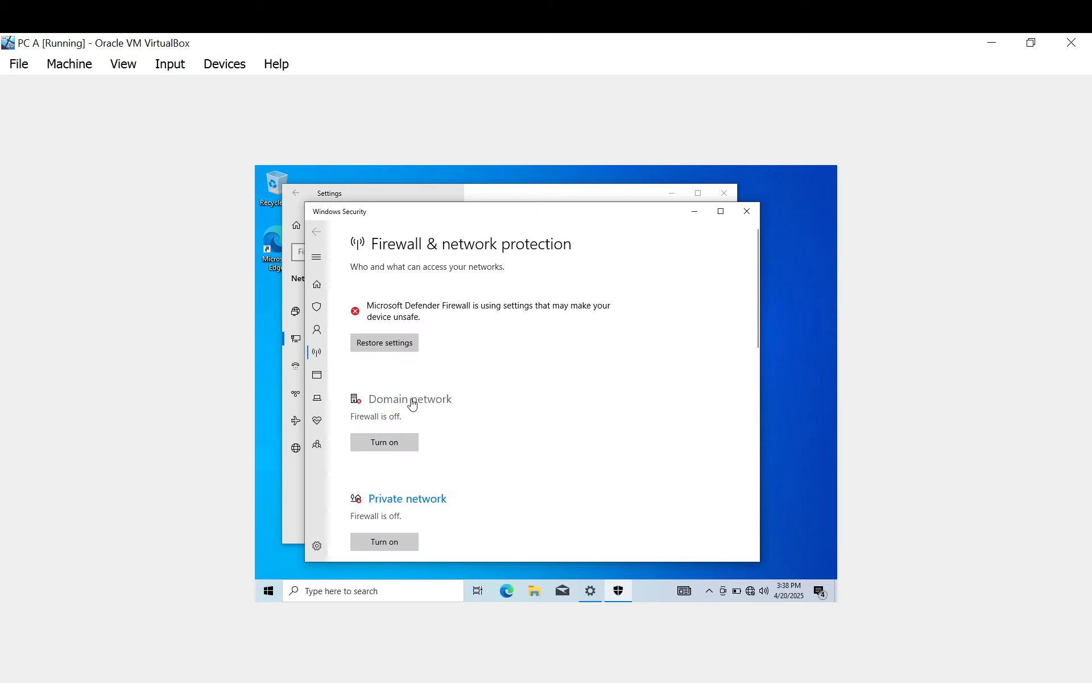
{"action": "scroll", "coordinate": [411, 403], "scroll_direction": "down", "scroll_amount": 1}
{"action": "scroll", "coordinate": [412, 402], "scroll_direction": "down", "scroll_amount": 3}
{"action": "scroll", "coordinate": [413, 403], "scroll_direction": "up", "scroll_amount": 2}
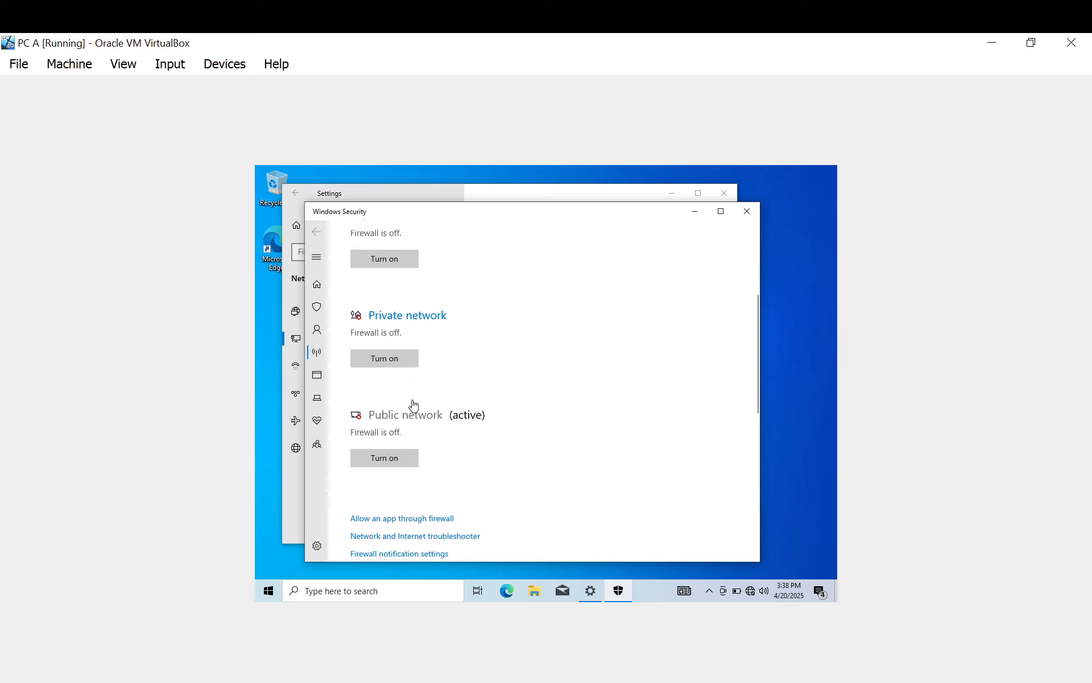
{"action": "scroll", "coordinate": [415, 405], "scroll_direction": "up", "scroll_amount": 1}
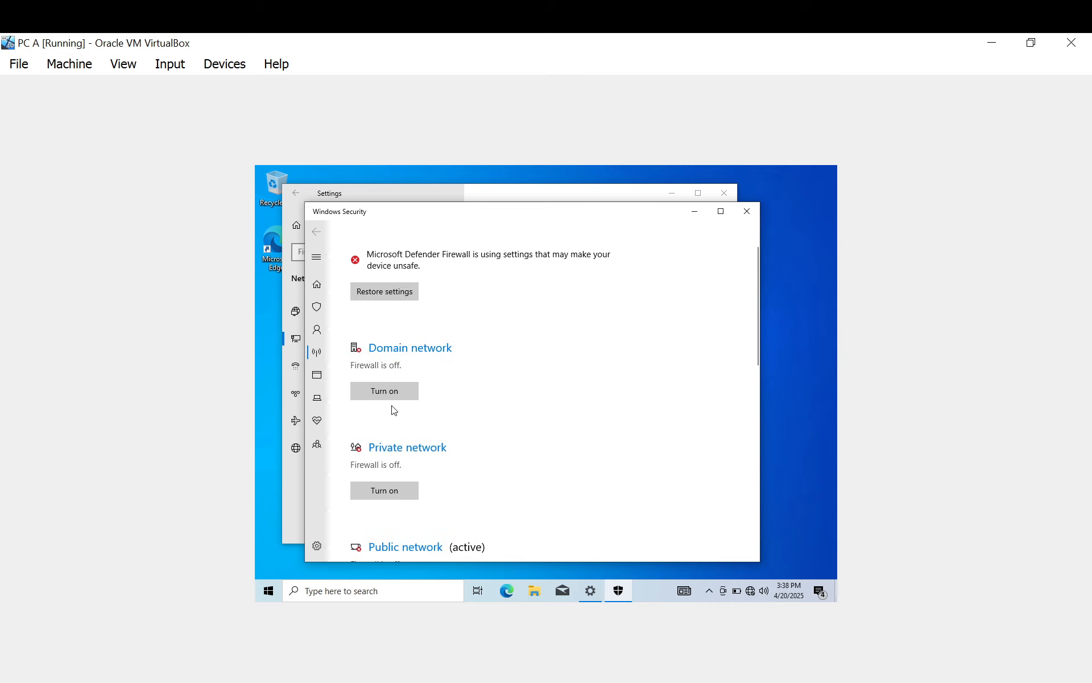
- Turn on the firewall for the domain network and allow Windows Security to make the change
{"action": "left_click", "coordinate": [398, 390]}
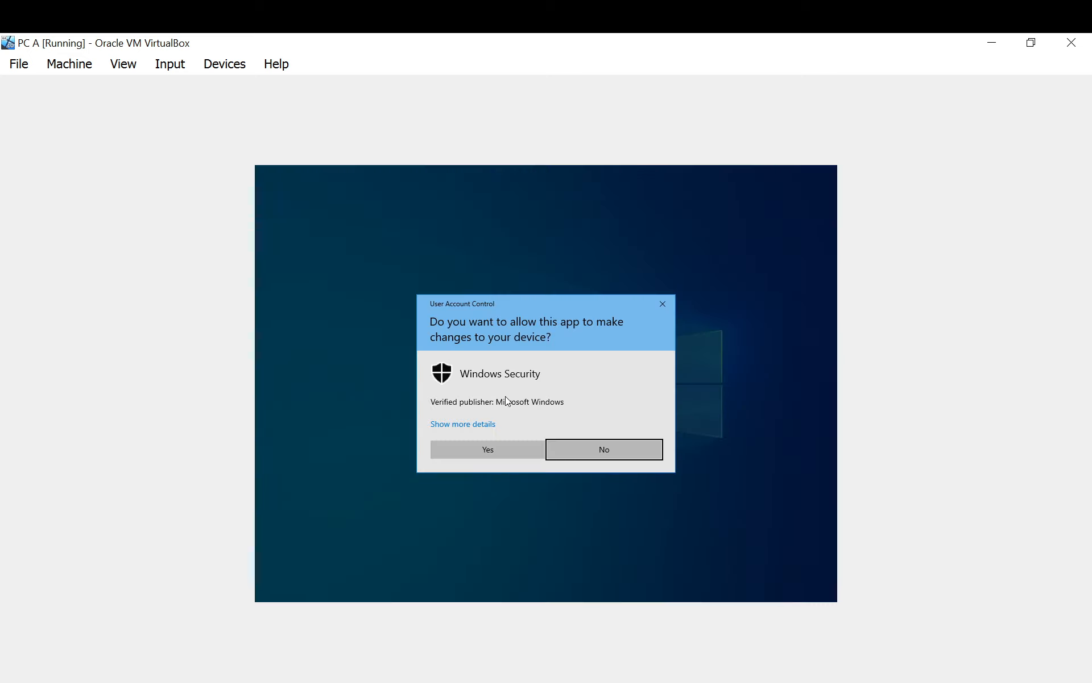
{"action": "left_click", "coordinate": [495, 454]}
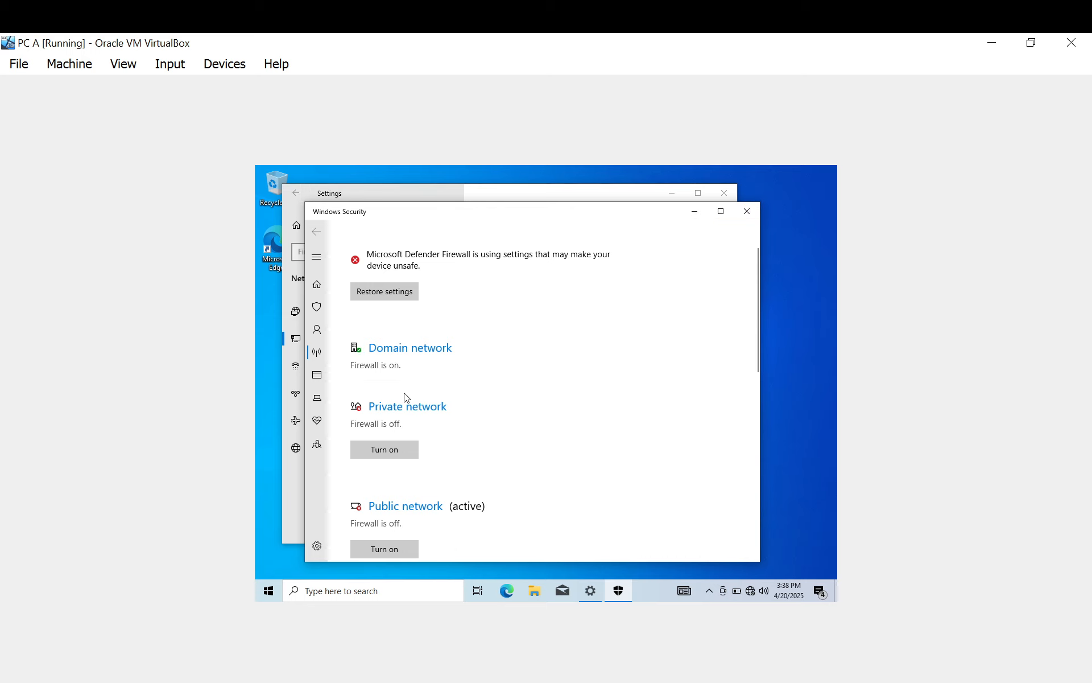
{"action": "scroll", "coordinate": [410, 414], "scroll_direction": "down", "scroll_amount": 1}
{"action": "scroll", "coordinate": [410, 418], "scroll_direction": "down", "scroll_amount": 2}
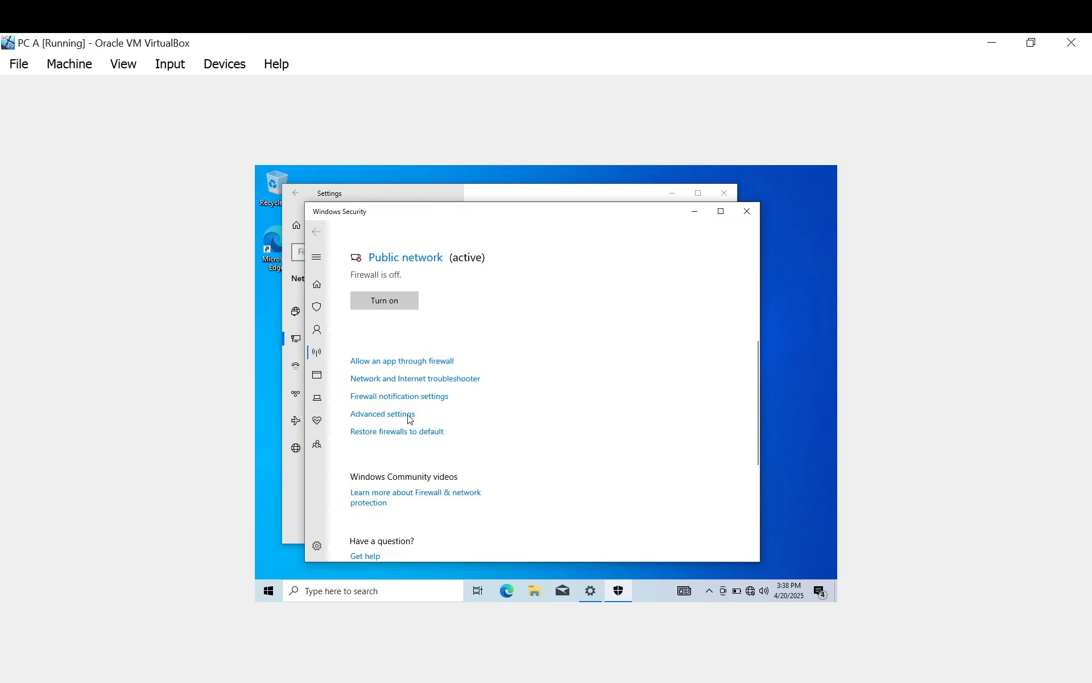
{"action": "scroll", "coordinate": [410, 418], "scroll_direction": "up", "scroll_amount": 5}
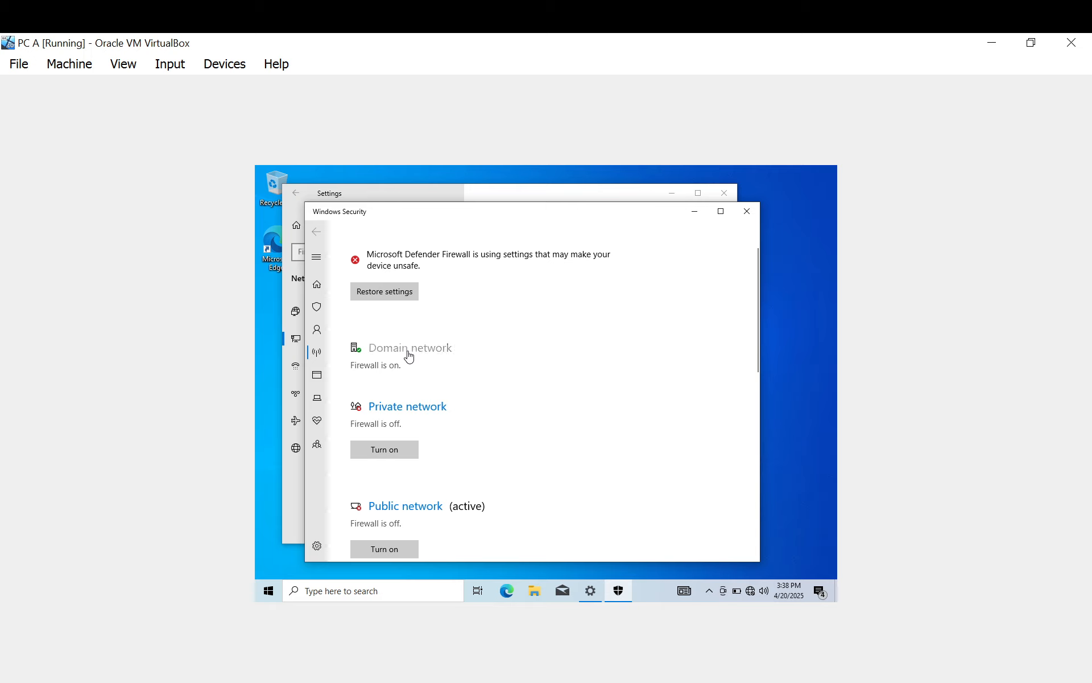
- Turn Microsoft Defender Firewall off in the domain network's settings and allow Windows Security to make the change
{"action": "left_click", "coordinate": [408, 358]}
{"action": "left_click", "coordinate": [368, 430]}
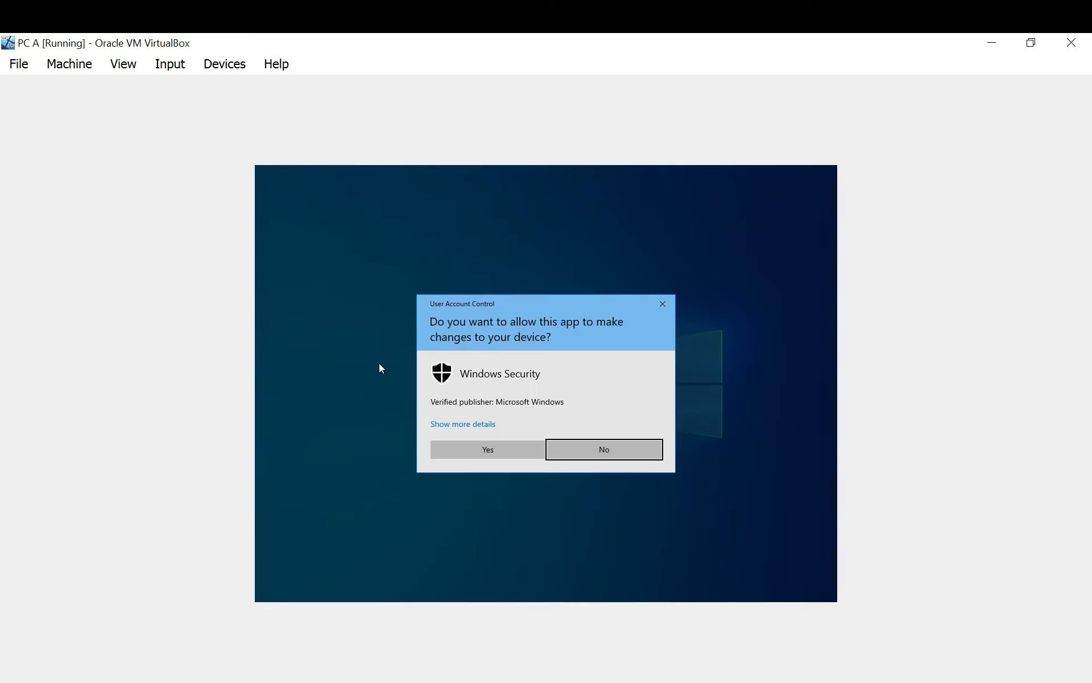
{"action": "left_click", "coordinate": [487, 453]}
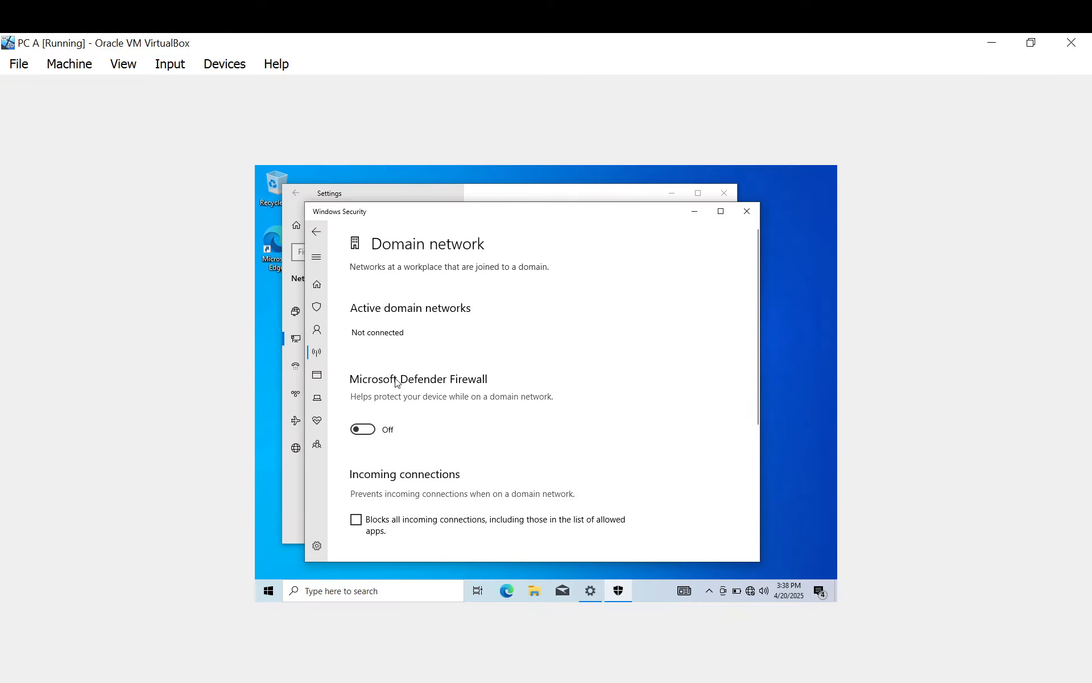
{"action": "scroll", "coordinate": [418, 391], "scroll_direction": "down", "scroll_amount": 2}
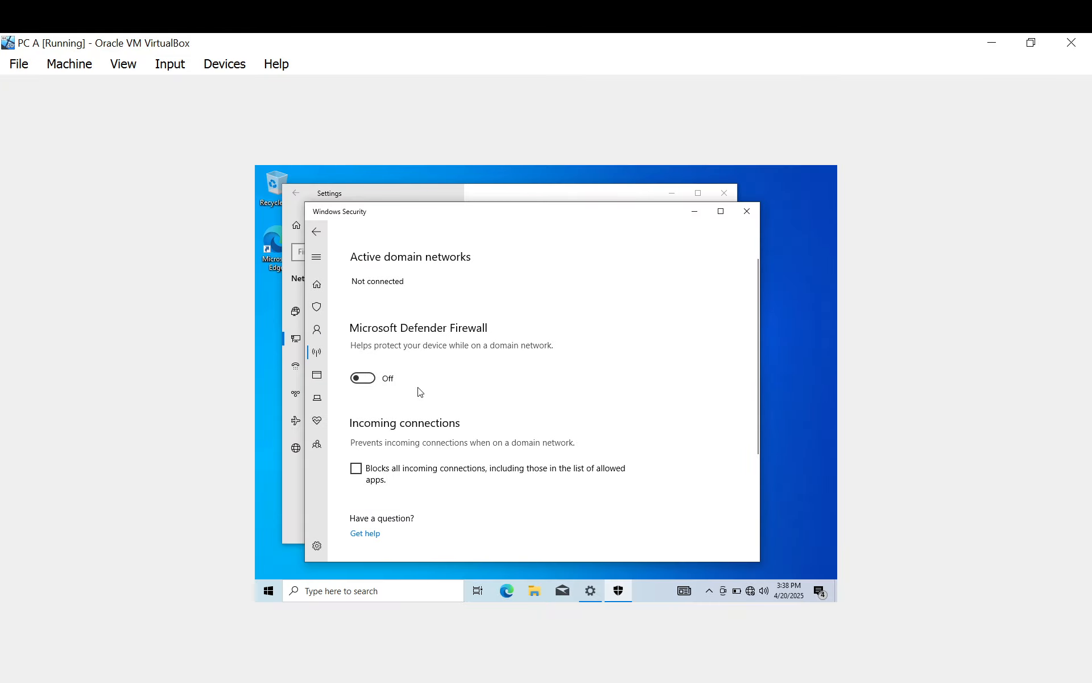
{"action": "scroll", "coordinate": [419, 391], "scroll_direction": "down", "scroll_amount": 3}
{"action": "scroll", "coordinate": [419, 391], "scroll_direction": "up", "scroll_amount": 3}
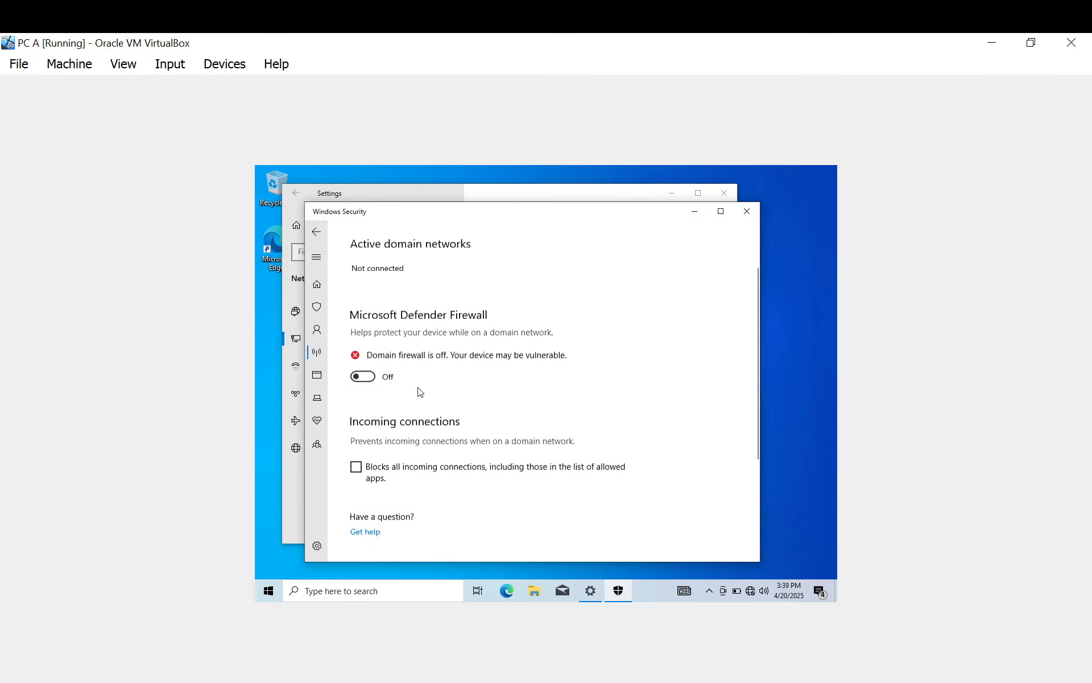
{"action": "scroll", "coordinate": [419, 391], "scroll_direction": "up", "scroll_amount": 2}
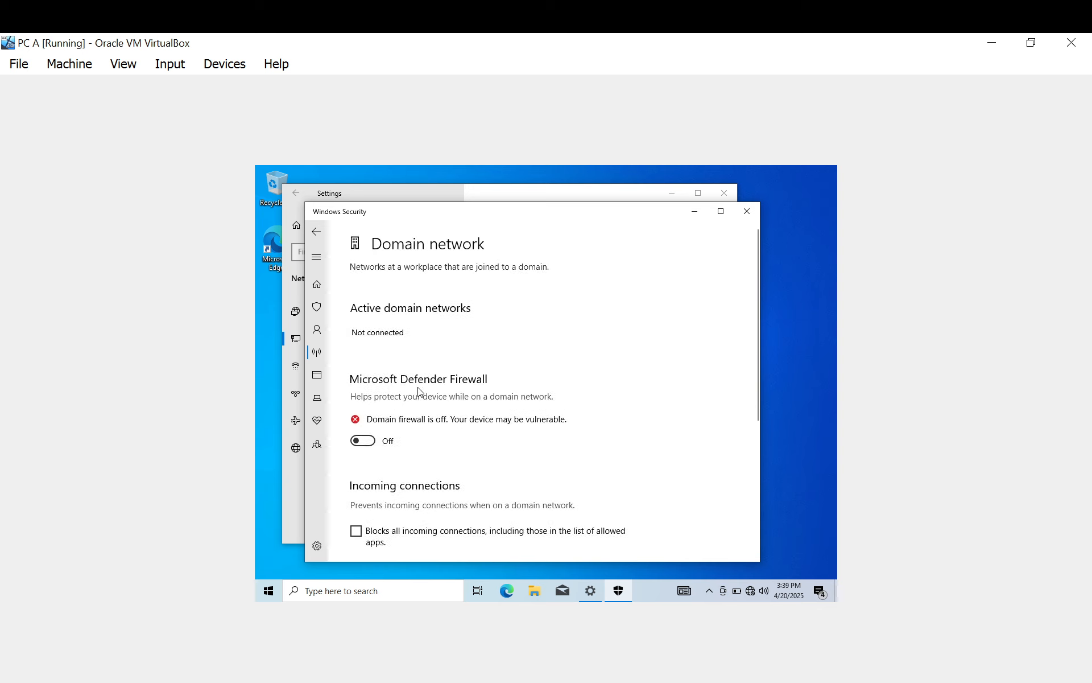
- Leave the domain network page and close both the Windows Security and Settings windows in PC A
{"action": "left_click", "coordinate": [317, 232]}
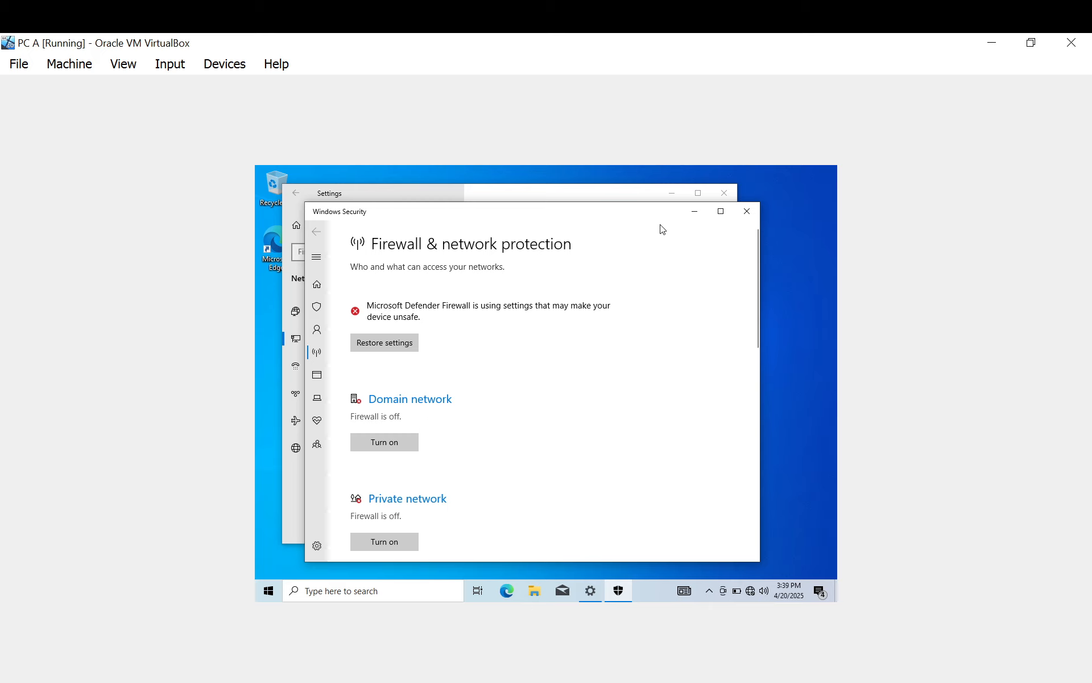
{"action": "left_click", "coordinate": [747, 211]}
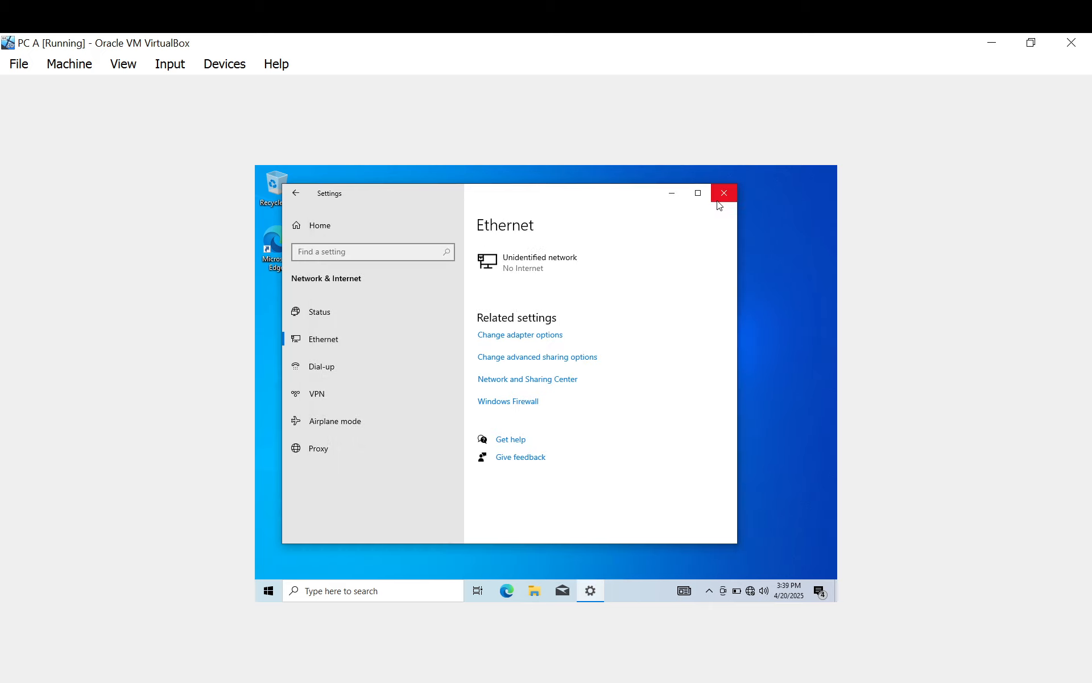
{"action": "left_click", "coordinate": [720, 206]}
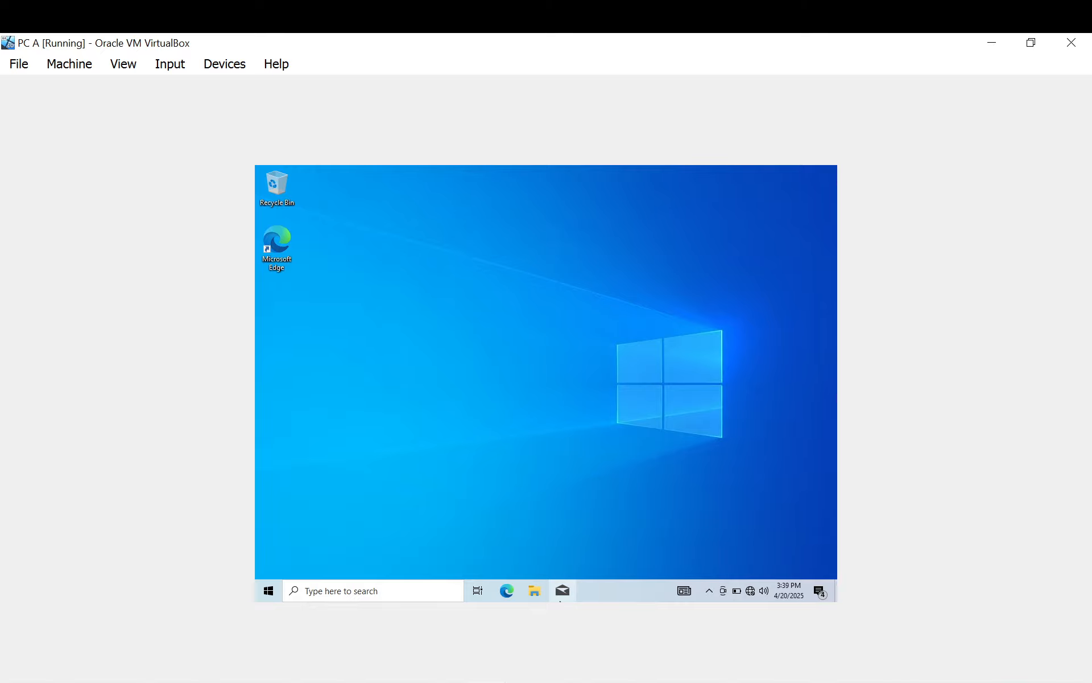
- Minimize the PC A machine and bring up the SAHARA machine window to check its Windows installation
{"action": "mouse_move", "coordinate": [560, 599]}
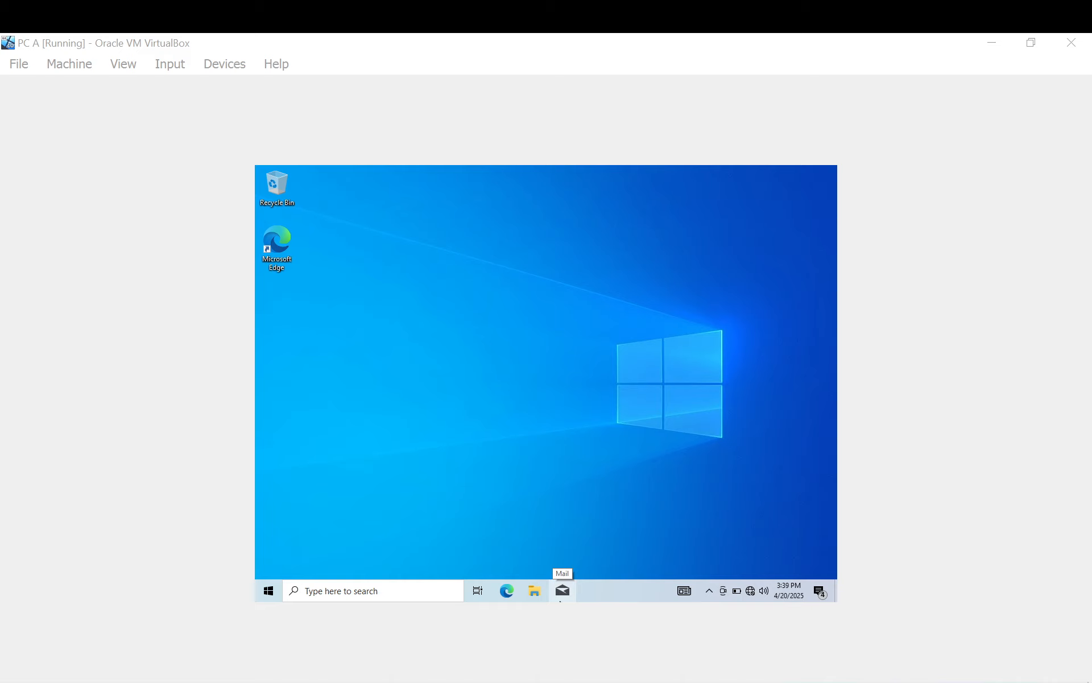
{"action": "left_click", "coordinate": [1001, 42]}
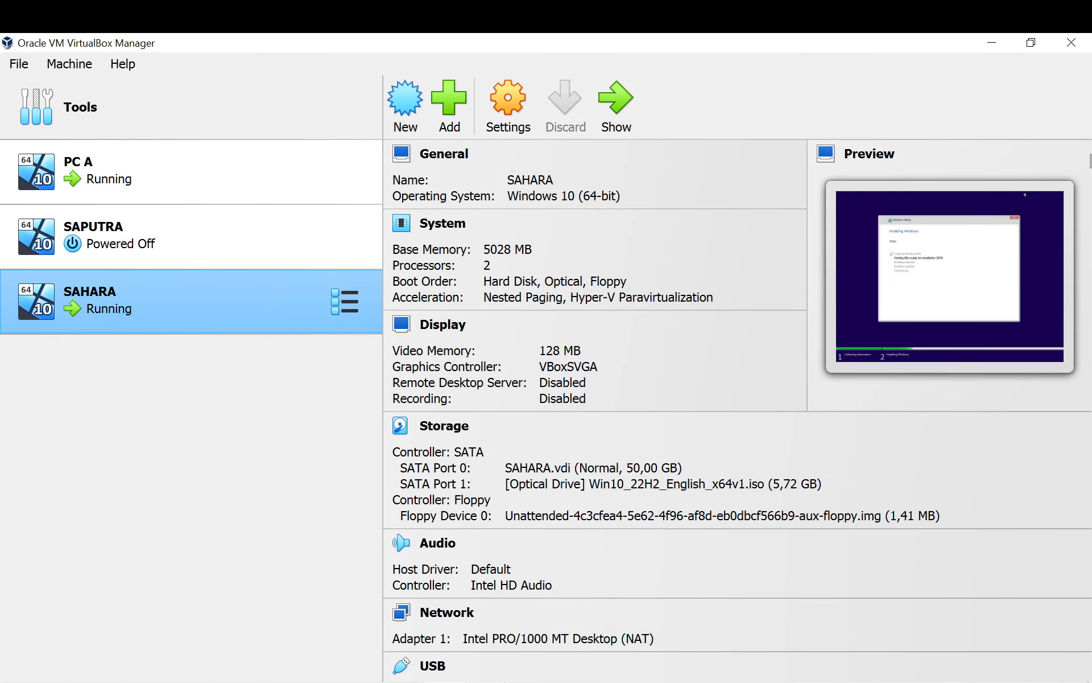
{"action": "left_click", "coordinate": [558, 637]}
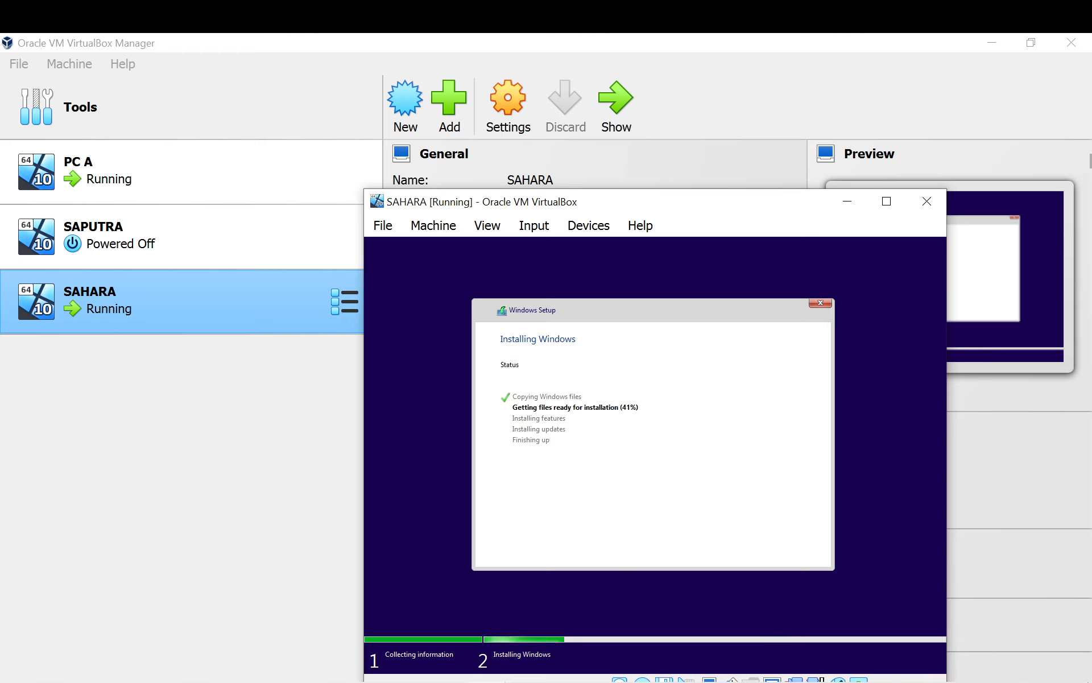
- Search the host computer for Notepad and open it with a blank document
{"action": "key", "text": "super+s"}
{"action": "type", "text": "NOTEPA"}
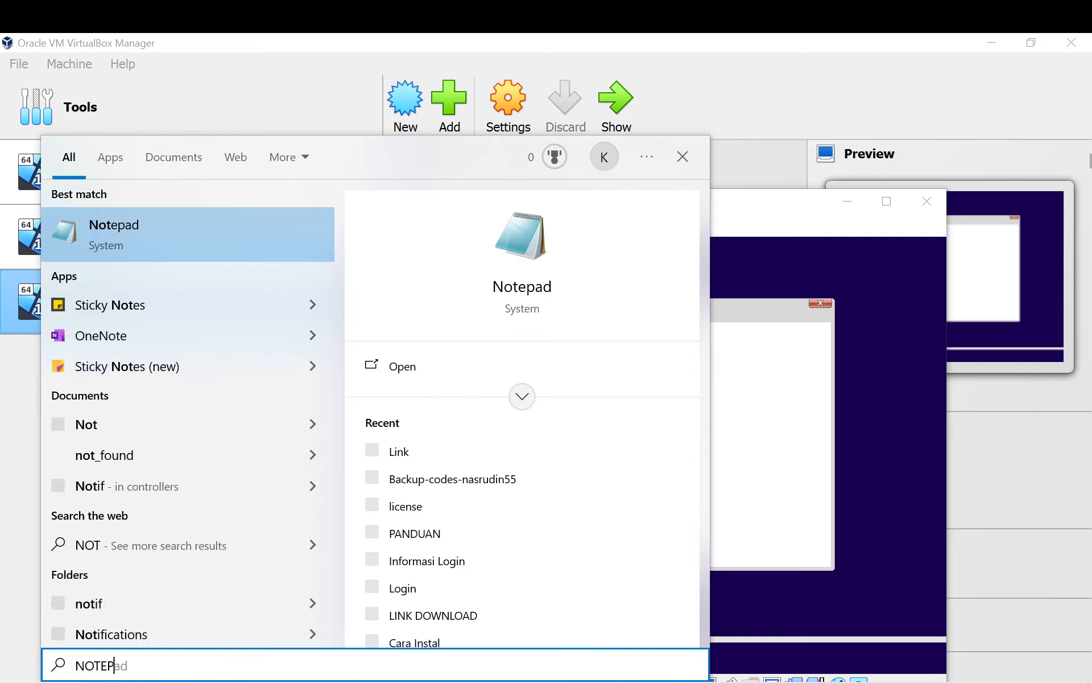
{"action": "left_click", "coordinate": [203, 247]}
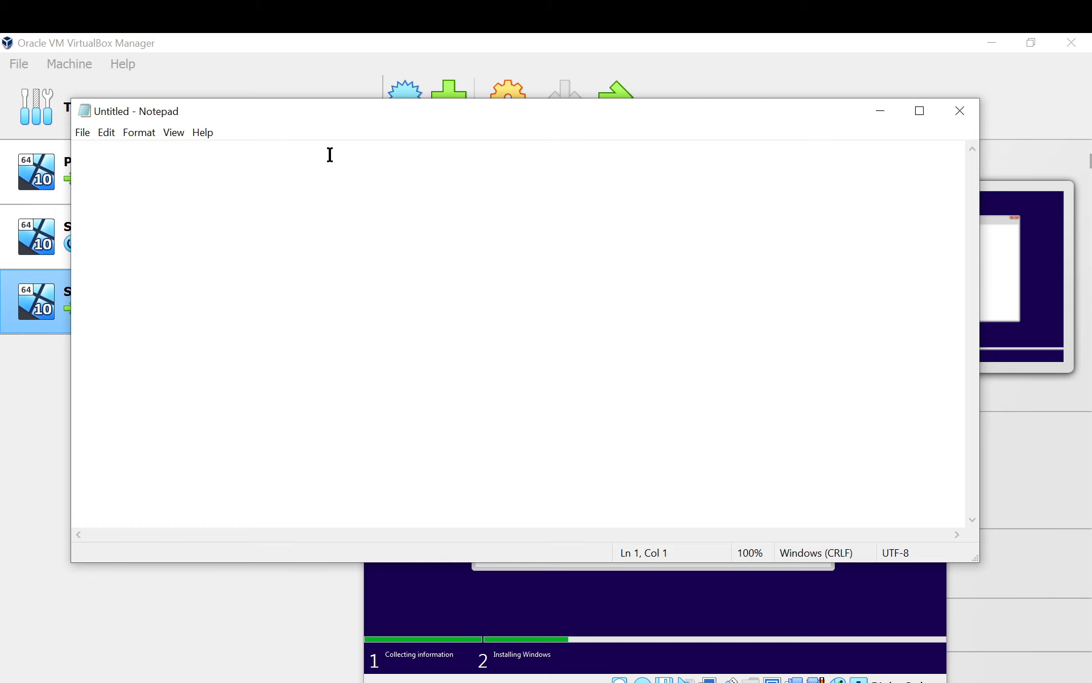
{"action": "type", "text": "FIRE"}
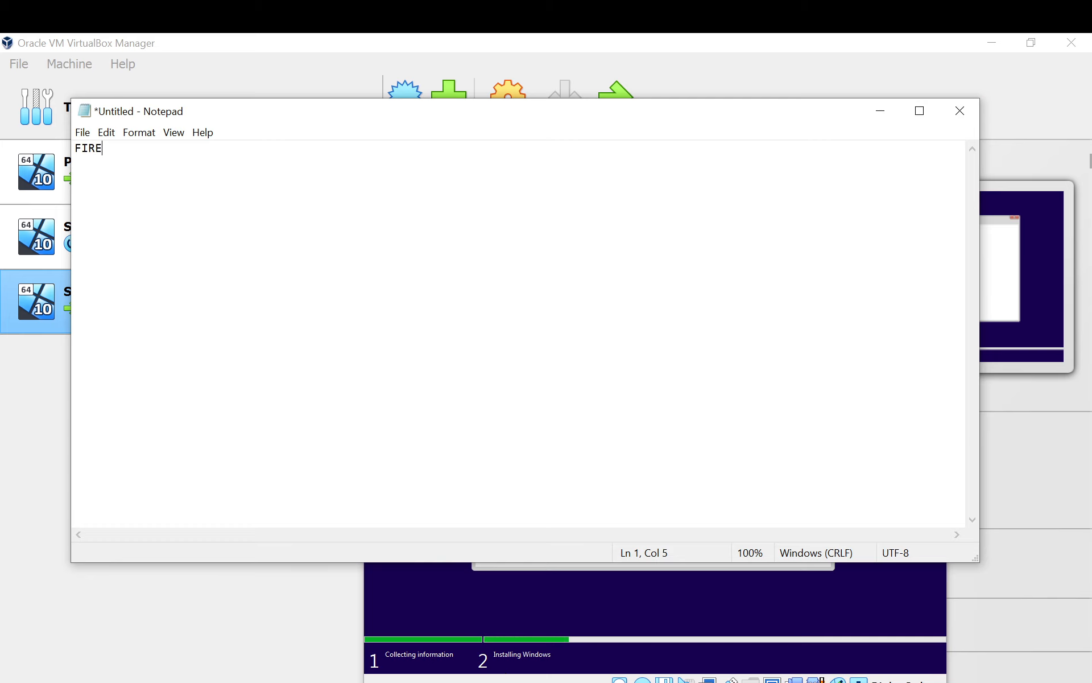
{"action": "key", "text": "BackSpace"}
{"action": "key", "text": "BackSpace"}
{"action": "key", "text": "BackSpace"}
{"action": "key", "text": "BackSpace"}
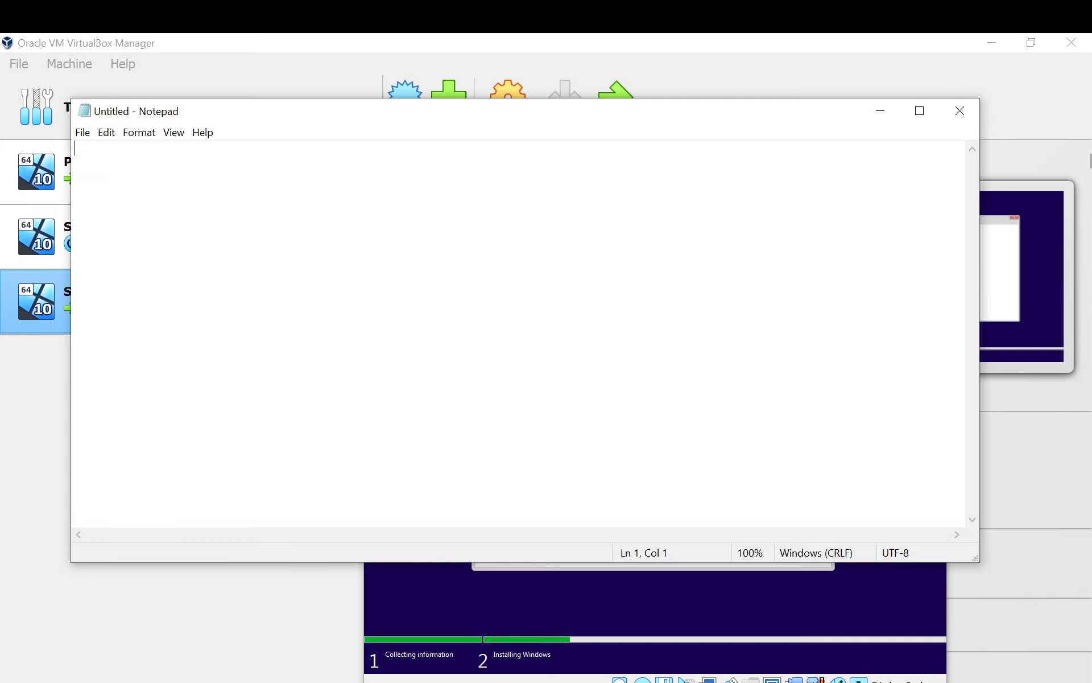
- Write "DEFENDER HARUS OFF" and "FIREWALL HARUS OFF" on two lines in the blank note, and select both lines
{"action": "type", "text": "DEFENDER "}
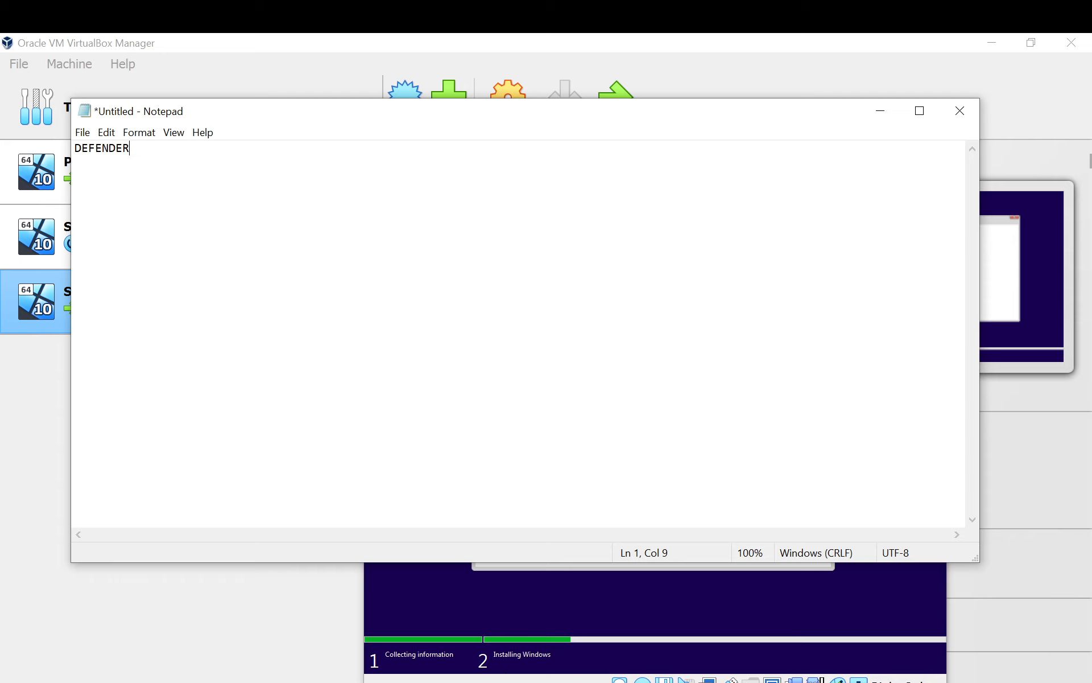
{"action": "type", "text": "HARUS OFF"}
{"action": "key", "text": "Return"}
{"action": "type", "text": "FIREWAK"}
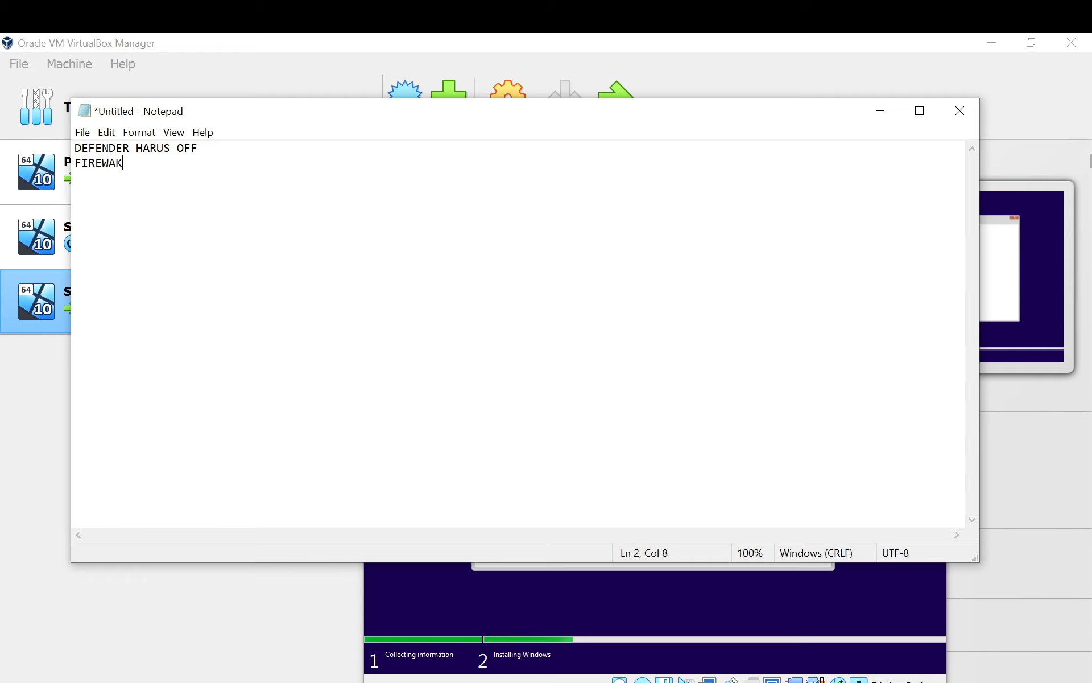
{"action": "key", "text": "BackSpace"}
{"action": "type", "text": "LL HARUS "}
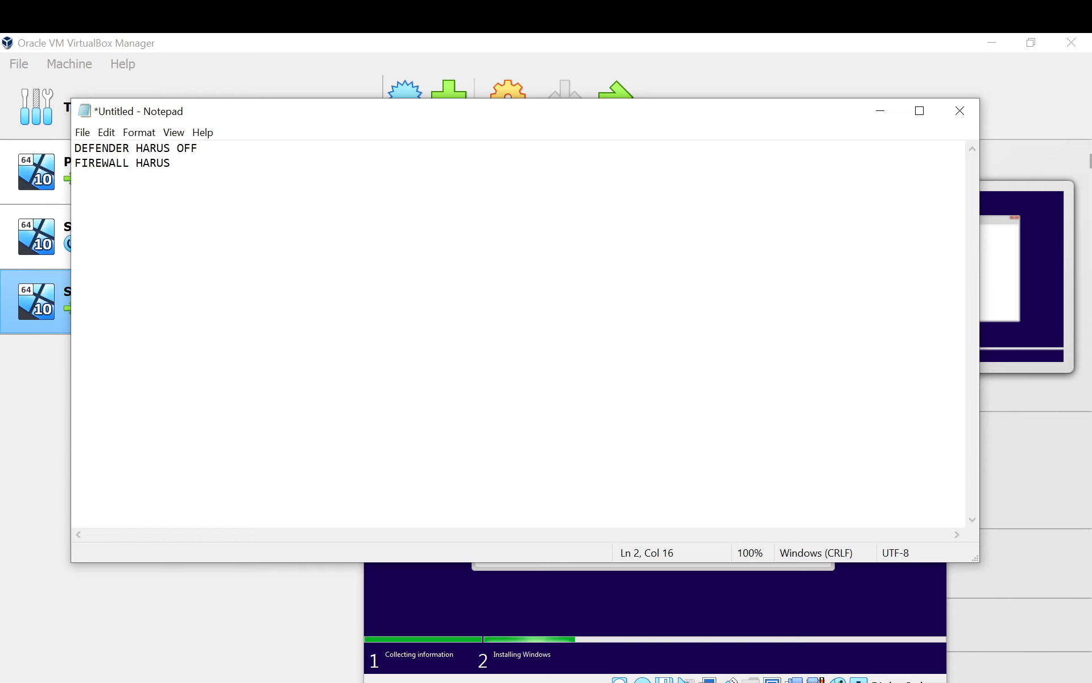
{"action": "type", "text": "OFF"}
{"action": "left_click_drag", "start_coordinate": [199, 165], "coordinate": [75, 147]}
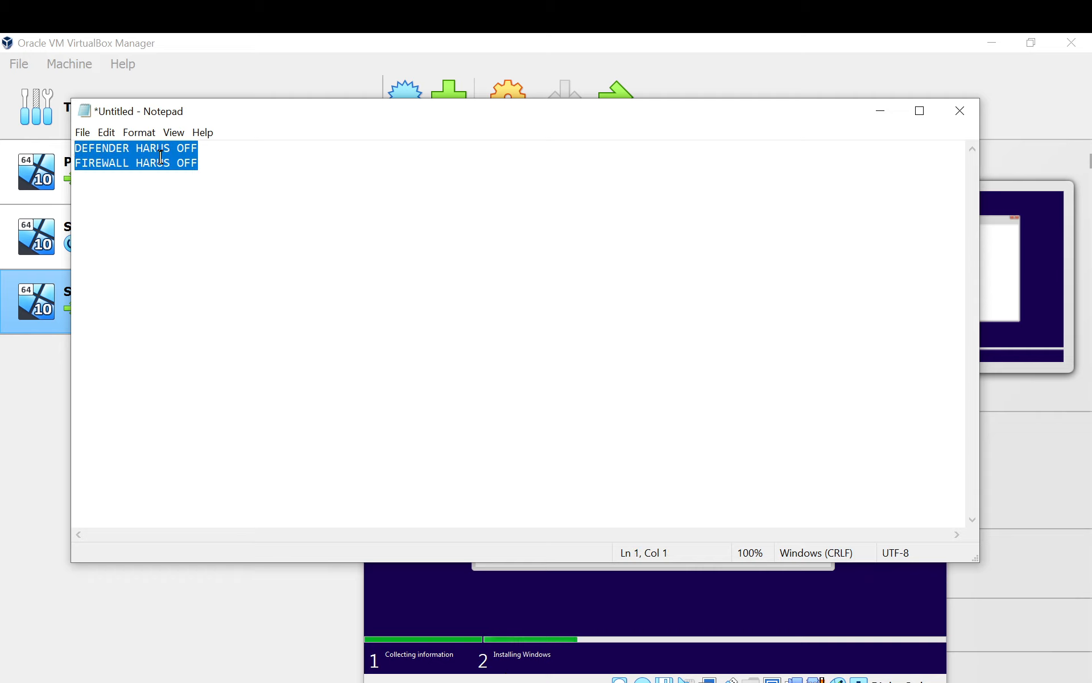
- Close the Notepad note without saving it
{"action": "left_click", "coordinate": [958, 119]}
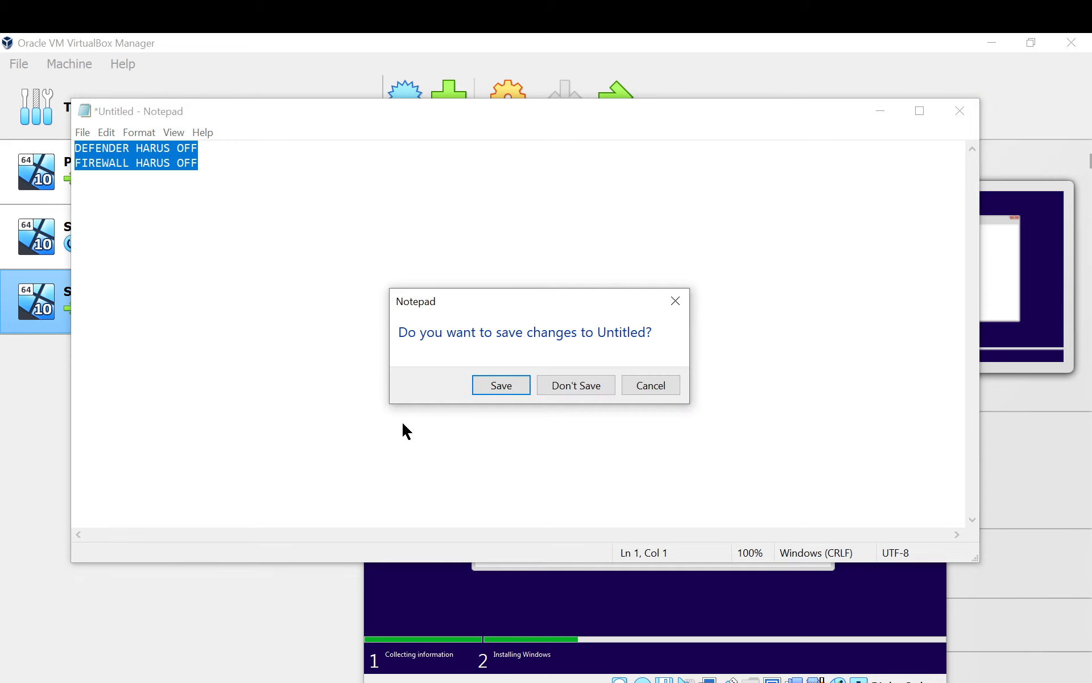
{"action": "left_click", "coordinate": [603, 393]}
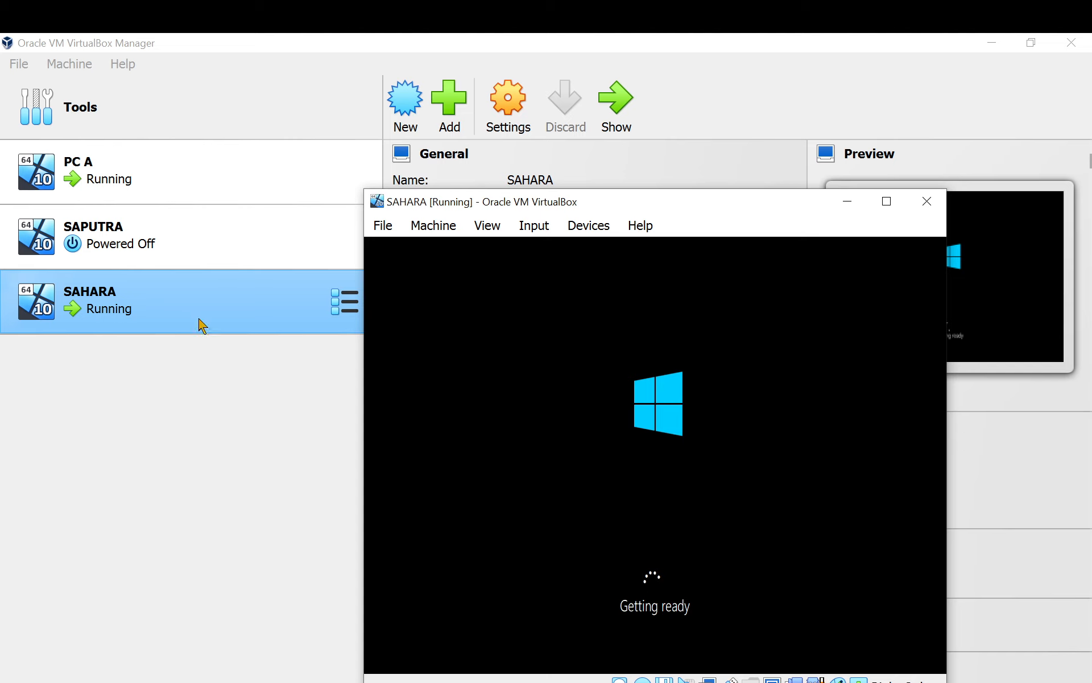
- Review PC A's network adapter settings, including the advanced options of Adapter 1, and leave them without changes
{"action": "left_click", "coordinate": [149, 173]}
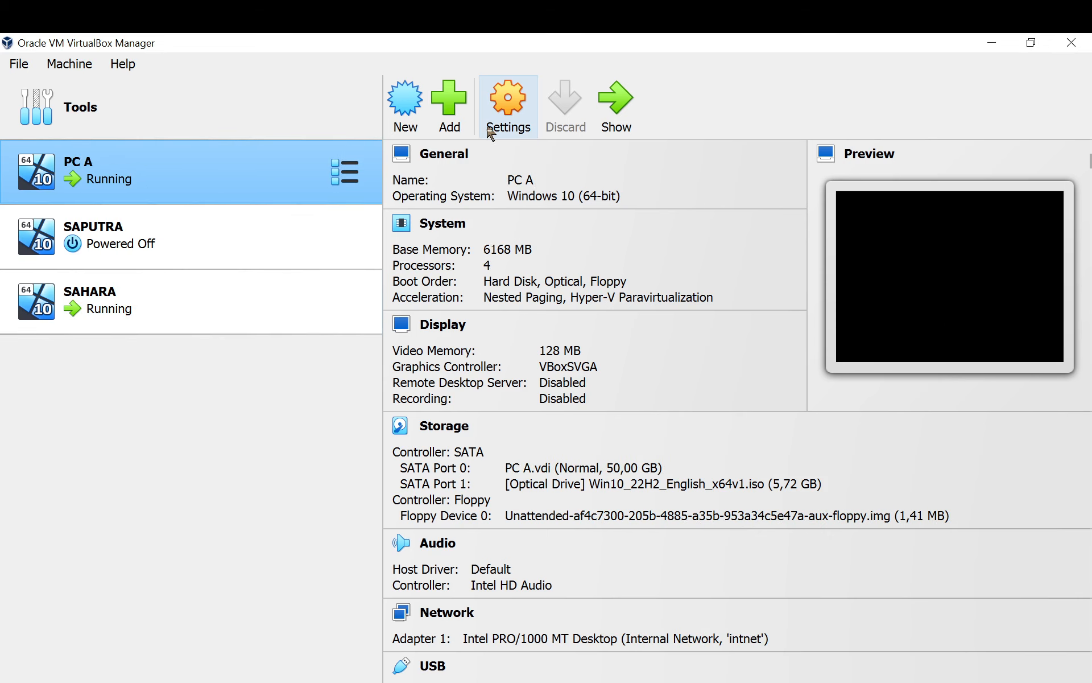
{"action": "left_click", "coordinate": [509, 112]}
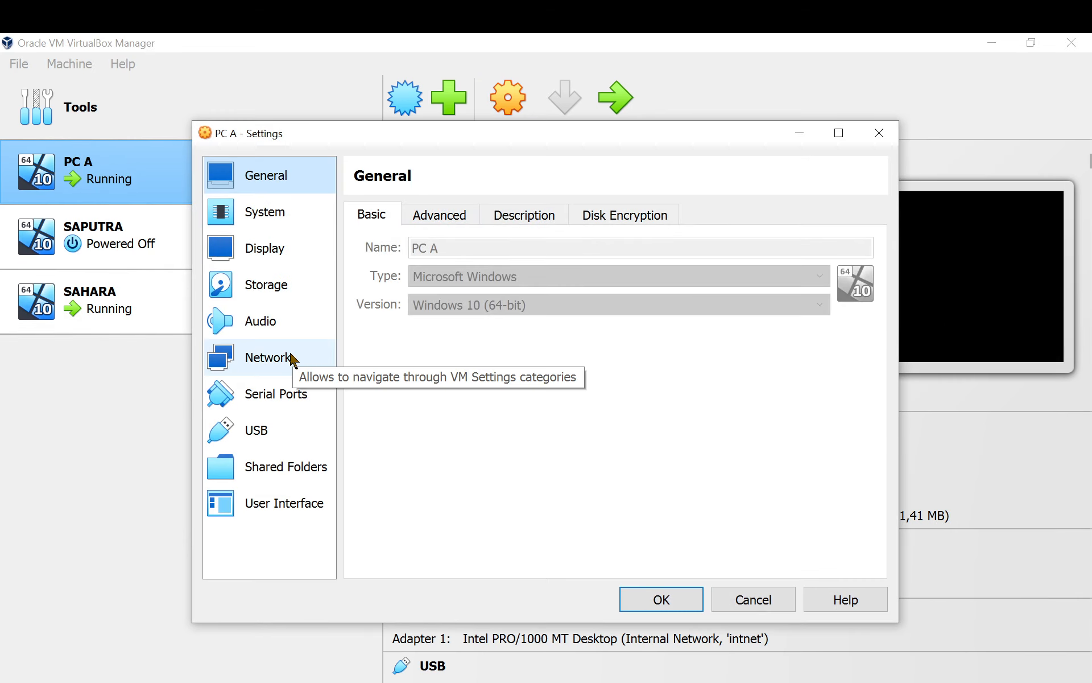
{"action": "left_click", "coordinate": [291, 359]}
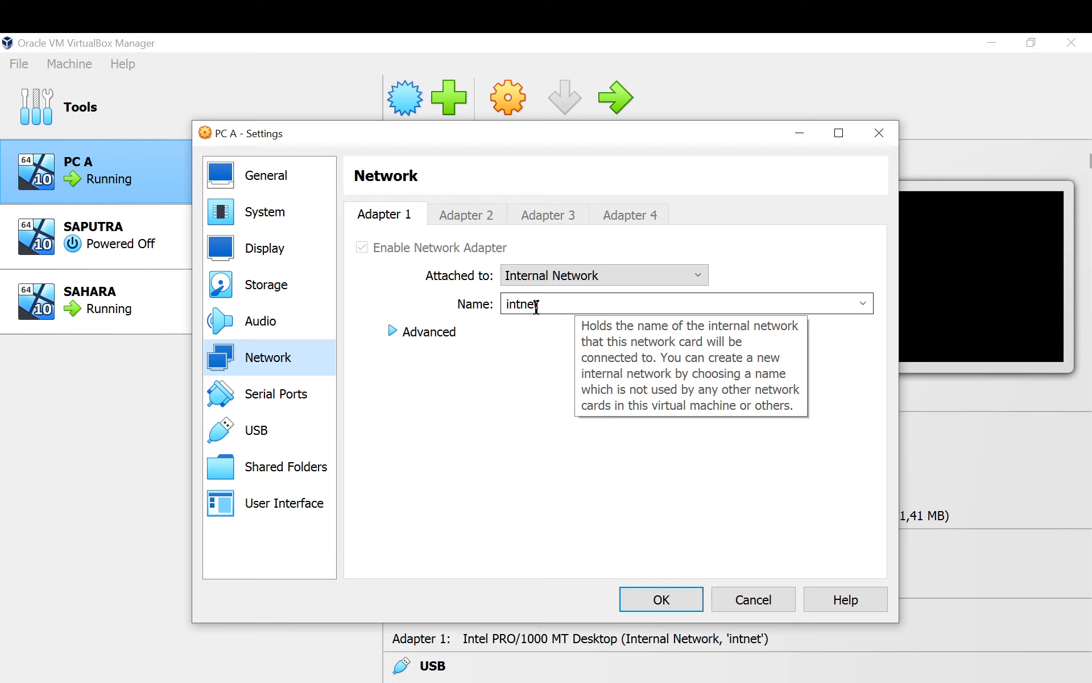
{"action": "left_click", "coordinate": [396, 333]}
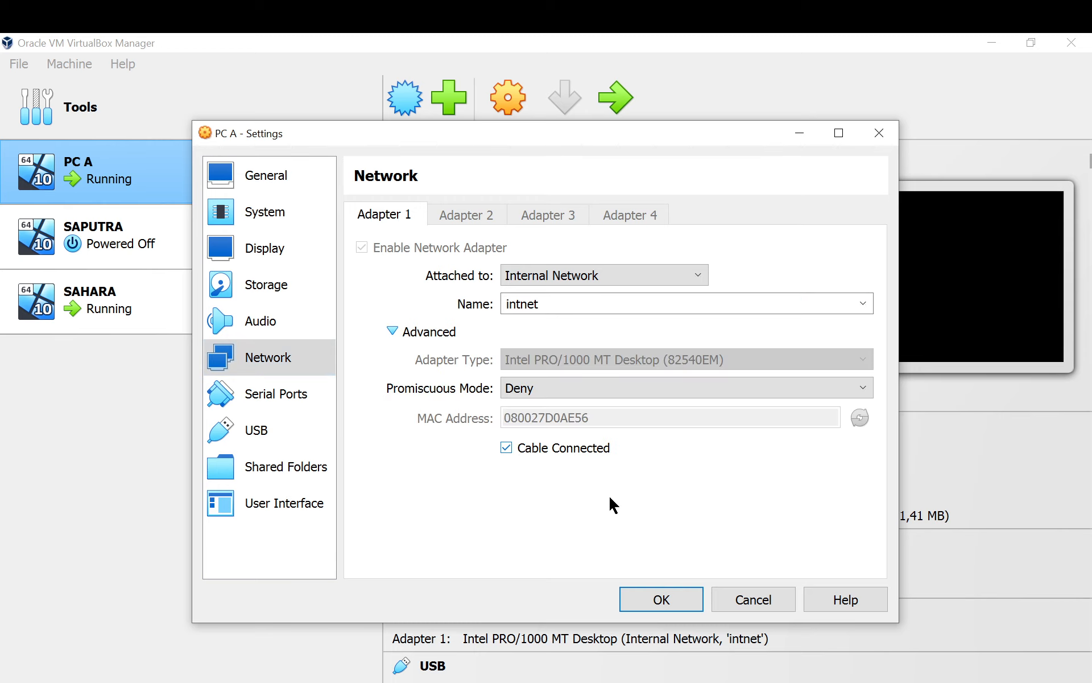
{"action": "left_click", "coordinate": [748, 600]}
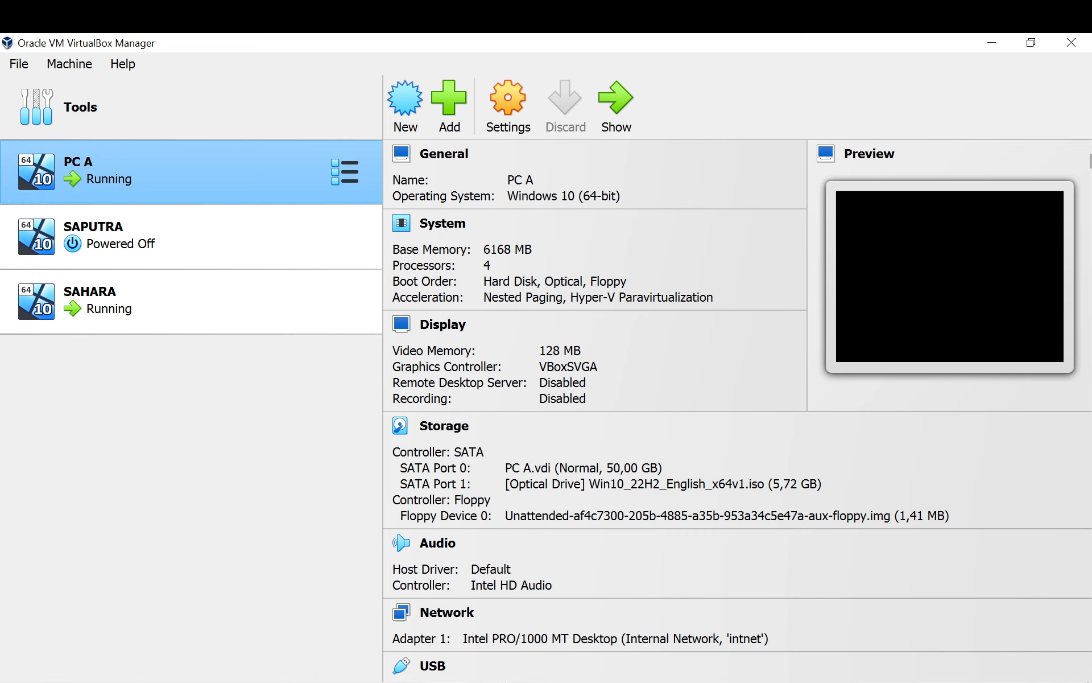
- Bring up the SAHARA machine window to check its installation, and minimize it again
{"action": "mouse_move", "coordinate": [489, 682]}
{"action": "left_click", "coordinate": [561, 634]}
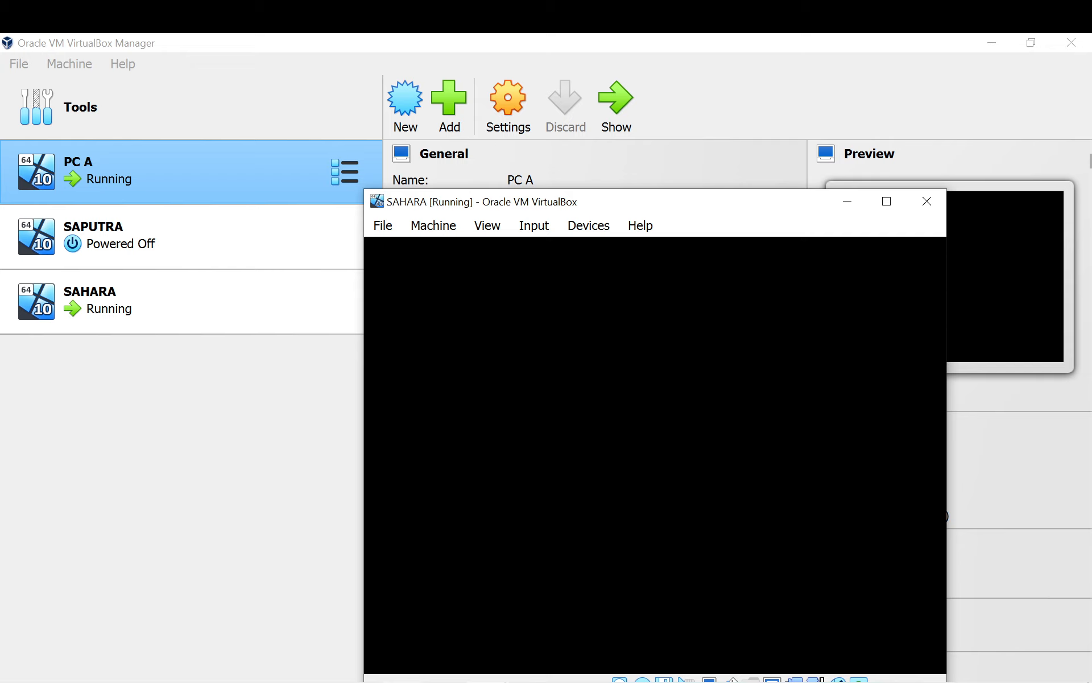
{"action": "mouse_move", "coordinate": [463, 682]}
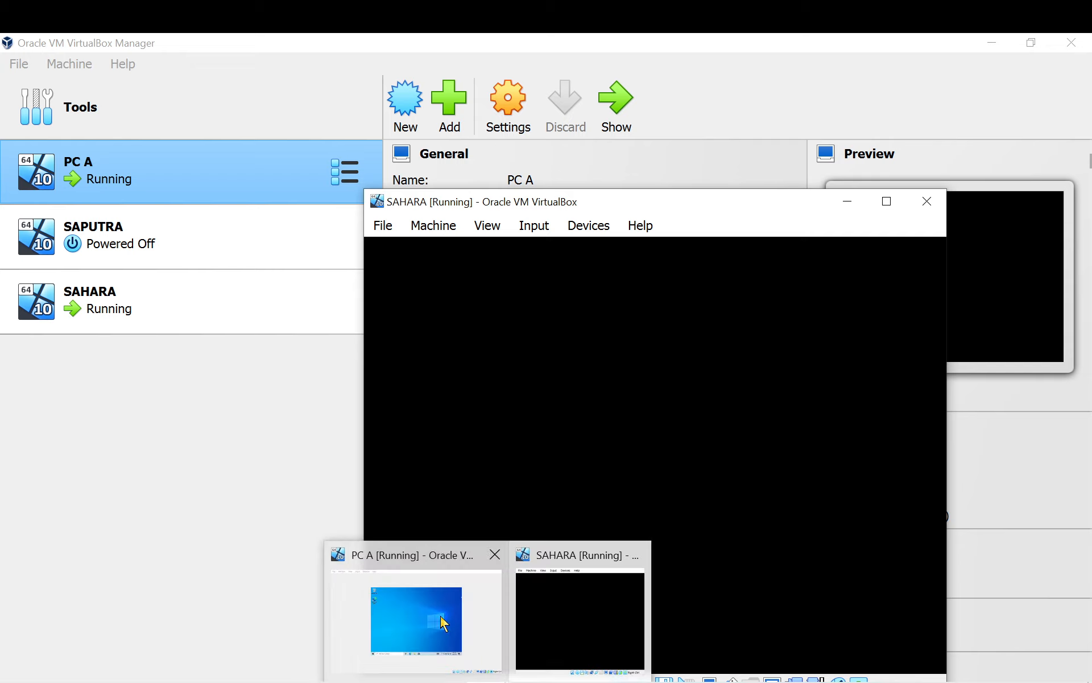
{"action": "left_click", "coordinate": [853, 205]}
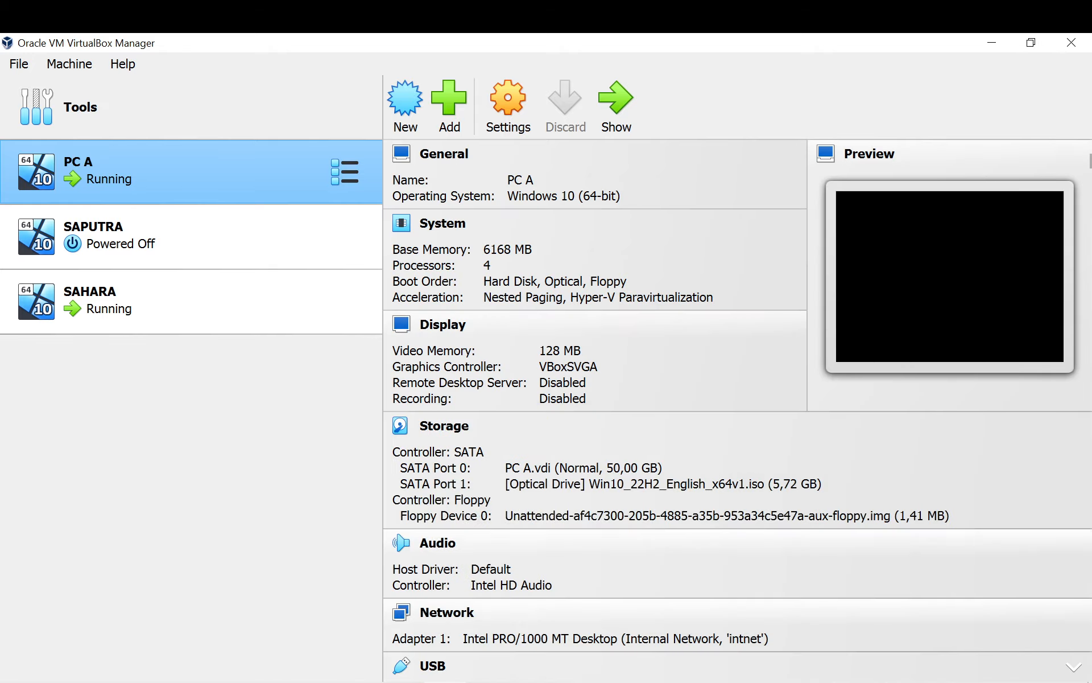
- Switch to the PC A machine and open its network adapter options from the Ethernet settings
{"action": "mouse_move", "coordinate": [464, 682]}
{"action": "left_click", "coordinate": [462, 604]}
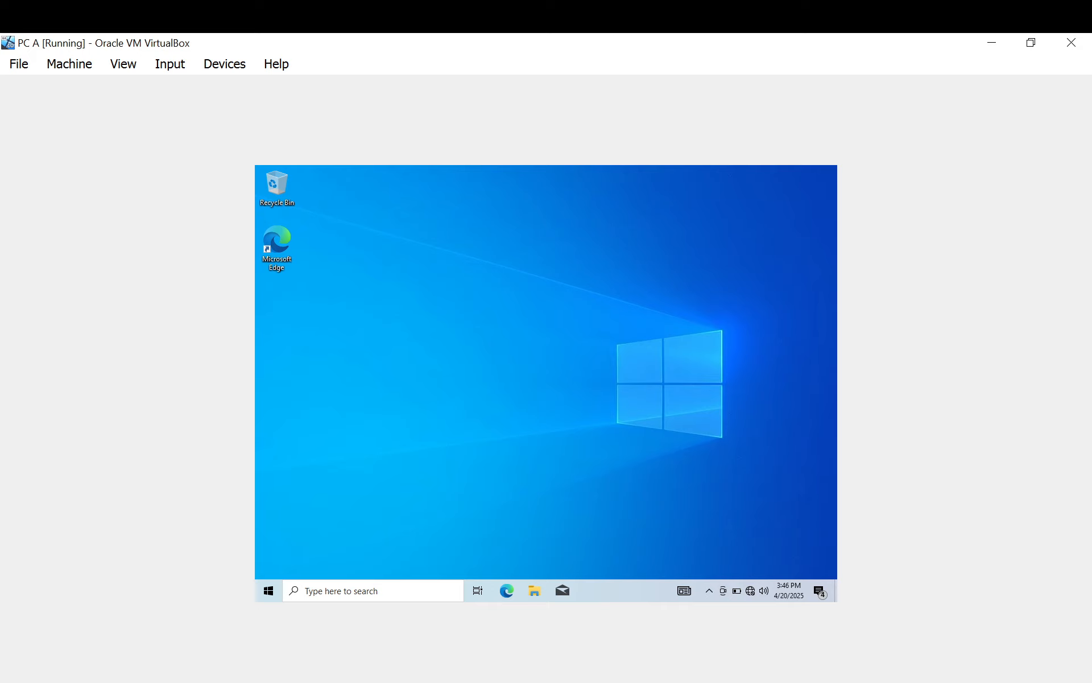
{"action": "right_click", "coordinate": [750, 591]}
{"action": "left_click", "coordinate": [745, 573]}
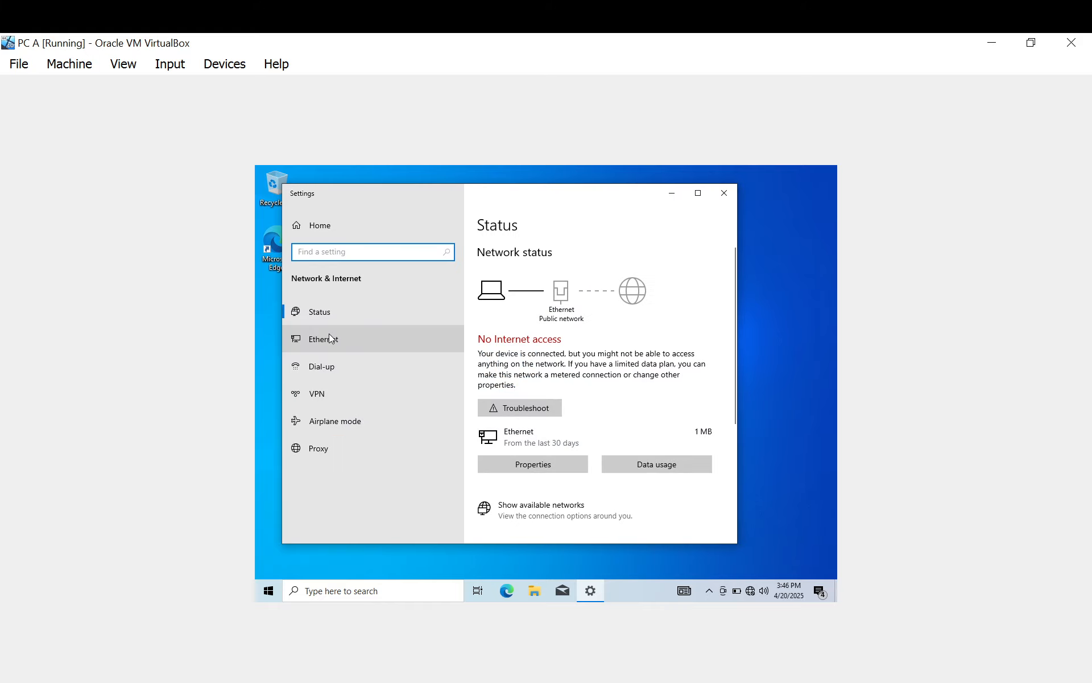
{"action": "left_click", "coordinate": [329, 335]}
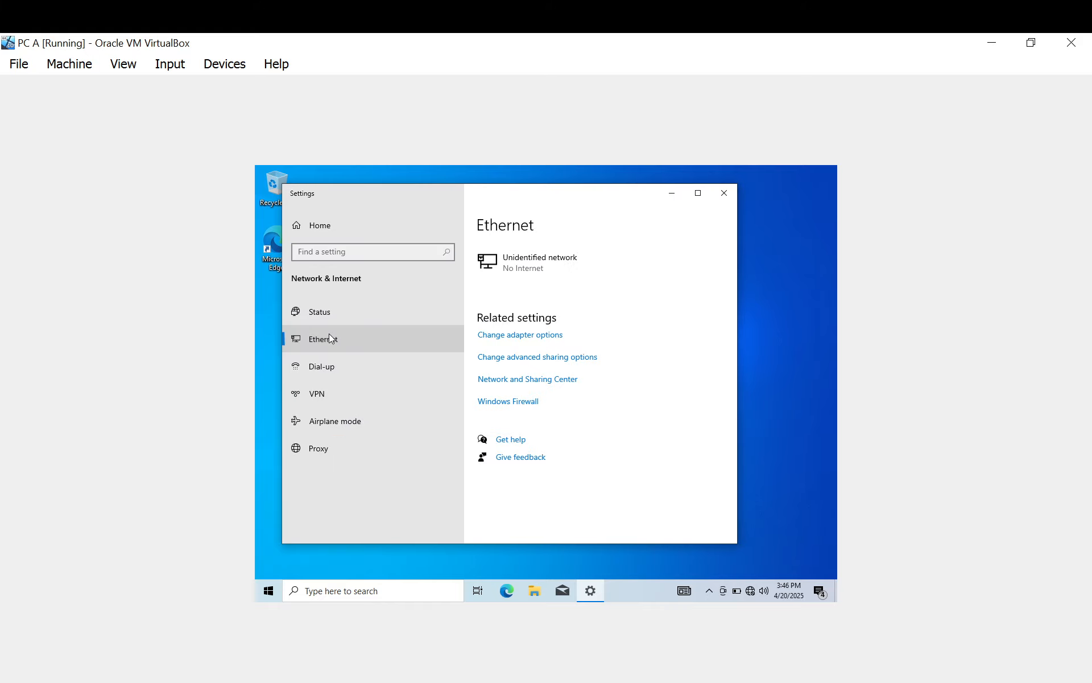
{"action": "left_click", "coordinate": [538, 336]}
- Examine the Internet Protocol Version 4 properties of PC A's Ethernet adapter
{"action": "left_click", "coordinate": [415, 282]}
{"action": "right_click", "coordinate": [416, 283]}
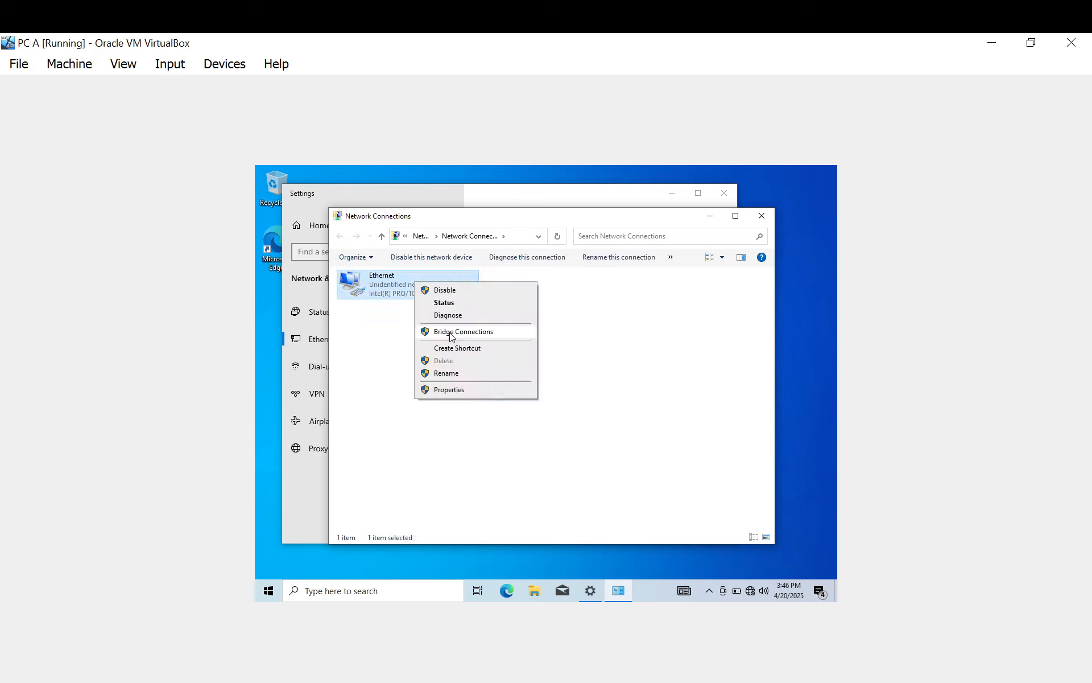
{"action": "left_click", "coordinate": [471, 392]}
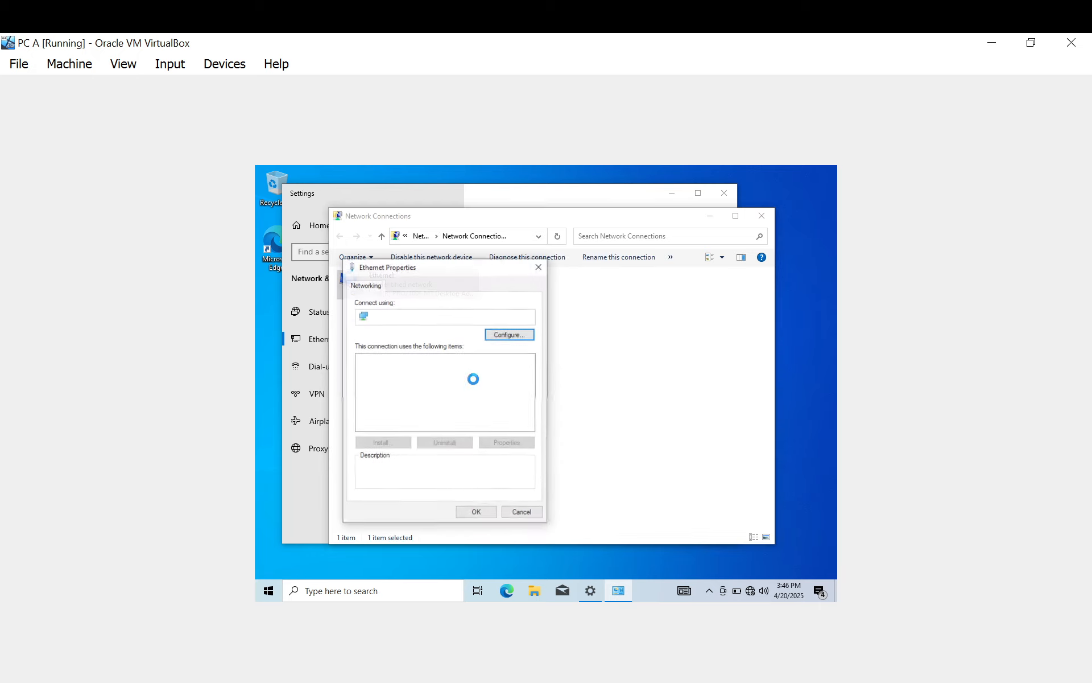
{"action": "double_click", "coordinate": [480, 391]}
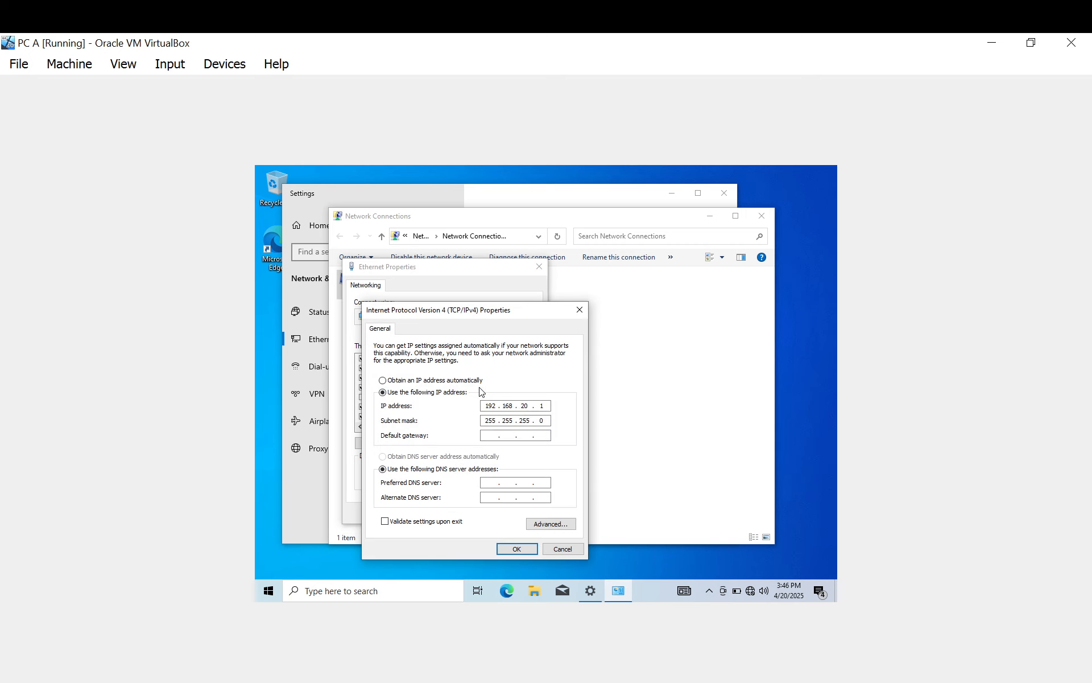
- Close the adapter property dialogs, Network Connections and Settings in PC A without changing anything
{"action": "left_click", "coordinate": [580, 310]}
{"action": "left_click", "coordinate": [539, 267]}
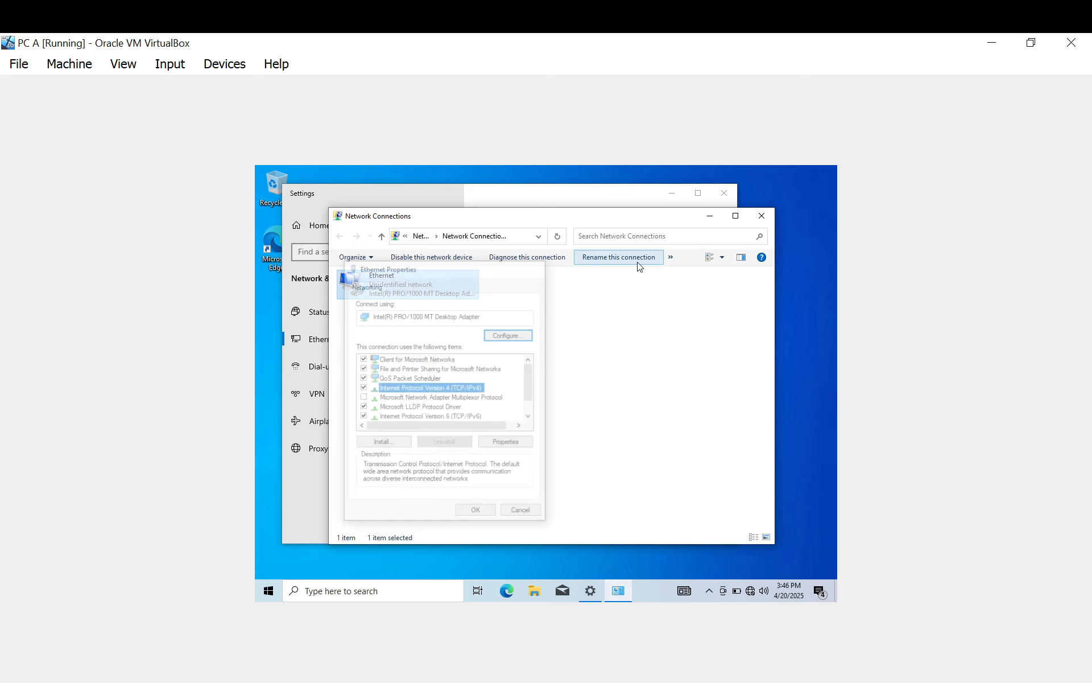
{"action": "left_click", "coordinate": [761, 216]}
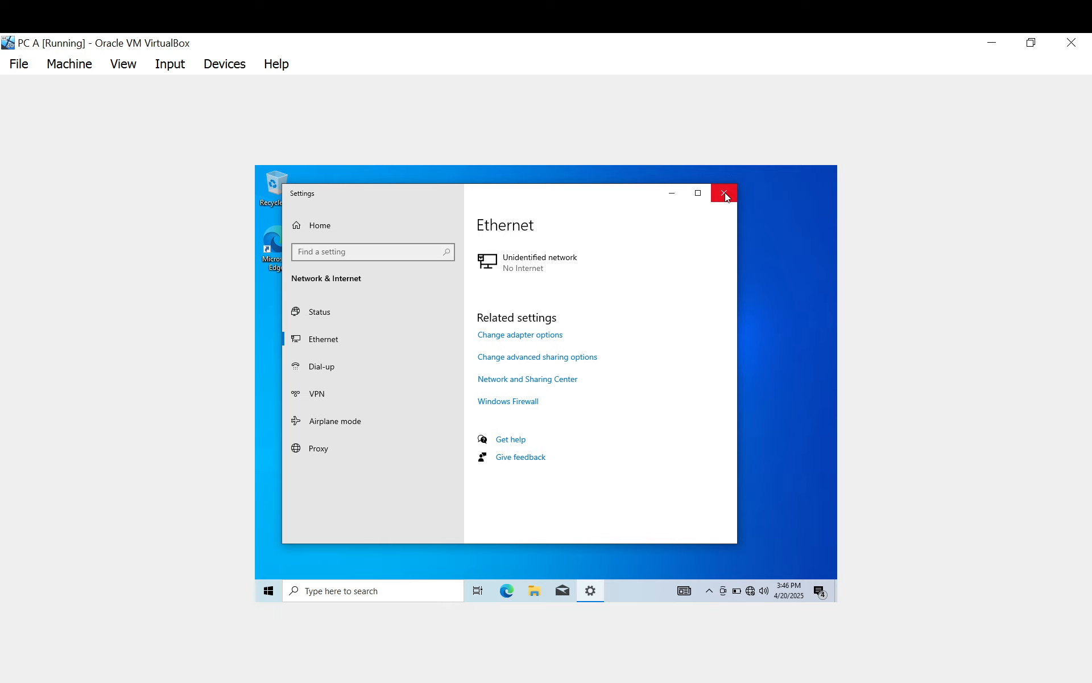
{"action": "left_click", "coordinate": [725, 194]}
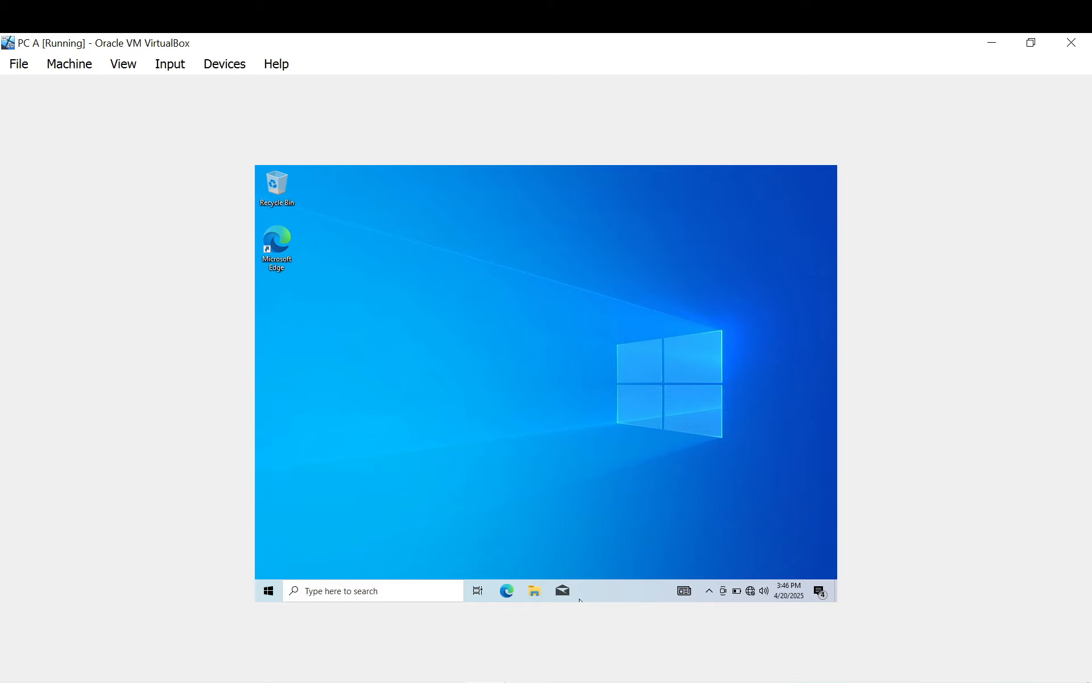
{"action": "mouse_move", "coordinate": [531, 681]}
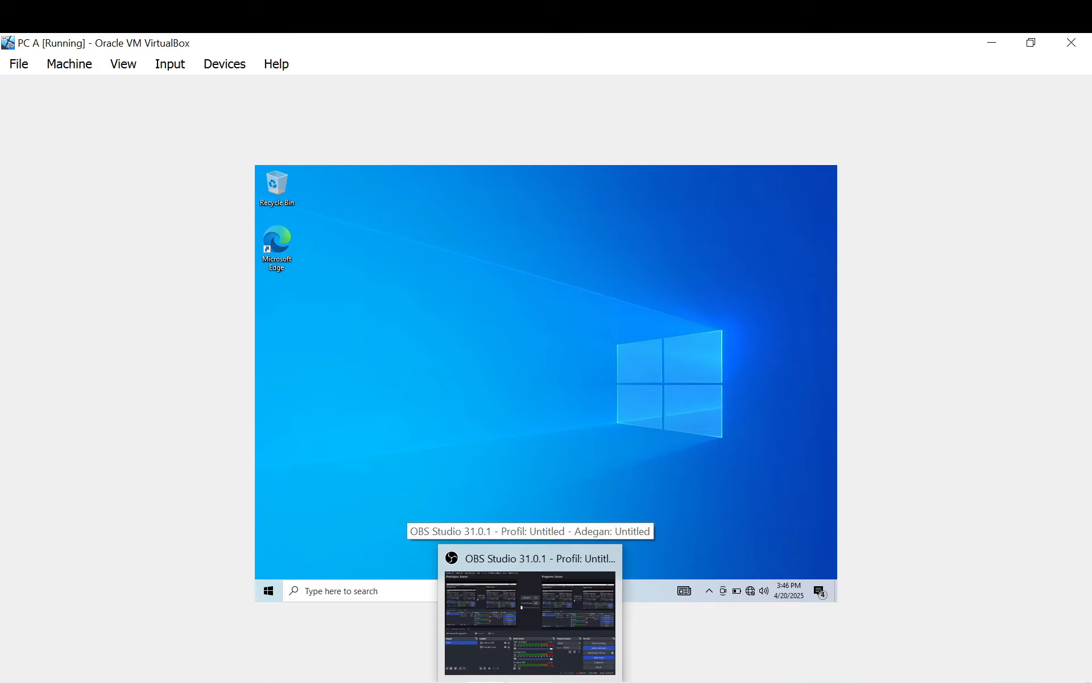
{"action": "mouse_move", "coordinate": [487, 681]}
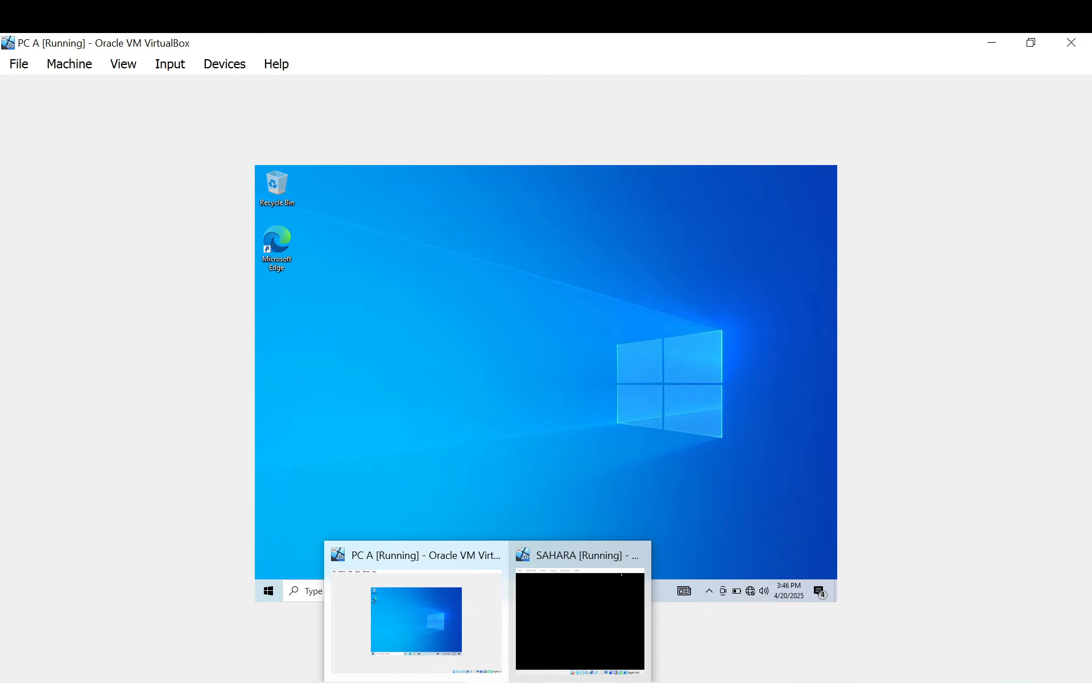
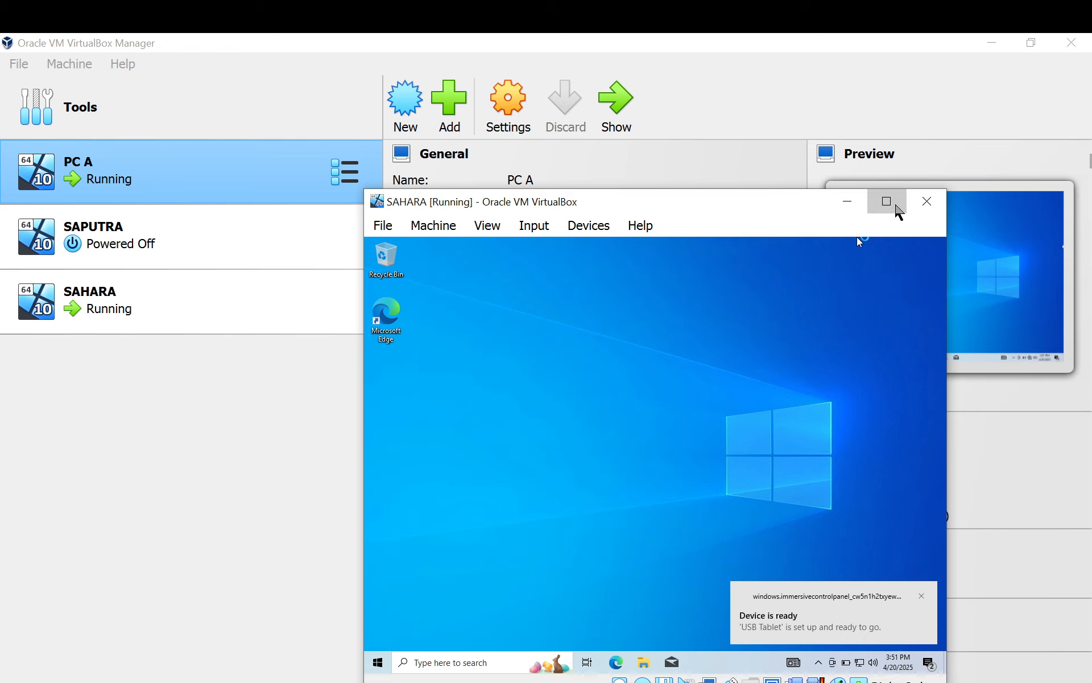
- Maximize the SAHARA machine window and dismiss the device notification on its desktop
{"action": "left_click", "coordinate": [889, 205]}
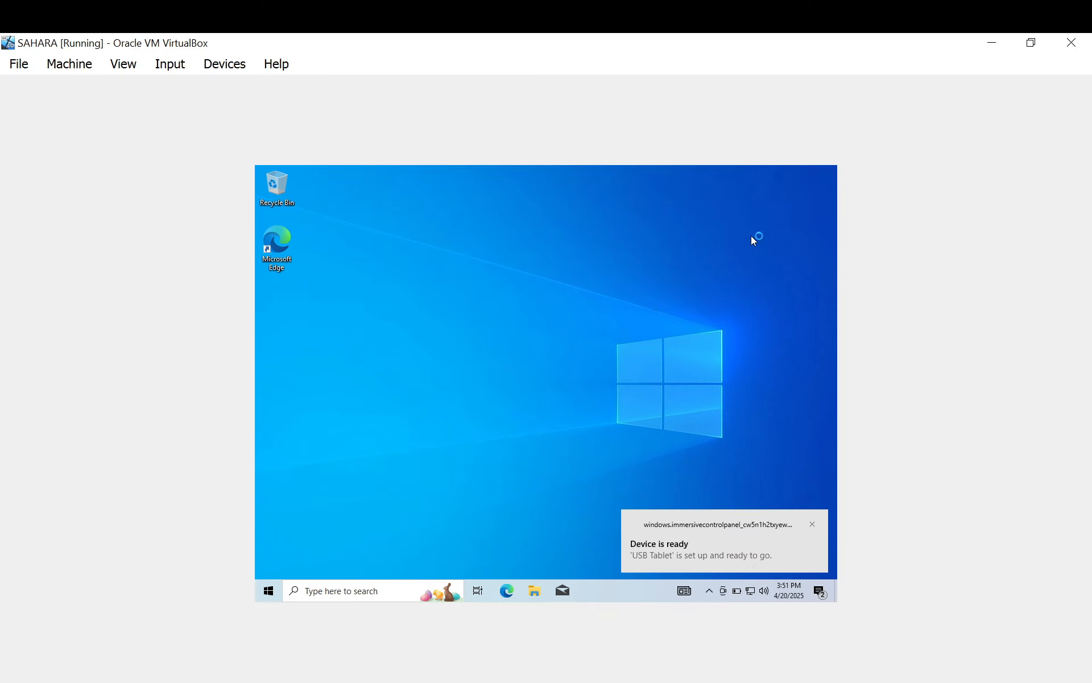
{"action": "left_click", "coordinate": [811, 522]}
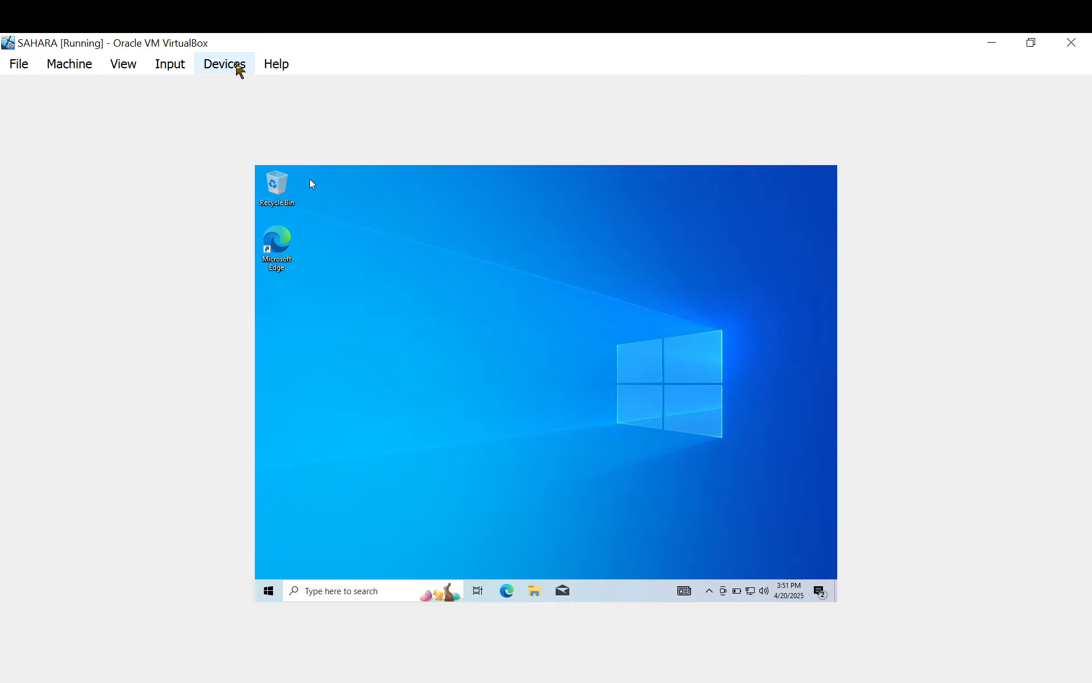
- Load the OFFICE10-X16-32213 disk file from the TOOLS INSTALASI folder into SAHARA's virtual optical drive
{"action": "left_click", "coordinate": [238, 70]}
{"action": "left_click", "coordinate": [250, 69]}
{"action": "left_click", "coordinate": [239, 71]}
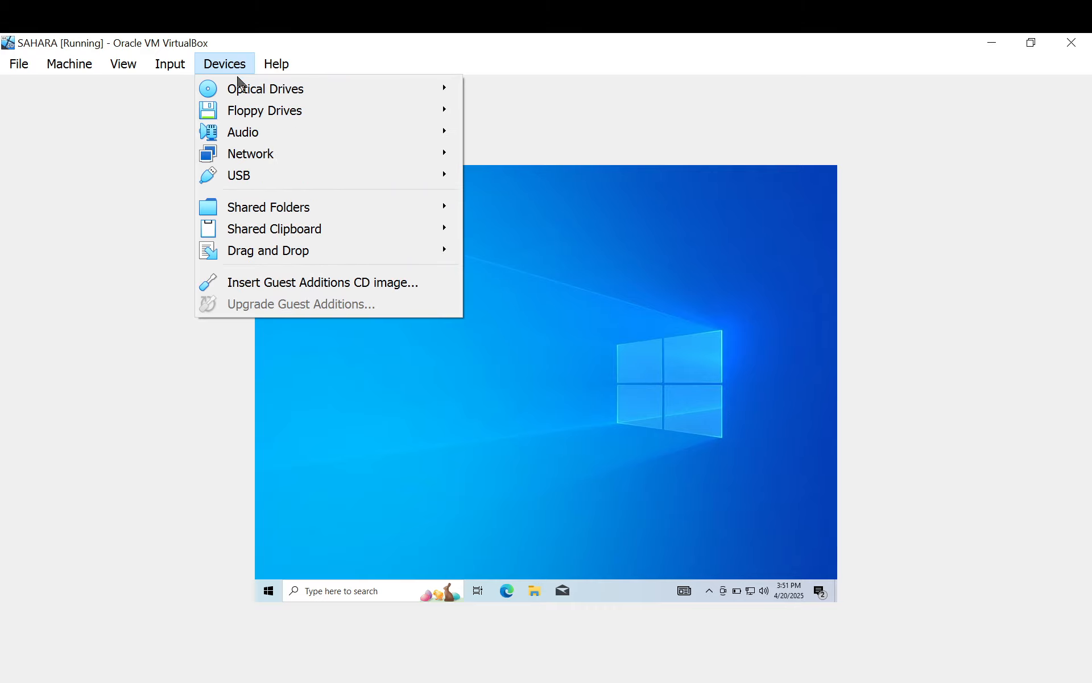
{"action": "mouse_move", "coordinate": [243, 90]}
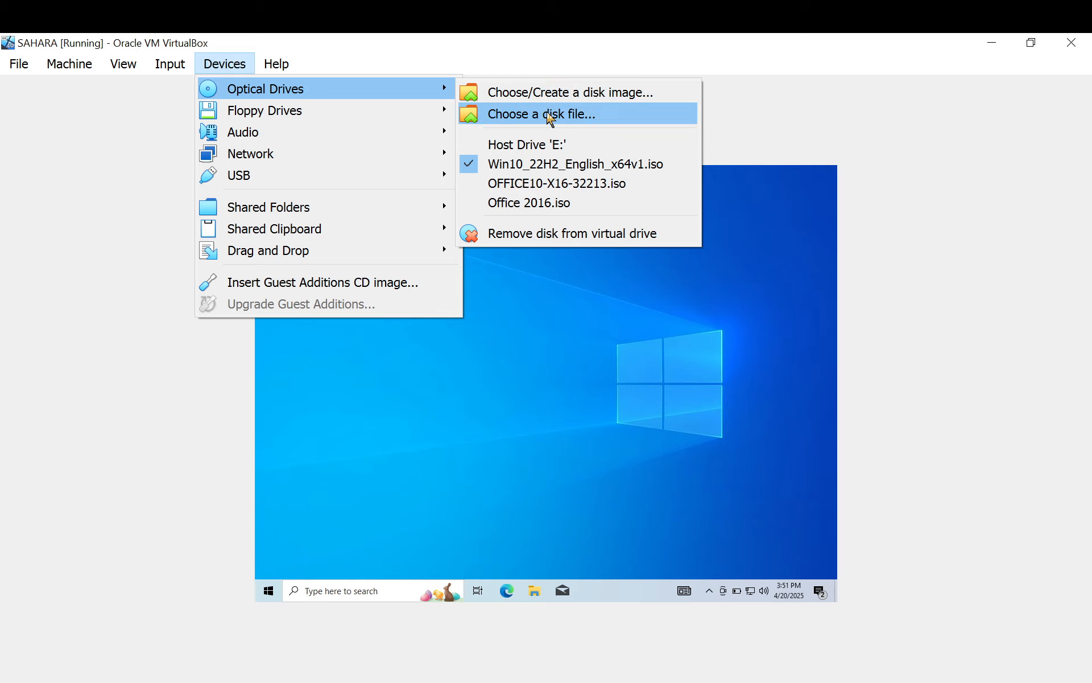
{"action": "left_click", "coordinate": [550, 116]}
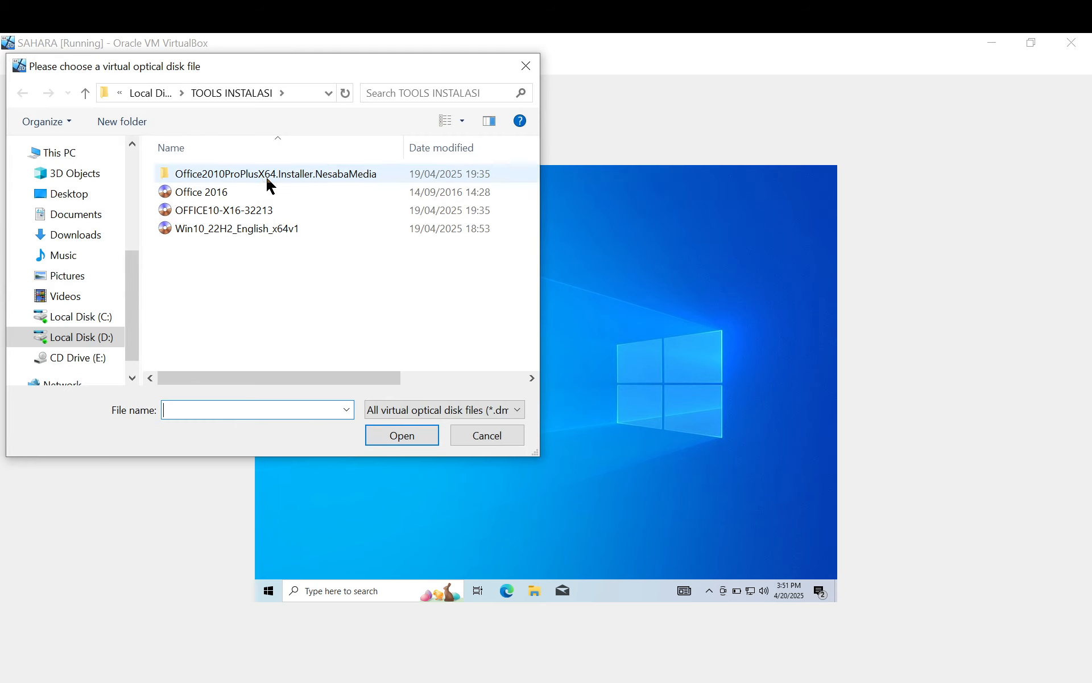
{"action": "left_click", "coordinate": [224, 211]}
{"action": "left_click", "coordinate": [392, 439]}
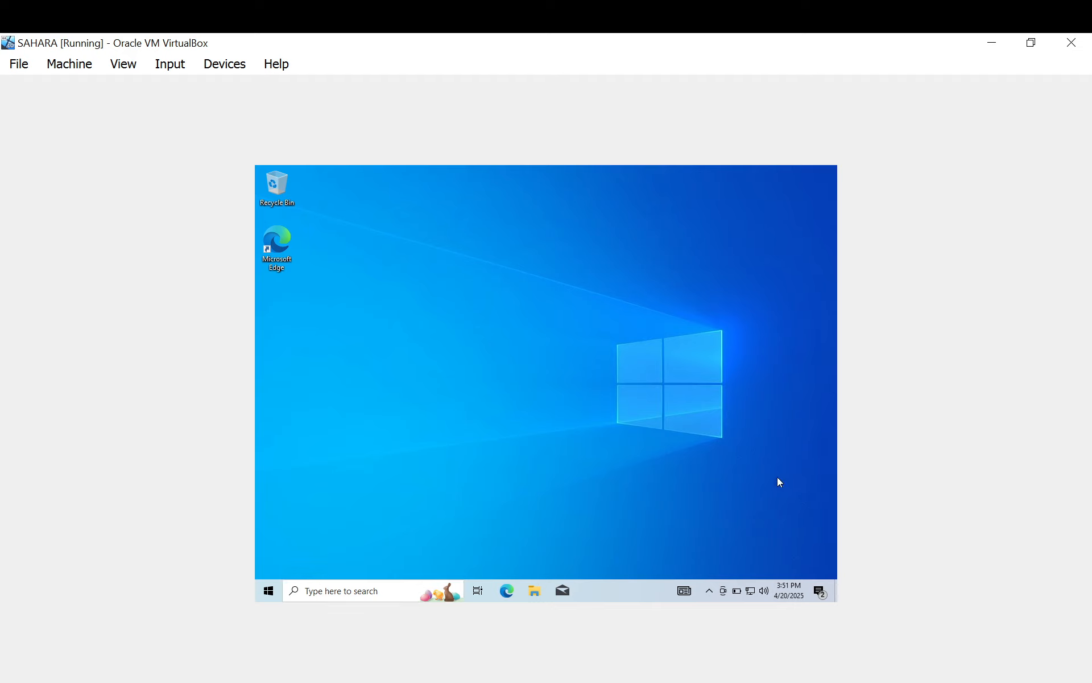
- Run setup from the X16-32213 CD drive in SAHARA and allow it to make changes to the device
{"action": "left_click", "coordinate": [535, 591]}
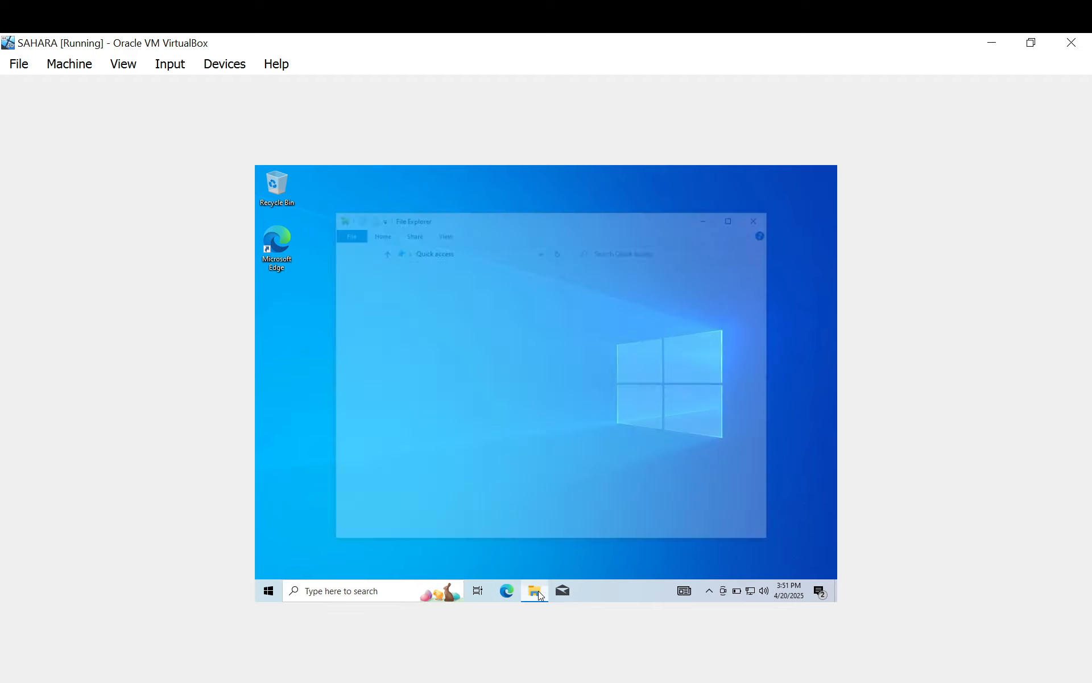
{"action": "left_click", "coordinate": [371, 398]}
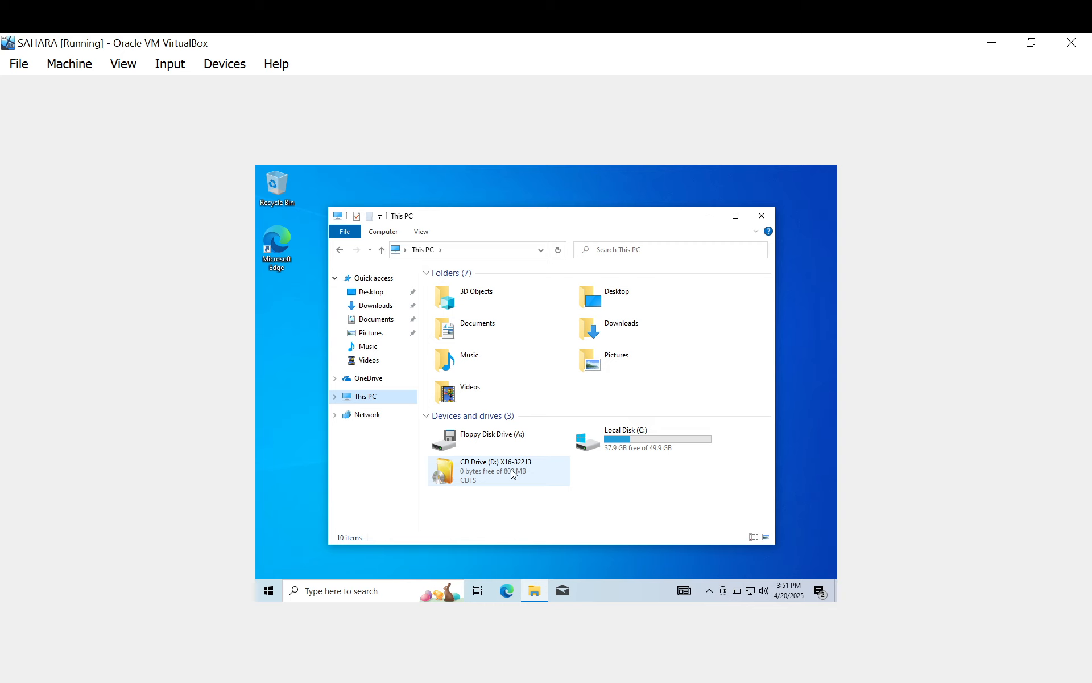
{"action": "double_click", "coordinate": [513, 474]}
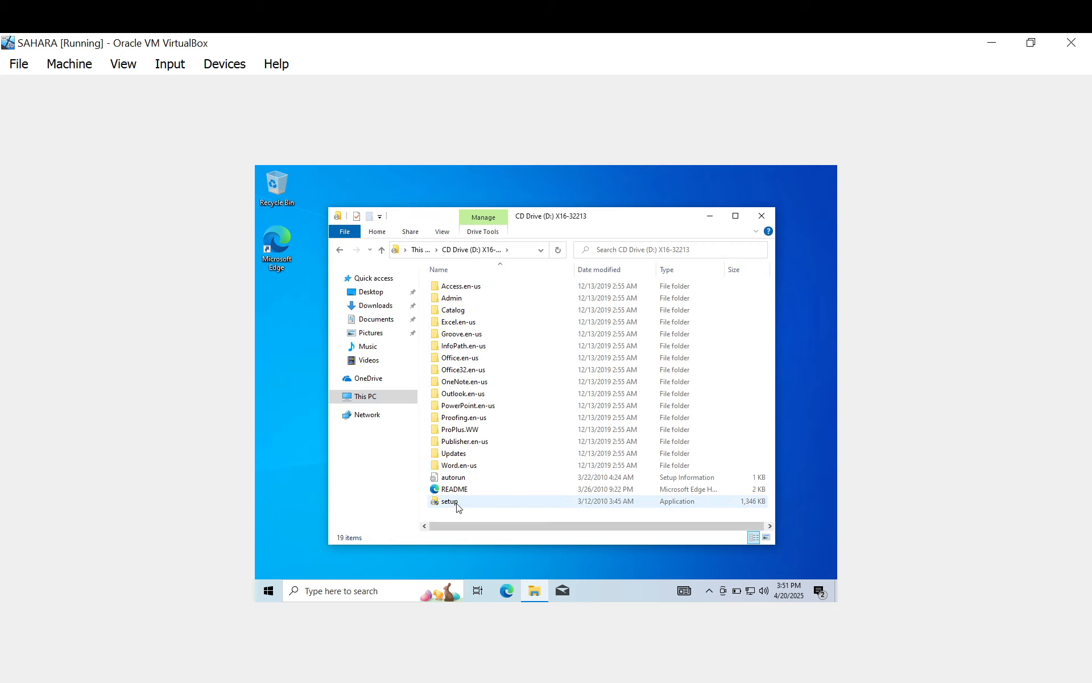
{"action": "double_click", "coordinate": [464, 503]}
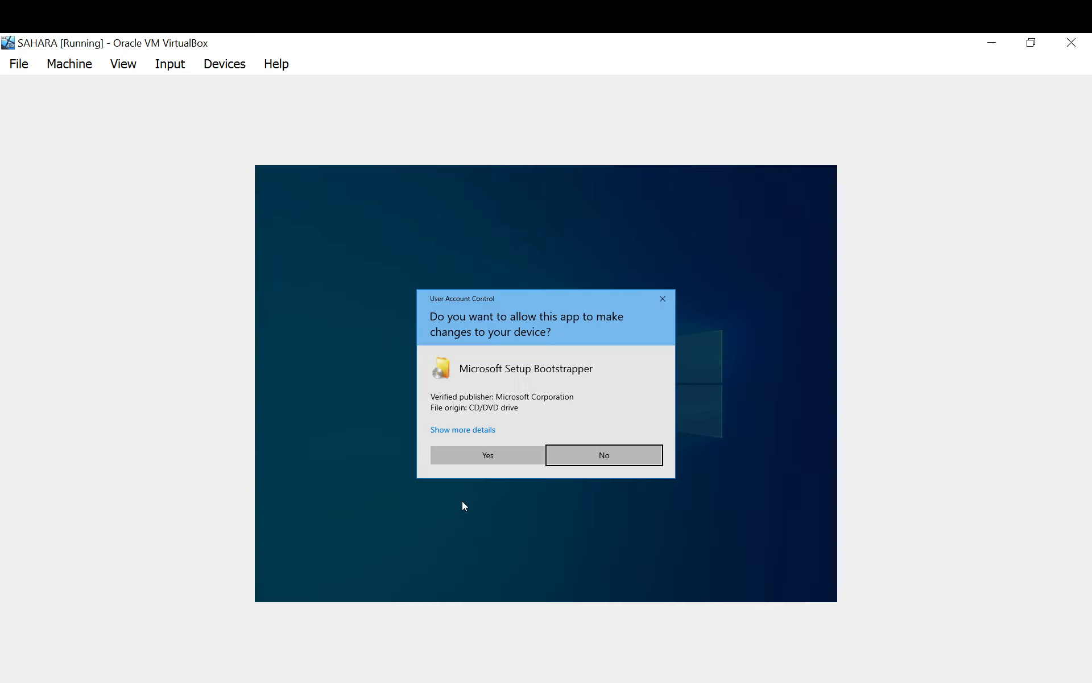
{"action": "left_click", "coordinate": [497, 452]}
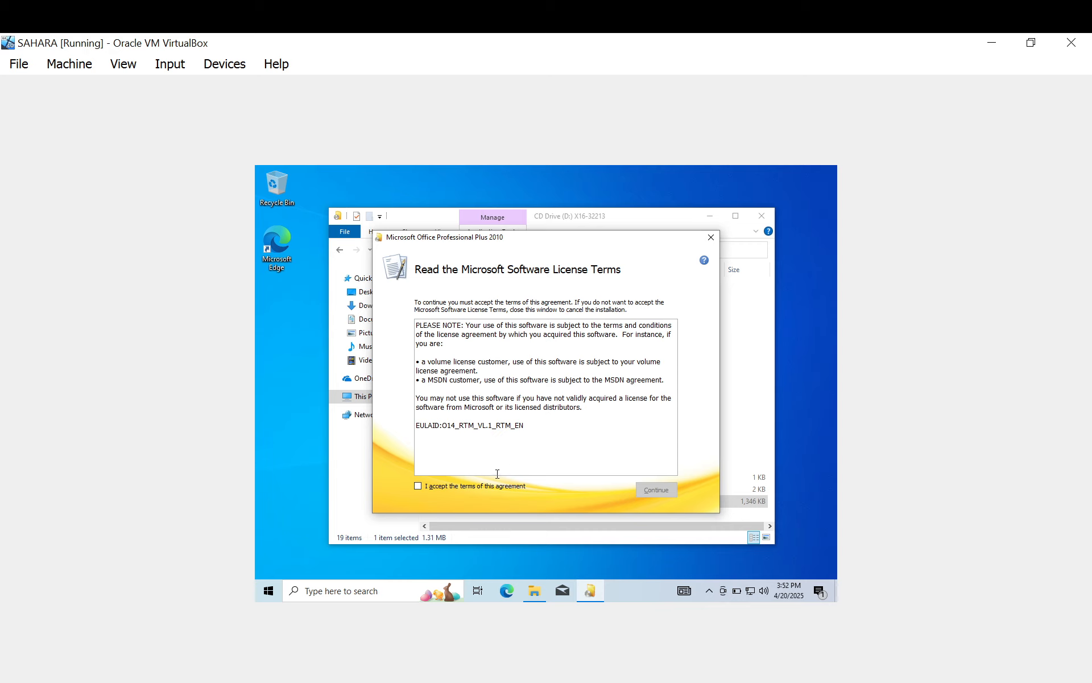
- Accept the Microsoft Office Professional Plus 2010 license terms and start the standard installation
{"action": "left_click", "coordinate": [465, 486]}
{"action": "left_click", "coordinate": [664, 491]}
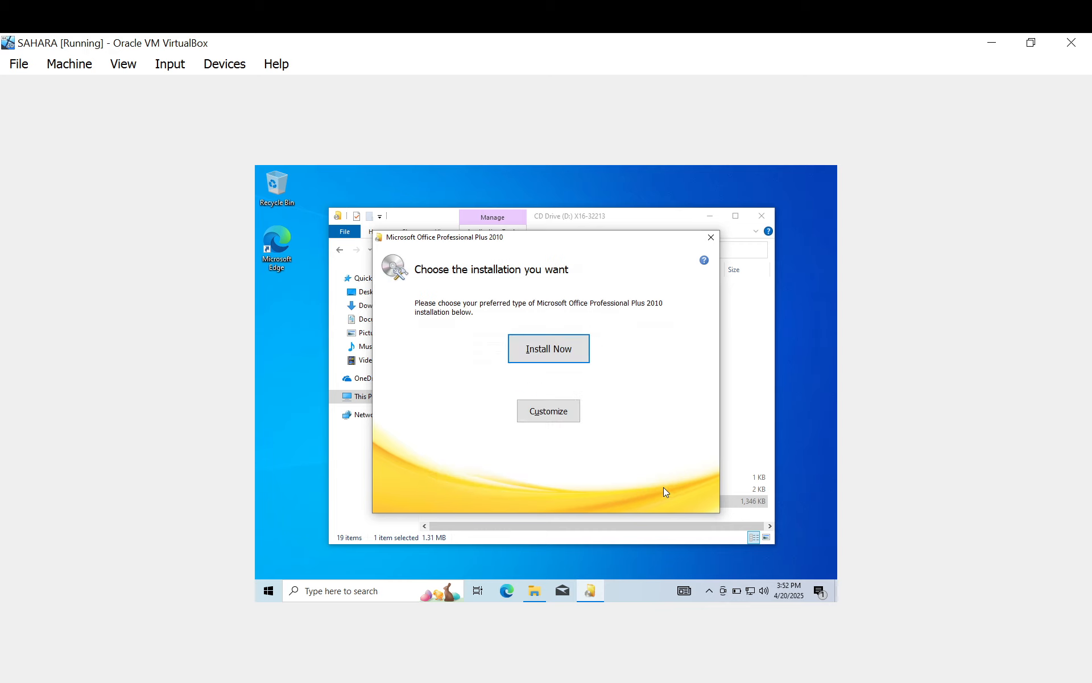
{"action": "left_click", "coordinate": [548, 345]}
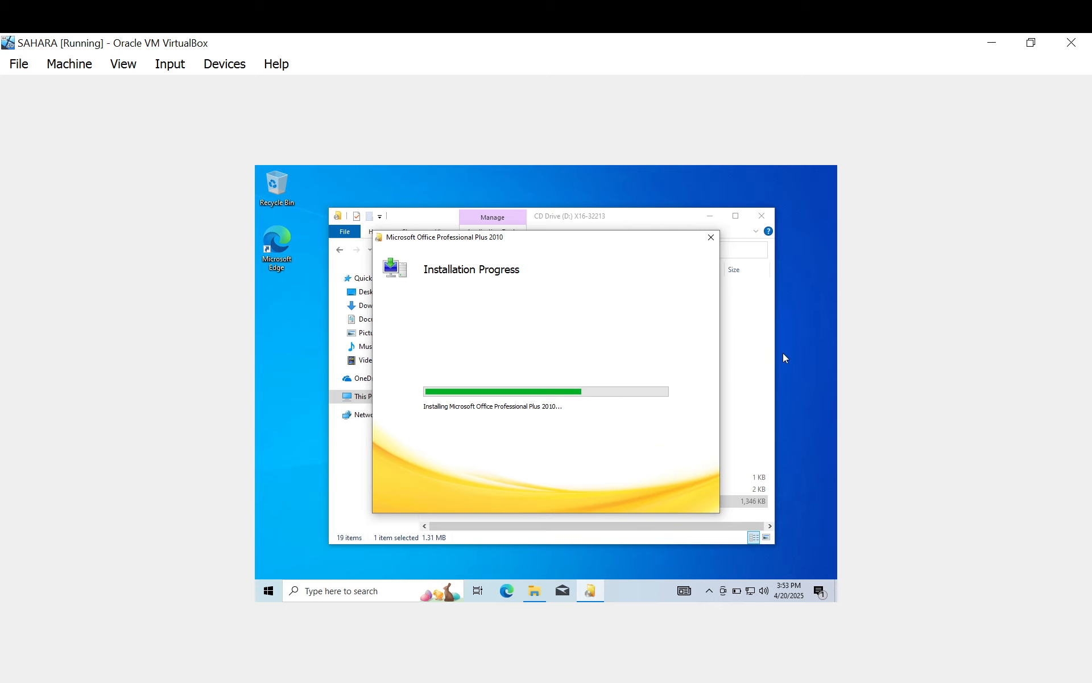
- Move the Office installation progress window down to the desktop's lower edge, clear the file window away and refresh SAHARA's desktop
{"action": "left_click", "coordinate": [805, 354]}
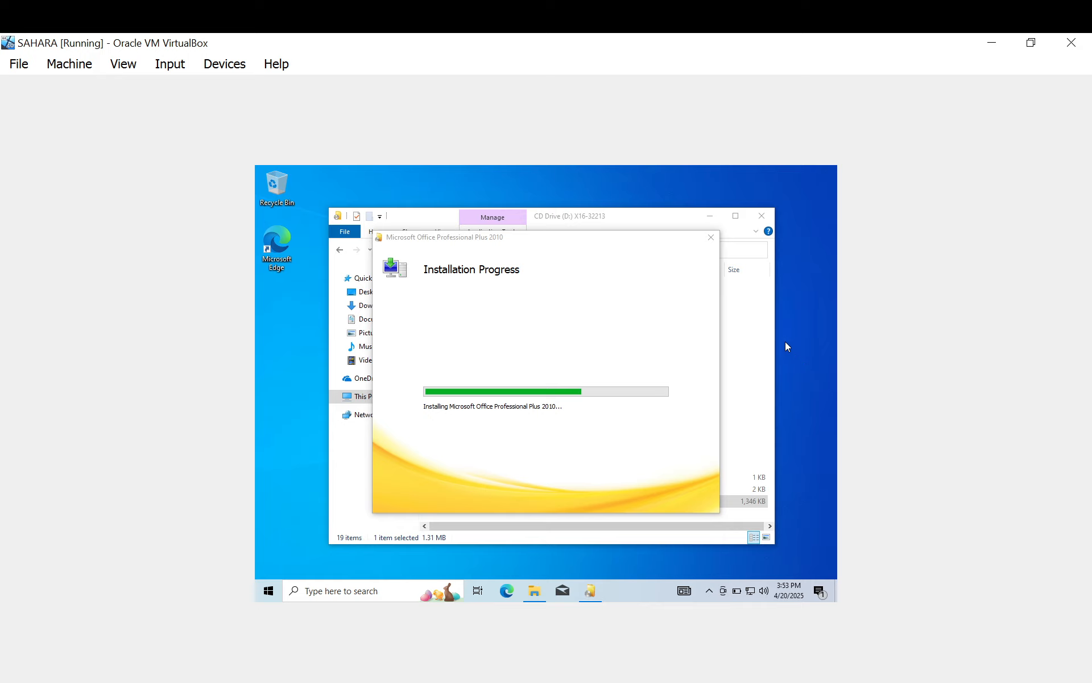
{"action": "left_click", "coordinate": [705, 219]}
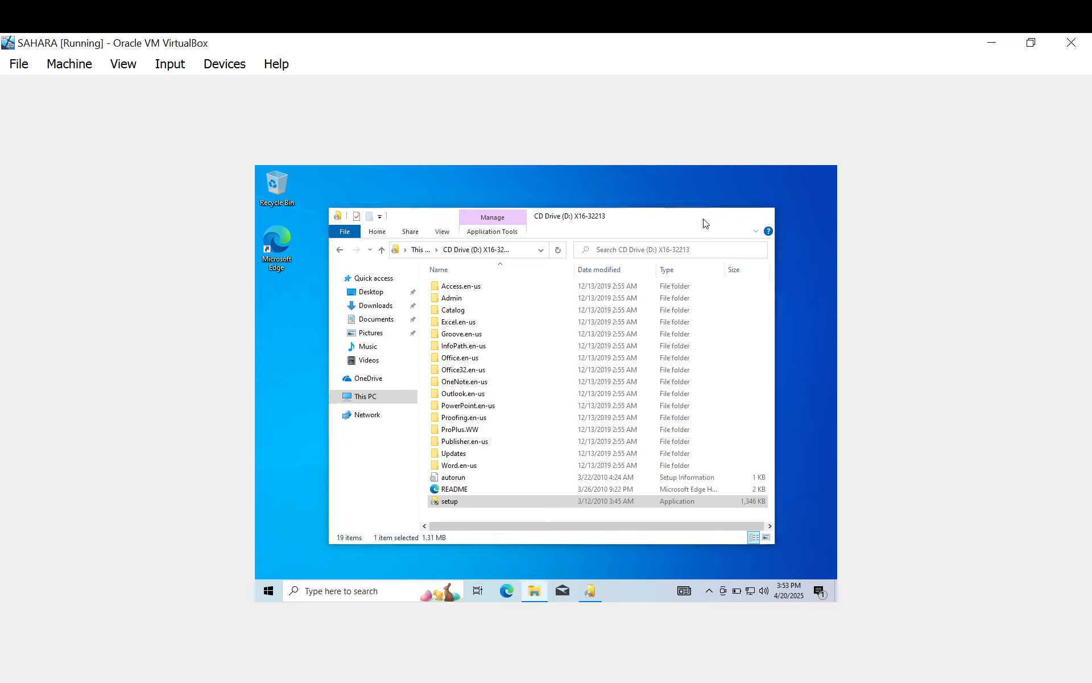
{"action": "left_click_drag", "start_coordinate": [676, 244], "coordinate": [603, 551]}
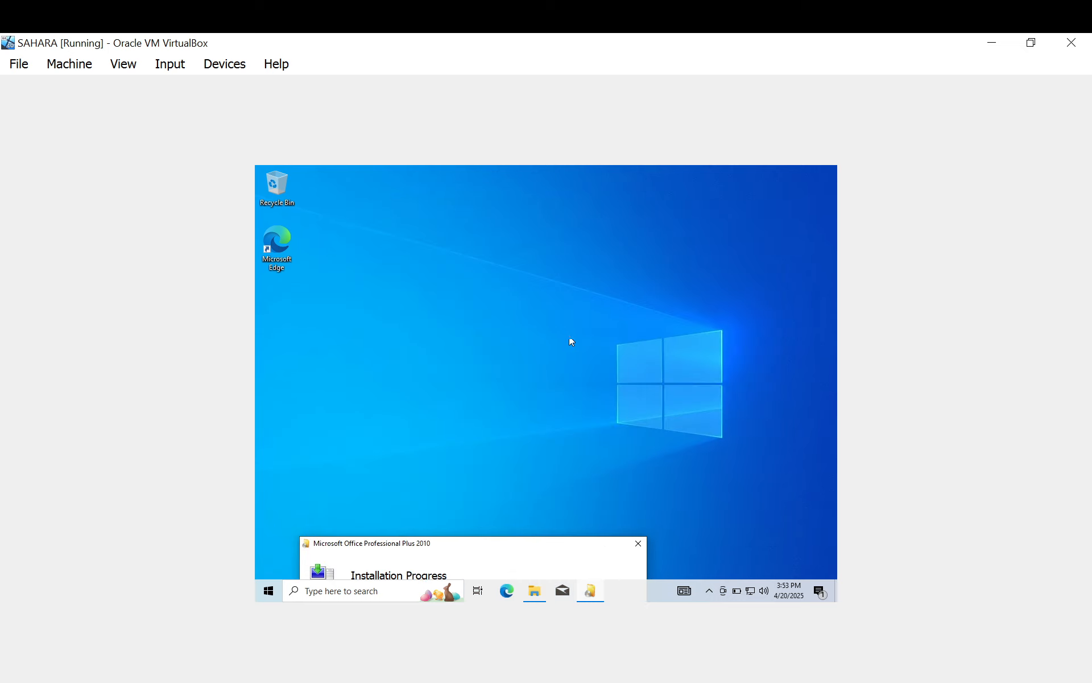
{"action": "right_click", "coordinate": [567, 264]}
{"action": "left_click", "coordinate": [596, 299]}
{"action": "right_click", "coordinate": [604, 298]}
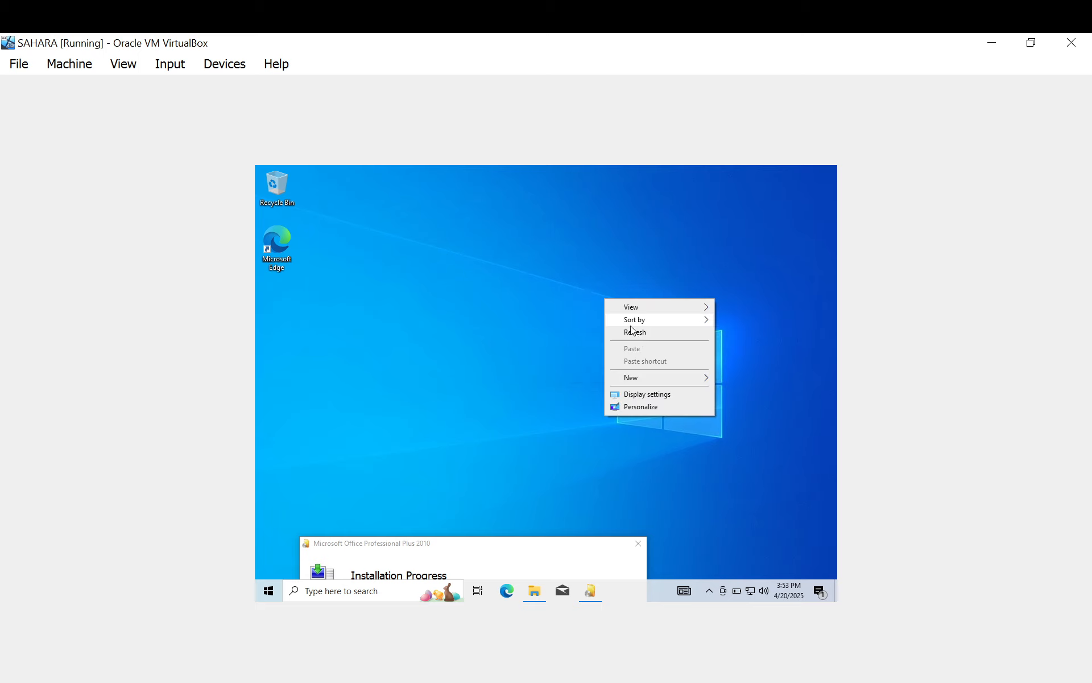
{"action": "left_click", "coordinate": [637, 331]}
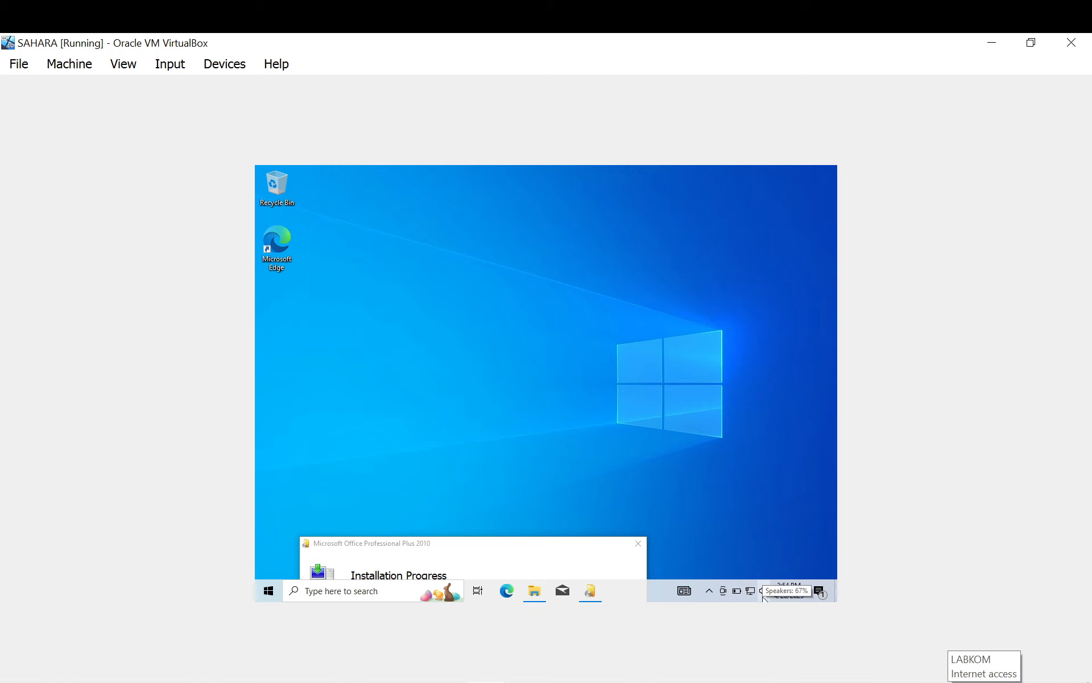
- Disconnect the host computer from the LABKOM Wi-Fi network and return to the SAHARA machine
{"action": "left_click", "coordinate": [984, 681]}
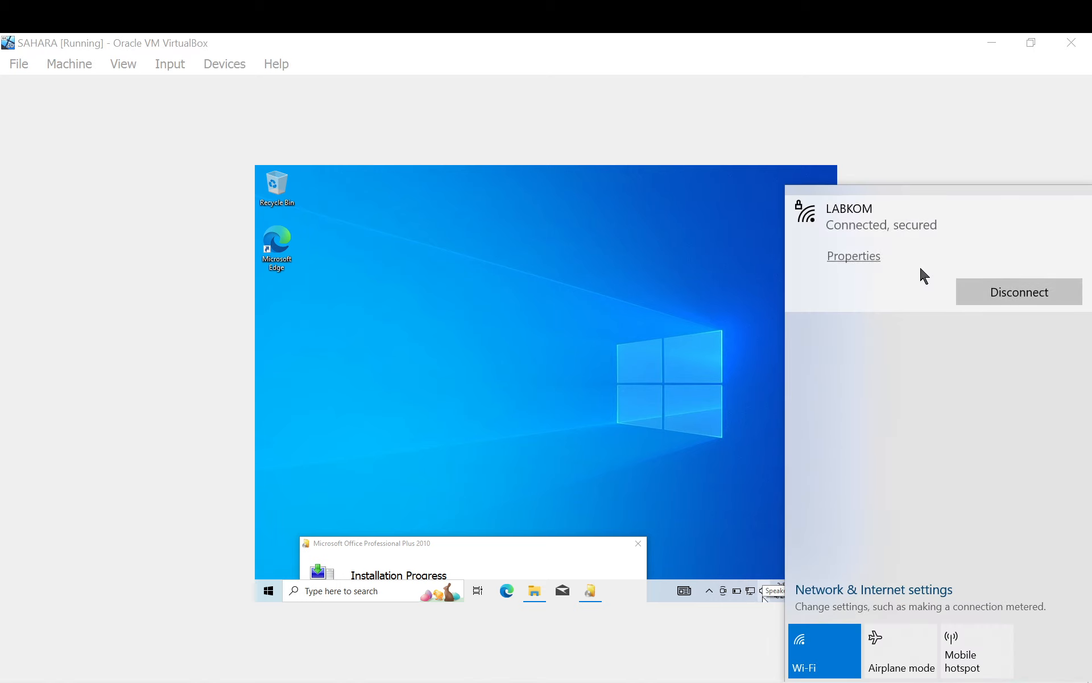
{"action": "left_click", "coordinate": [981, 294]}
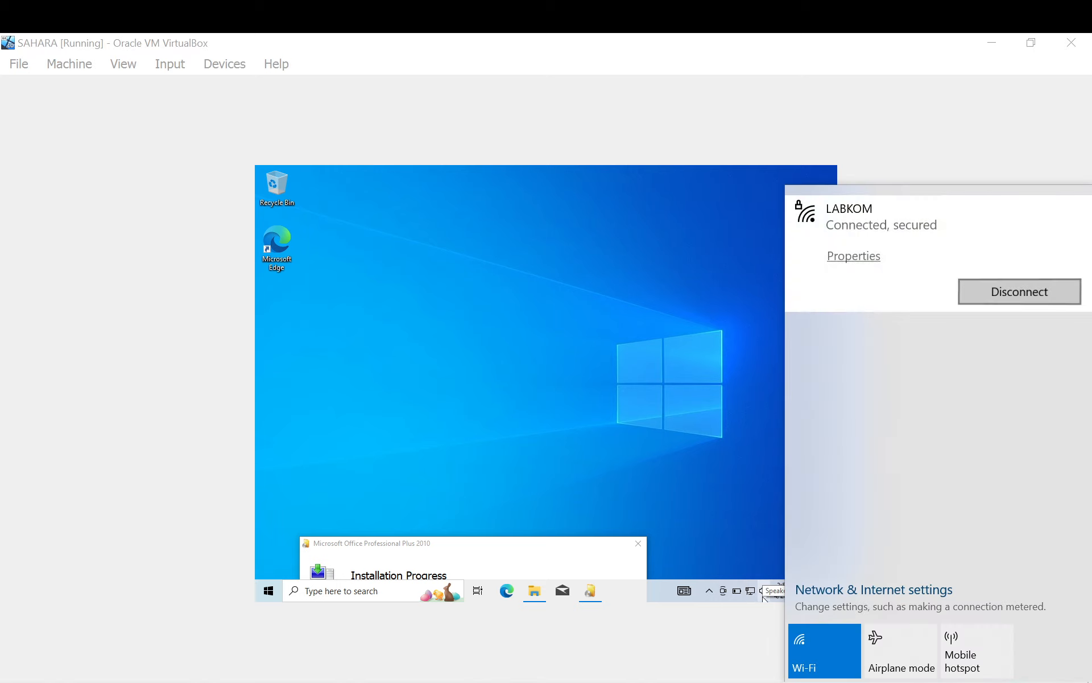
{"action": "left_click", "coordinate": [544, 297]}
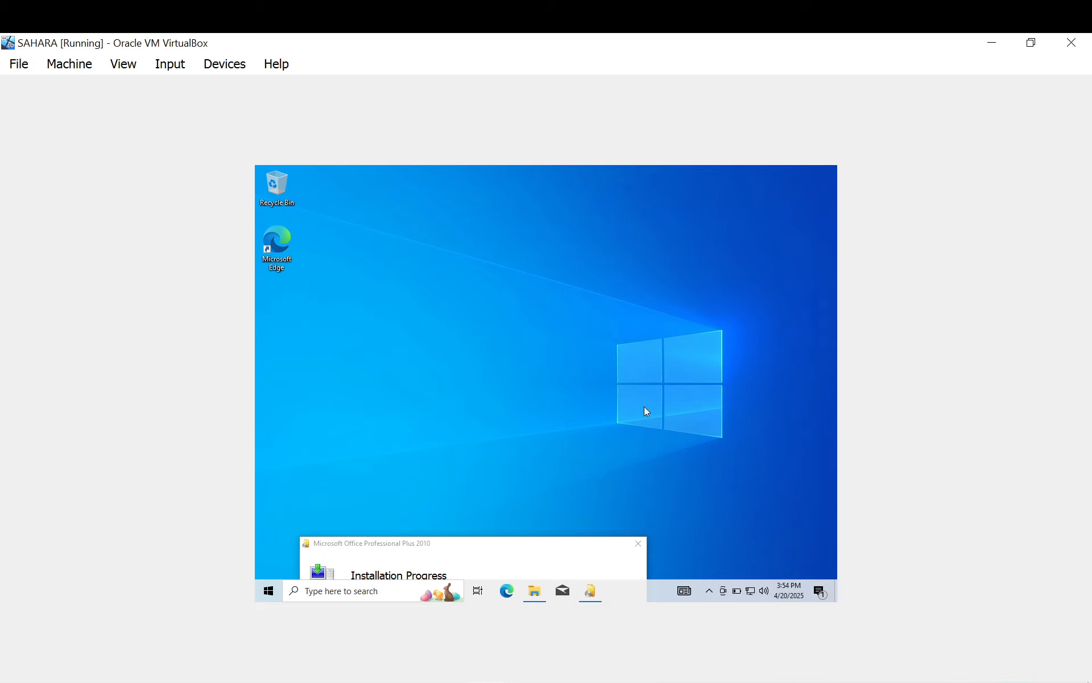
- Open SAHARA's Ethernet page in the Network & Internet settings and go from there to the Windows Firewall page
{"action": "right_click", "coordinate": [754, 593]}
{"action": "left_click", "coordinate": [643, 326]}
{"action": "right_click", "coordinate": [752, 594]}
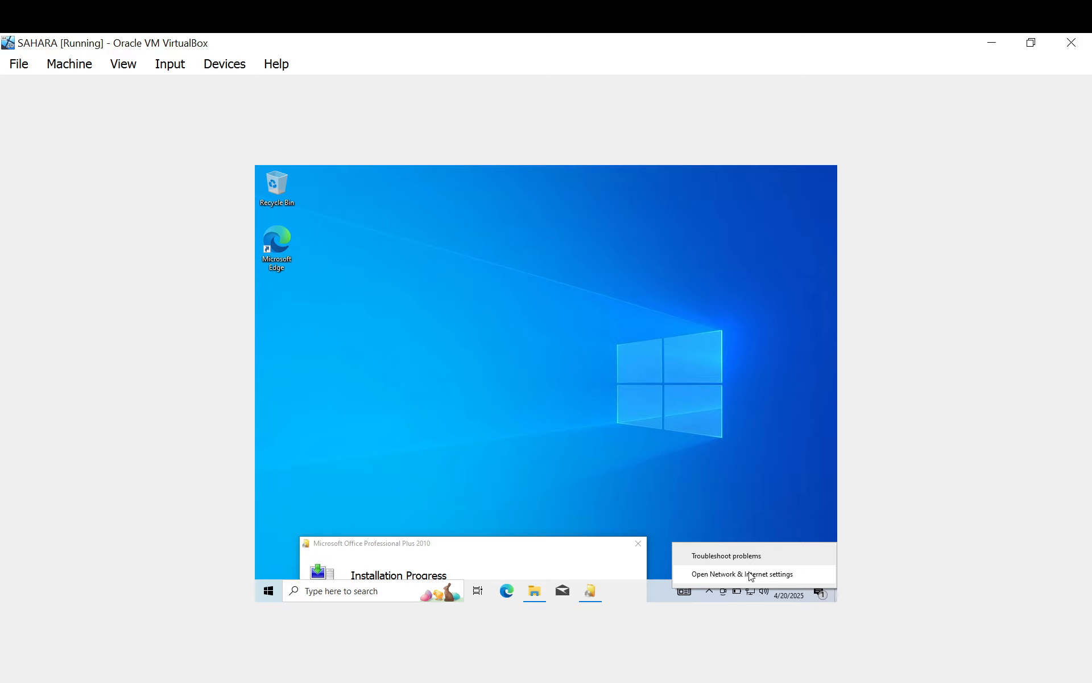
{"action": "left_click", "coordinate": [750, 574]}
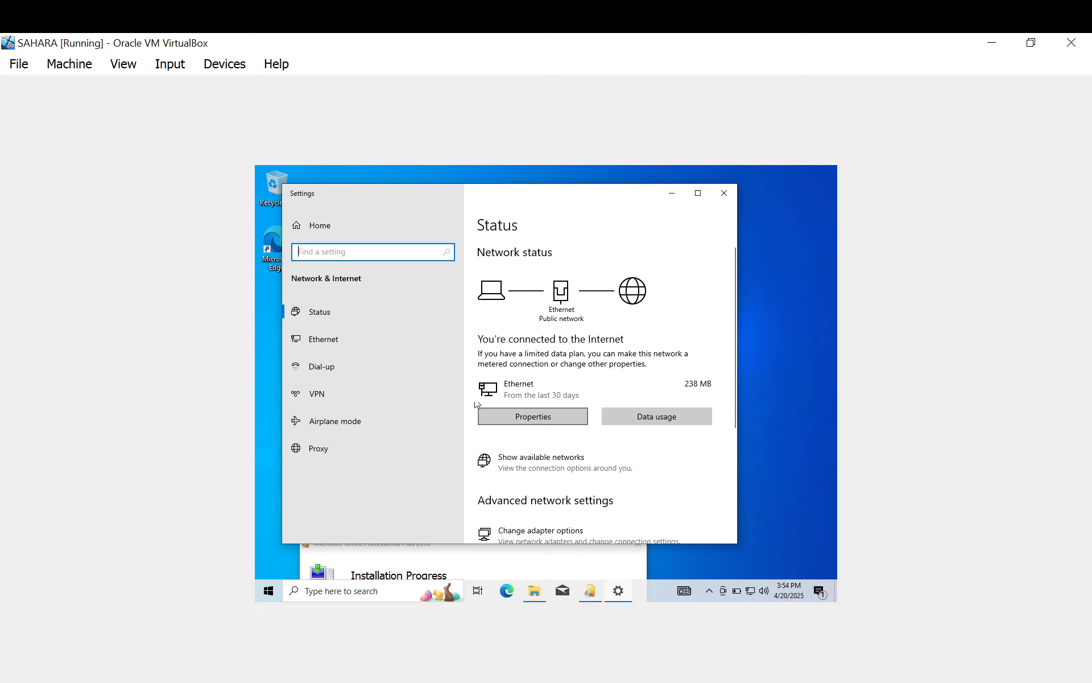
{"action": "left_click", "coordinate": [341, 340]}
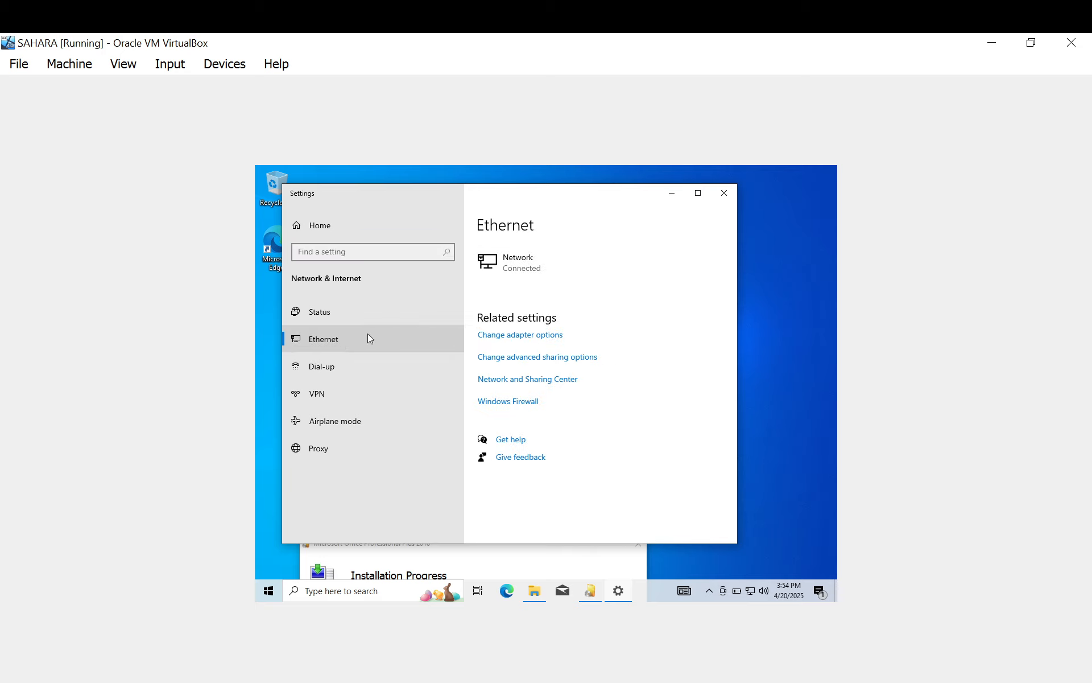
{"action": "left_click", "coordinate": [526, 402]}
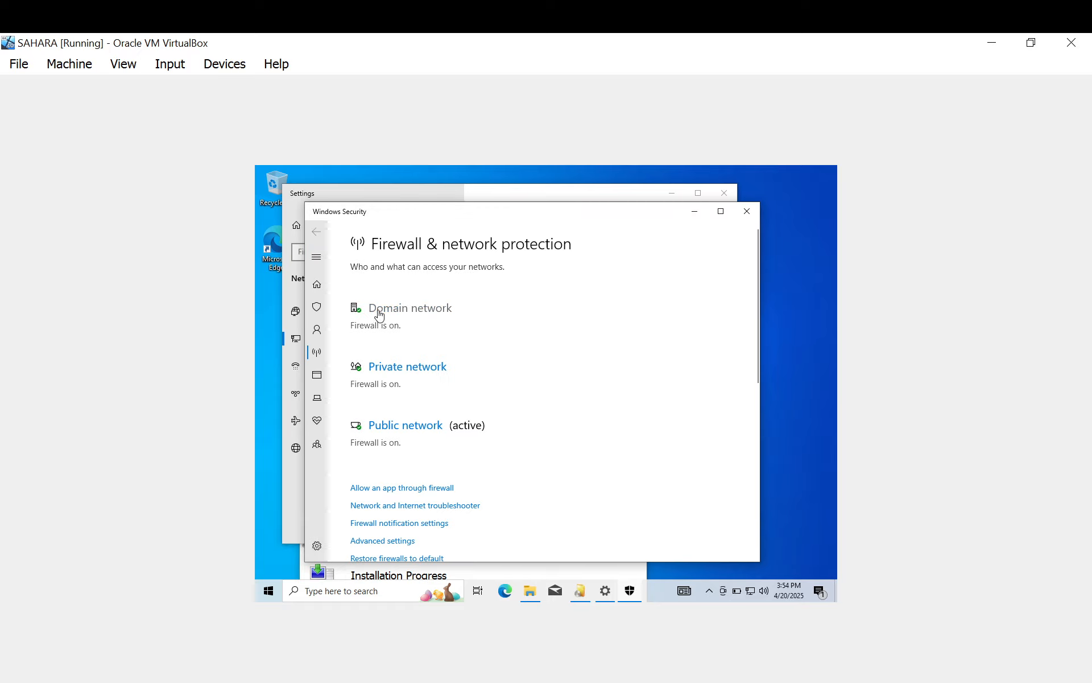
- Turn off Microsoft Defender Firewall for the domain network, allow the change and return to the firewall overview
{"action": "left_click", "coordinate": [401, 312]}
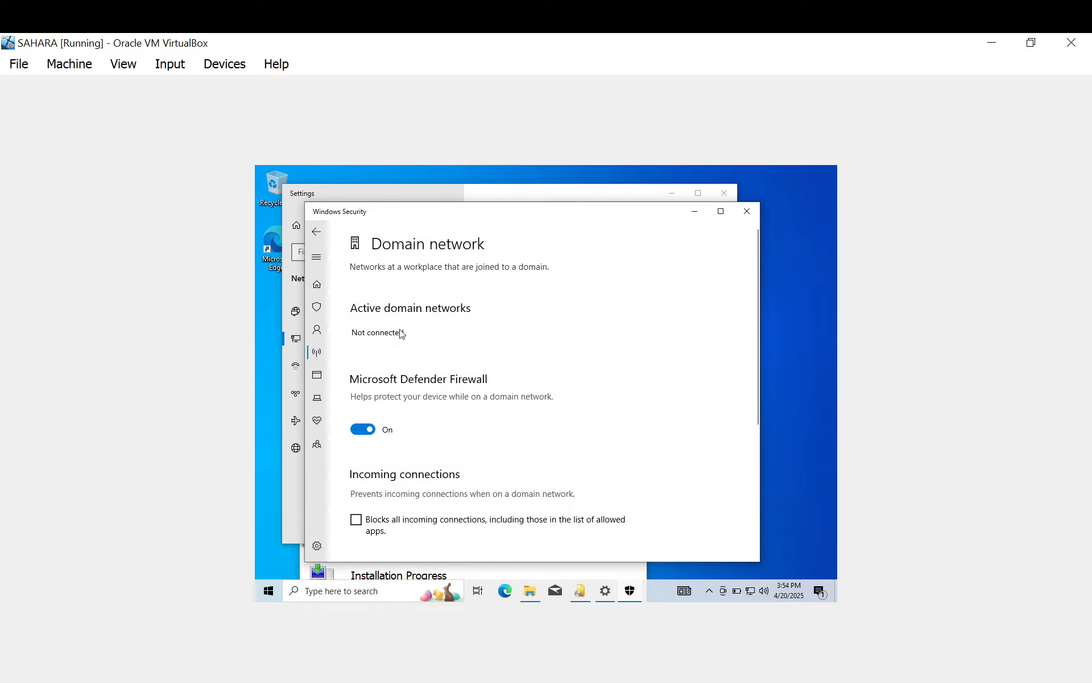
{"action": "left_click", "coordinate": [364, 429]}
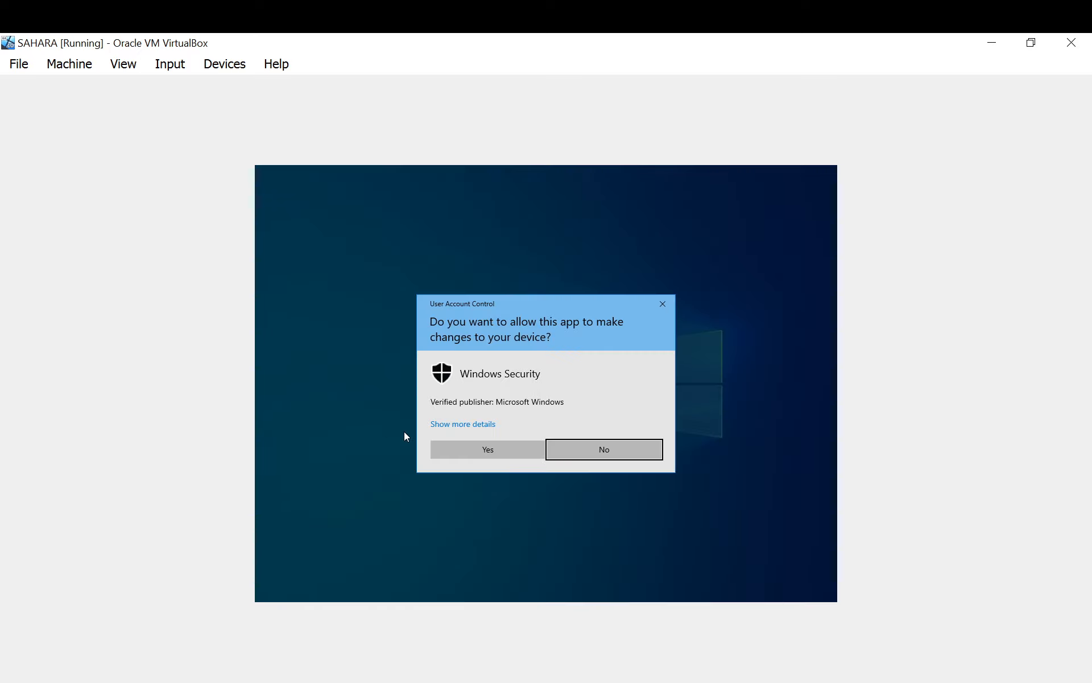
{"action": "left_click", "coordinate": [449, 447]}
{"action": "left_click", "coordinate": [319, 232]}
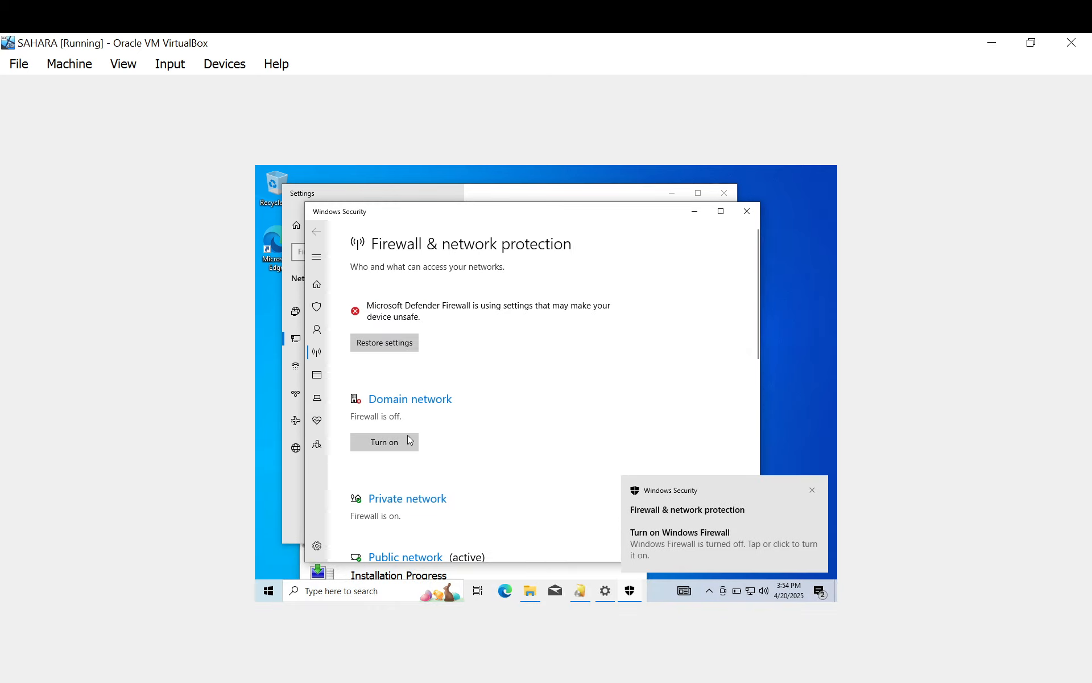
- Turn off Microsoft Defender Firewall for the private network, allow the change and return to the firewall overview
{"action": "scroll", "coordinate": [407, 434], "scroll_direction": "down", "scroll_amount": 1}
{"action": "left_click", "coordinate": [415, 448]}
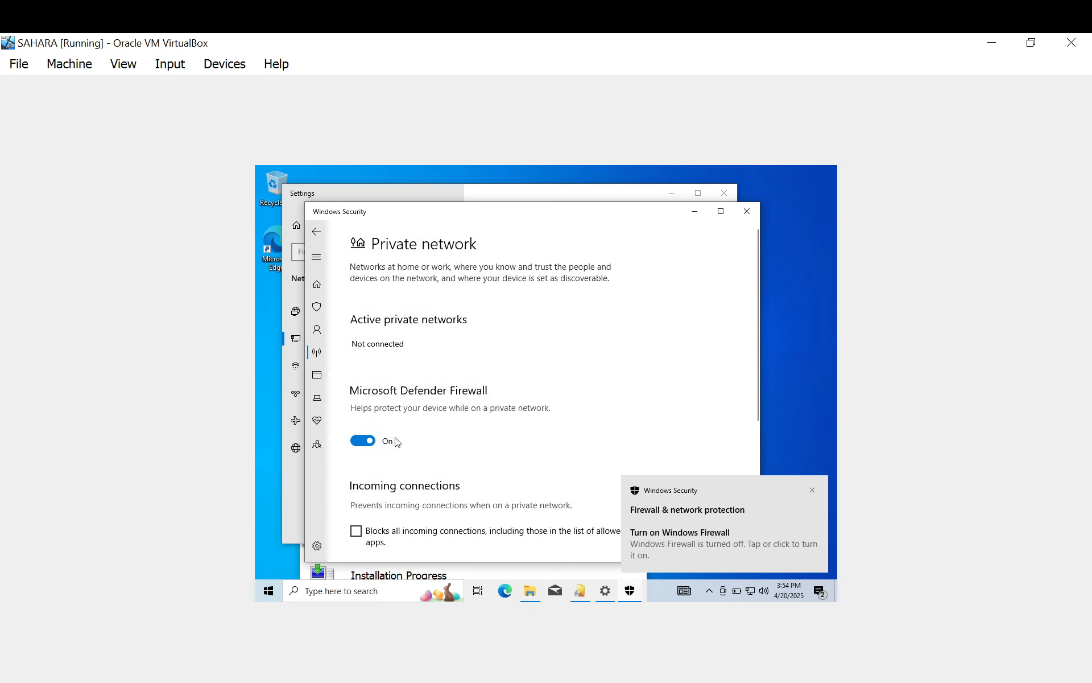
{"action": "left_click", "coordinate": [367, 439]}
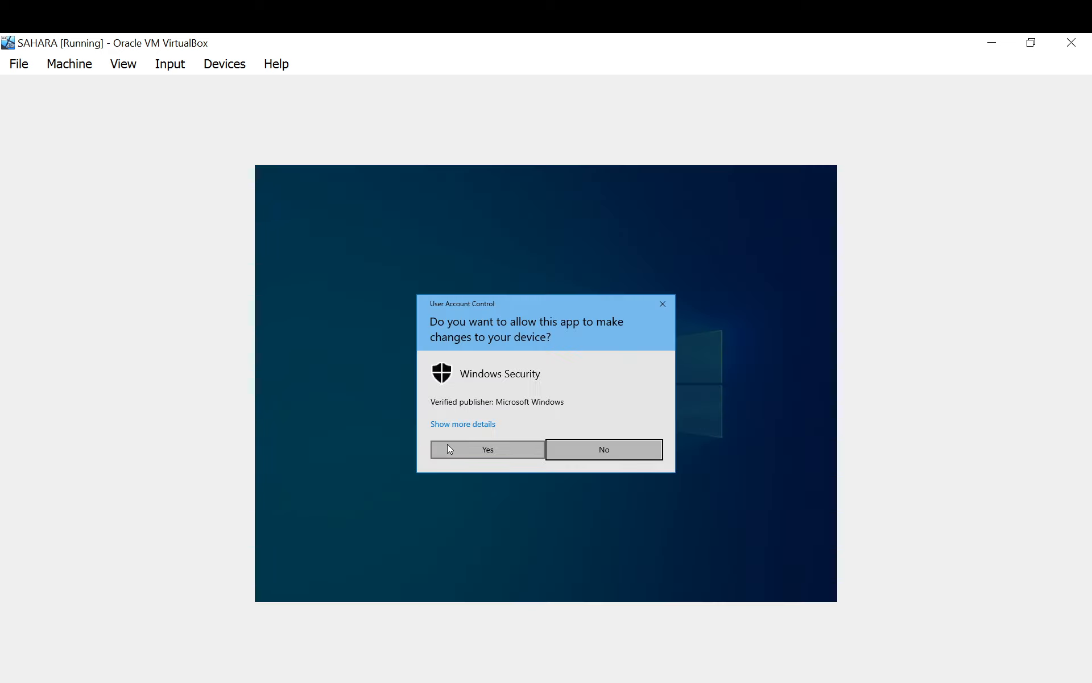
{"action": "left_click", "coordinate": [448, 447]}
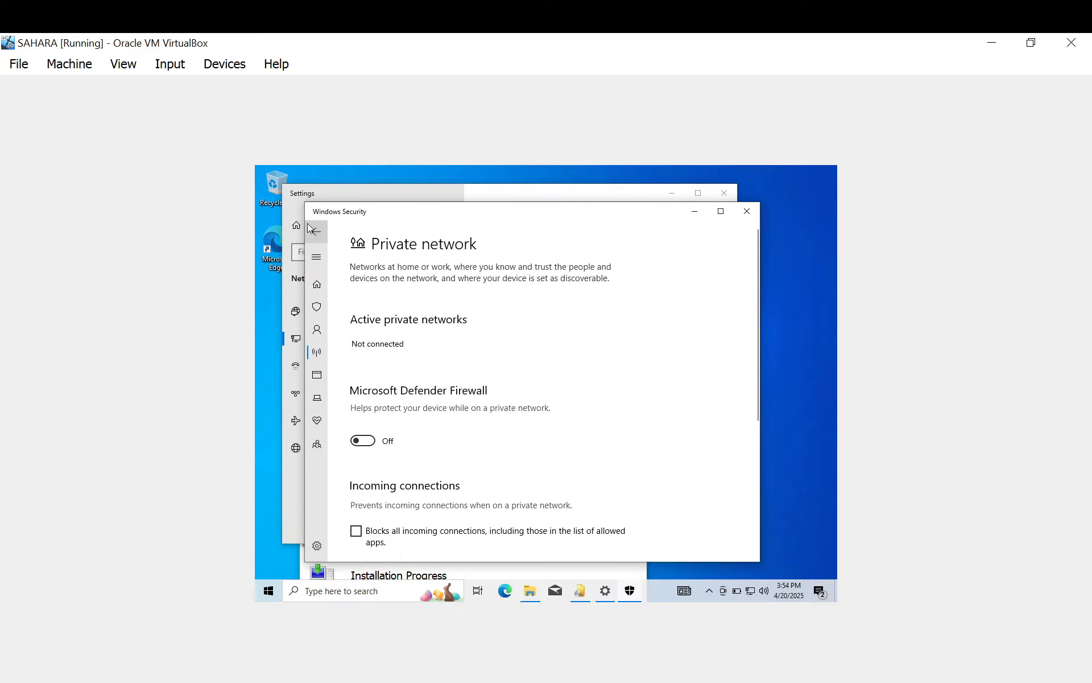
{"action": "left_click", "coordinate": [316, 231]}
- Turn off Microsoft Defender Firewall for the public network, allow the change and close Windows Security
{"action": "scroll", "coordinate": [422, 356], "scroll_direction": "down", "scroll_amount": 3}
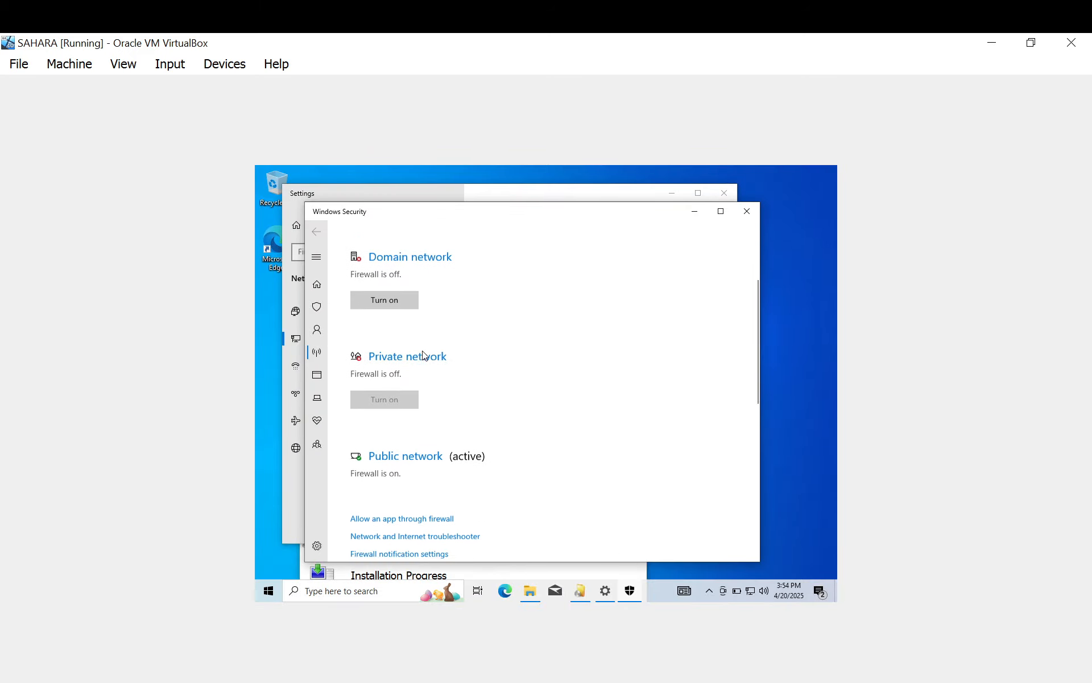
{"action": "left_click", "coordinate": [410, 450]}
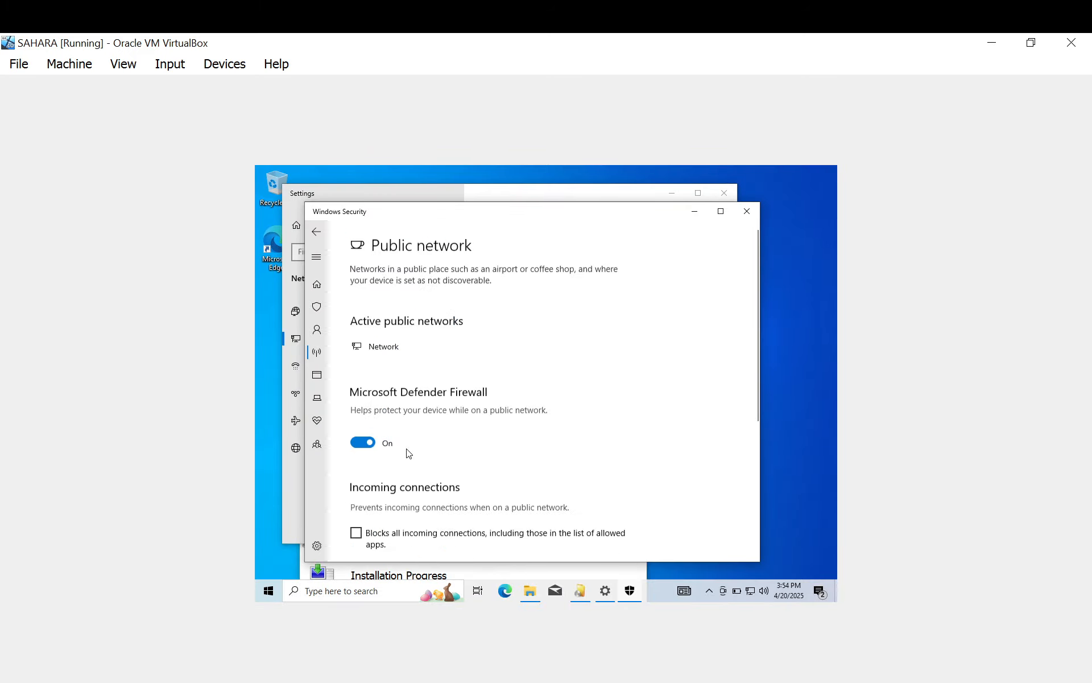
{"action": "left_click", "coordinate": [369, 442]}
{"action": "left_click", "coordinate": [466, 456]}
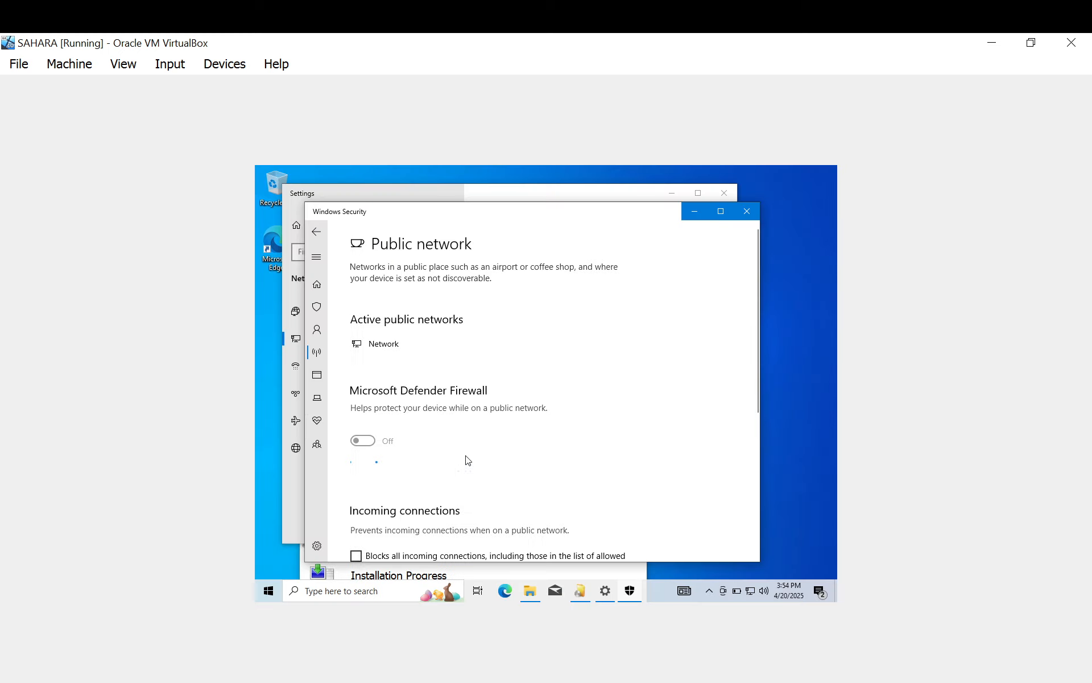
{"action": "left_click", "coordinate": [318, 231]}
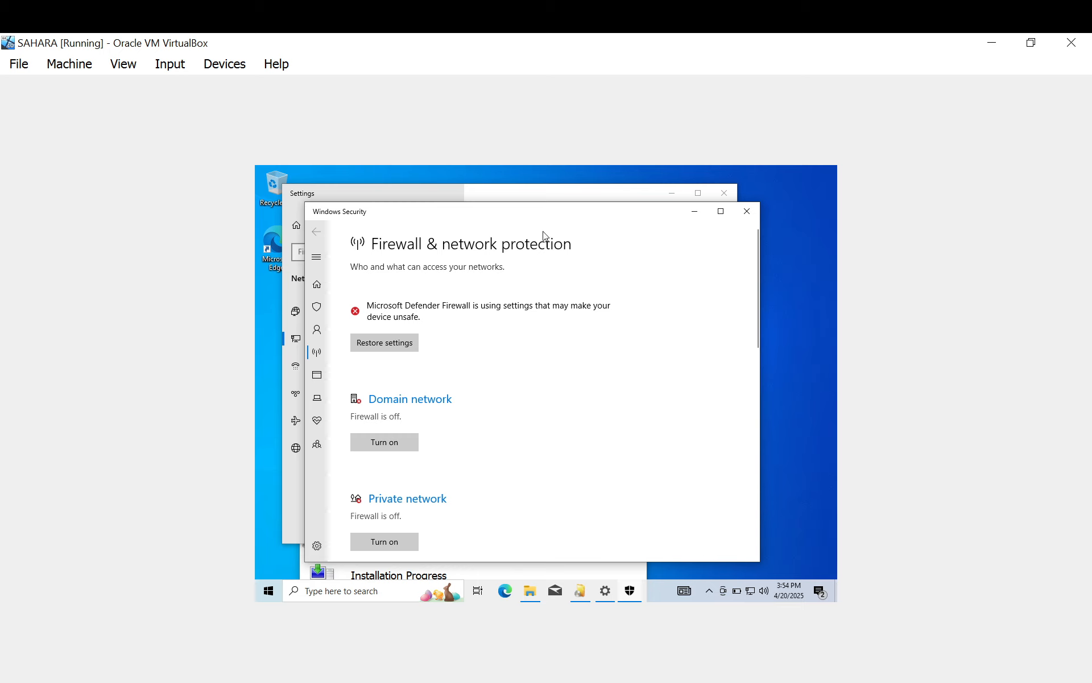
{"action": "left_click", "coordinate": [747, 211]}
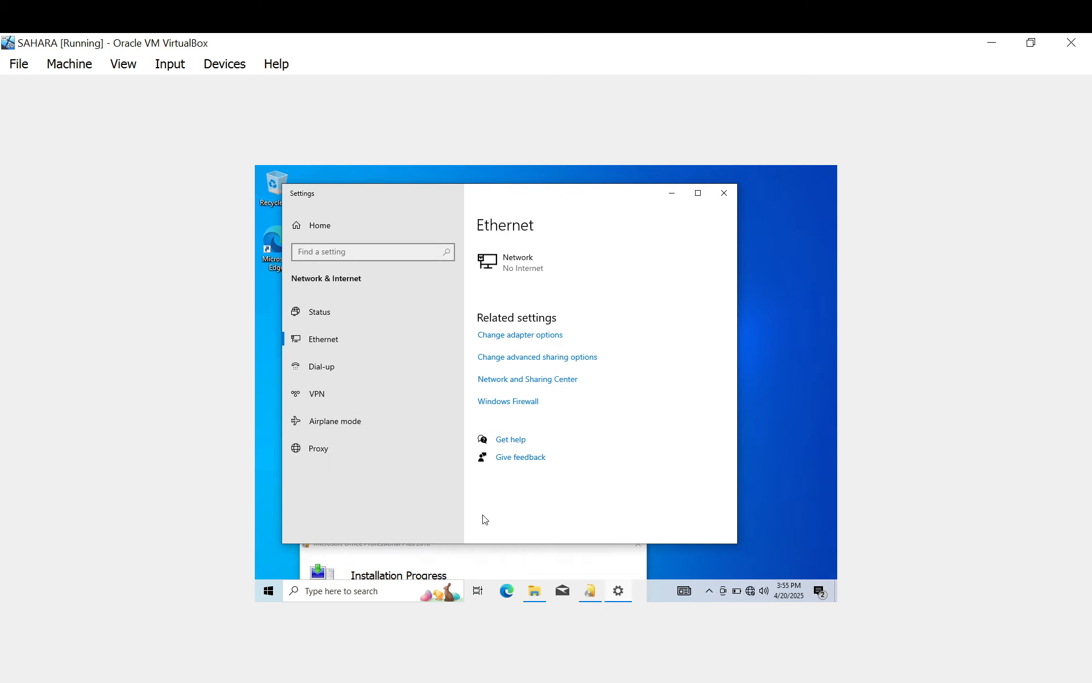
- Open the Internet Protocol Version 4 (TCP/IPv4) properties of SAHARA's Ethernet adapter
{"action": "left_click", "coordinate": [531, 342]}
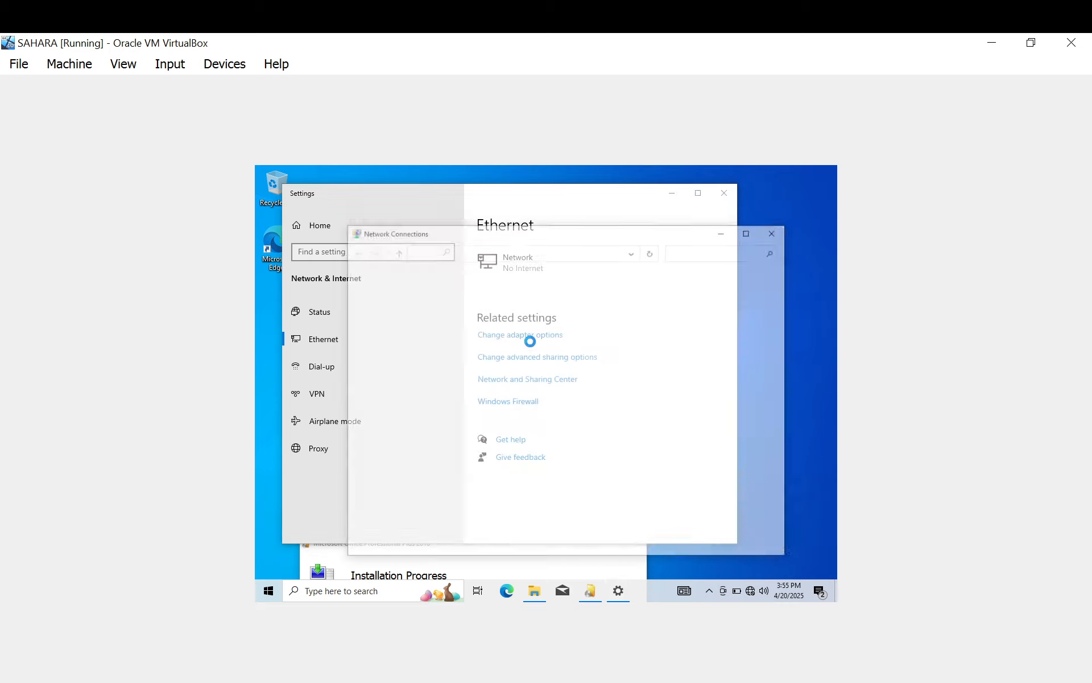
{"action": "left_click", "coordinate": [424, 302]}
{"action": "right_click", "coordinate": [424, 305]}
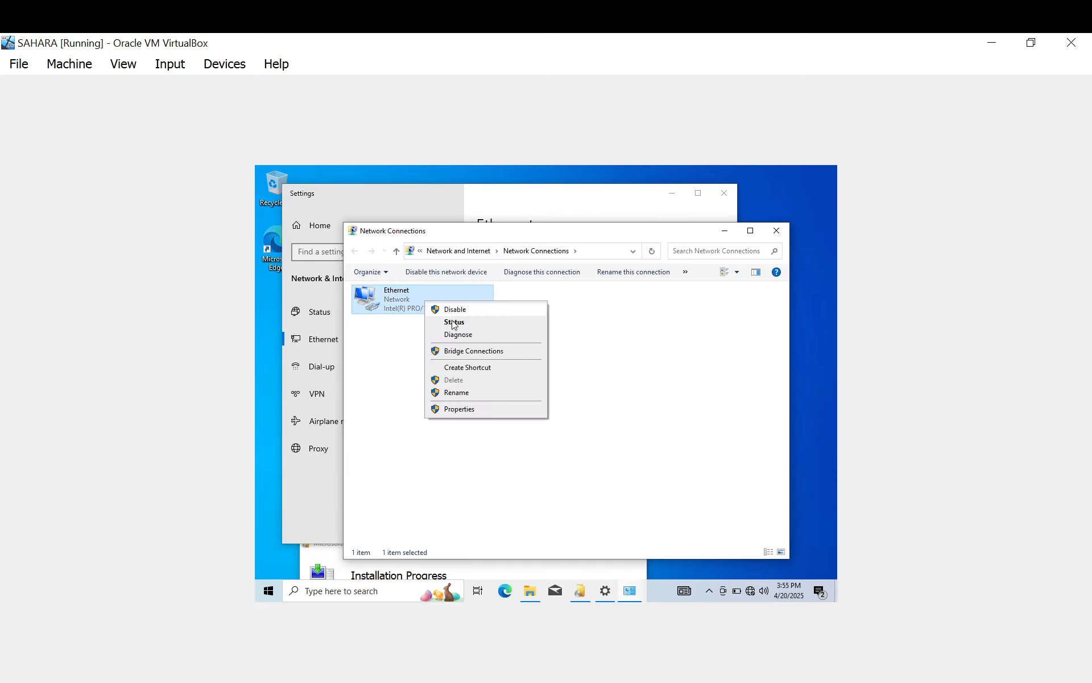
{"action": "left_click", "coordinate": [492, 410]}
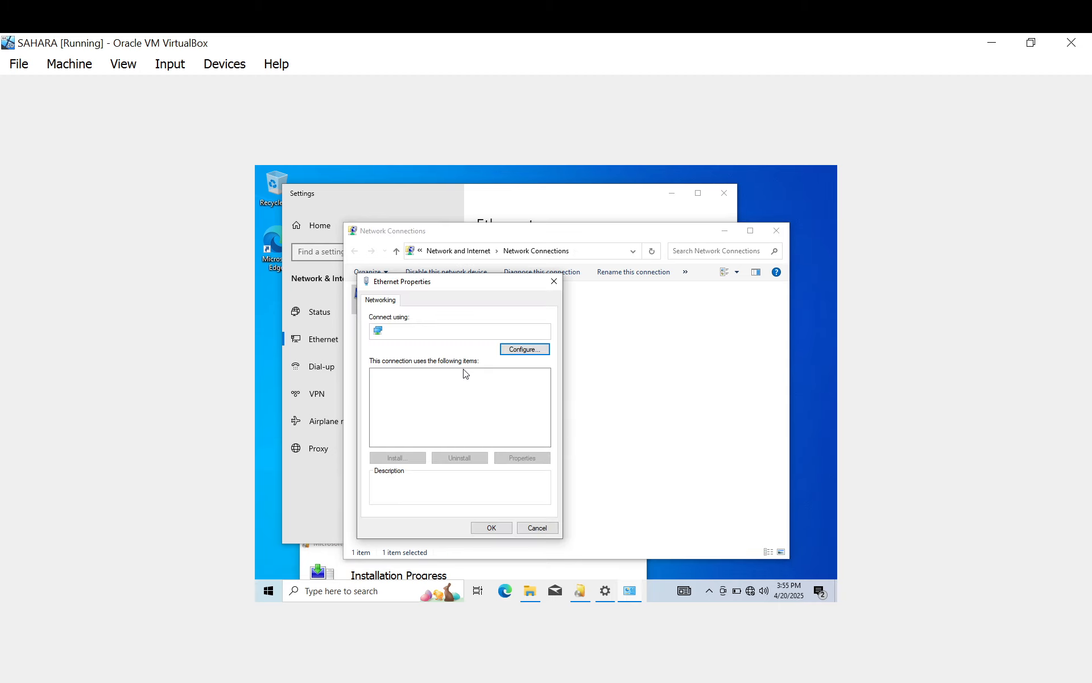
{"action": "double_click", "coordinate": [463, 404]}
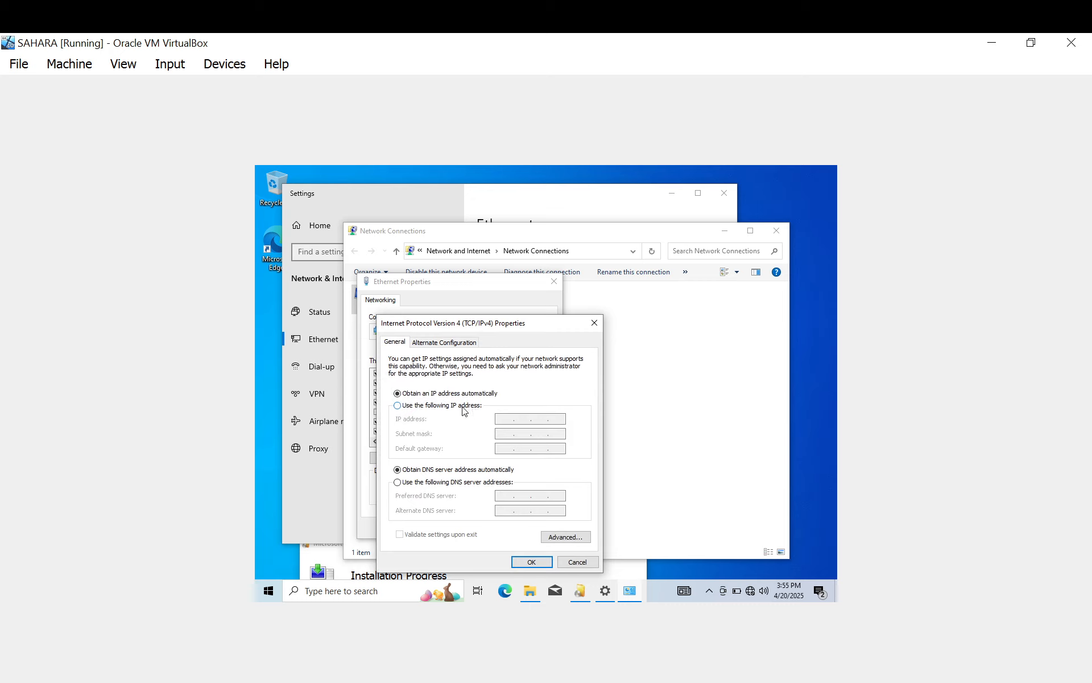
- Assign the Ethernet adapter a static IP address beginning with 192.168 and a subnet mask, apply it and close the network windows
{"action": "left_click", "coordinate": [463, 406]}
{"action": "type", "text": "1"}
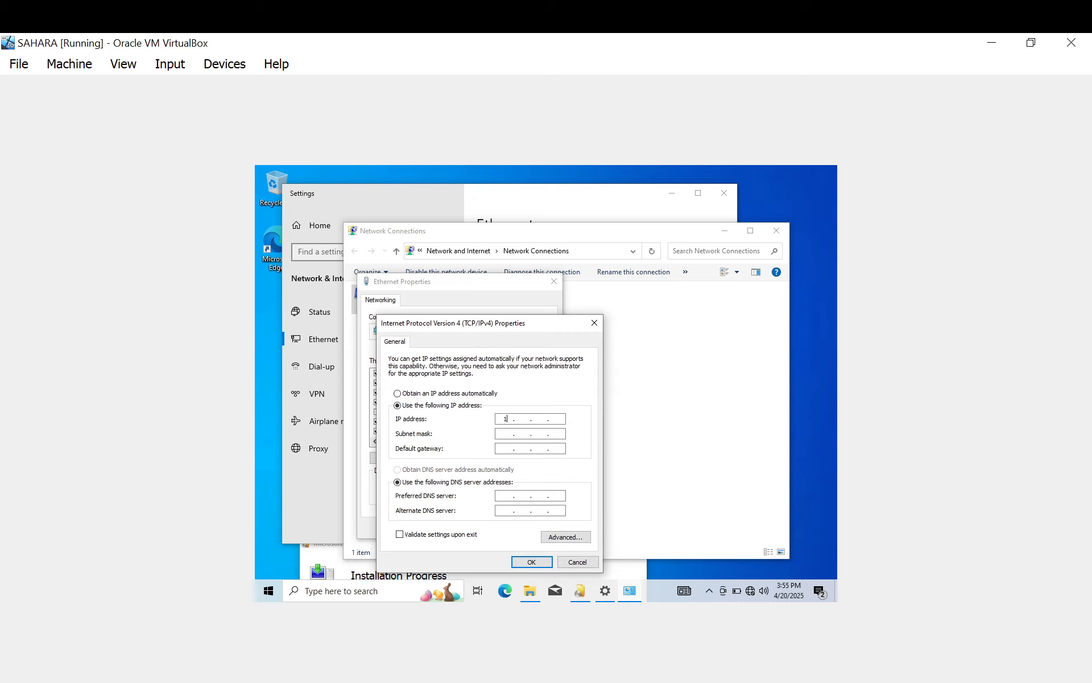
{"action": "type", "text": "92 . 168 . 20"}
{"action": "type", "text": "0"}
{"action": "left_click", "coordinate": [503, 435]}
{"action": "left_click", "coordinate": [531, 562]}
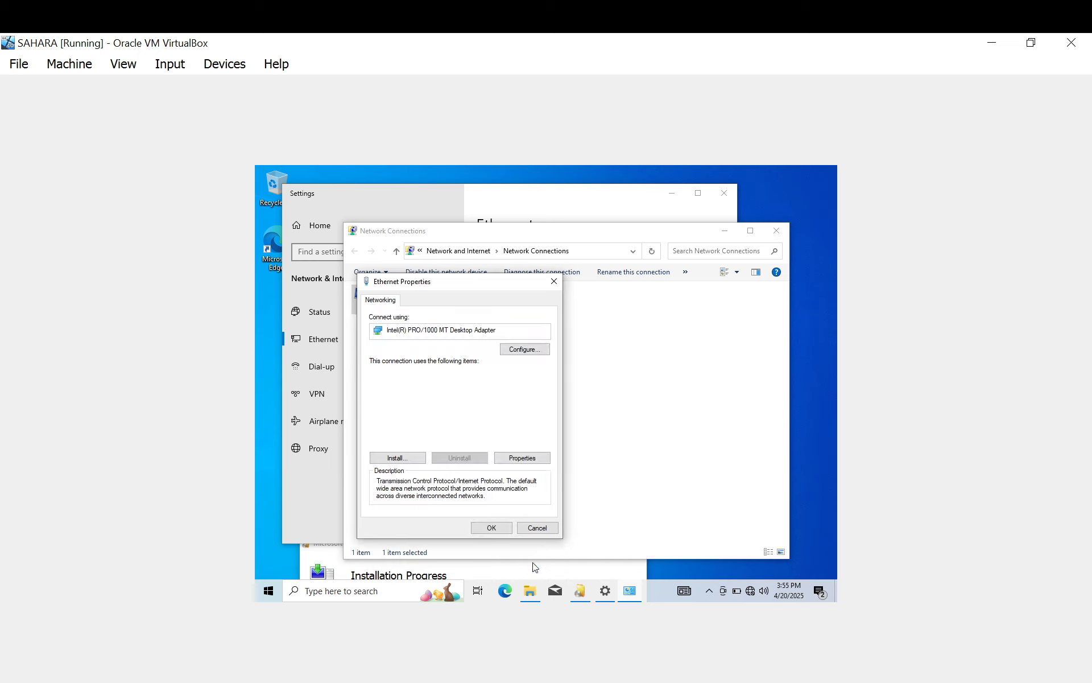
{"action": "left_click", "coordinate": [505, 531]}
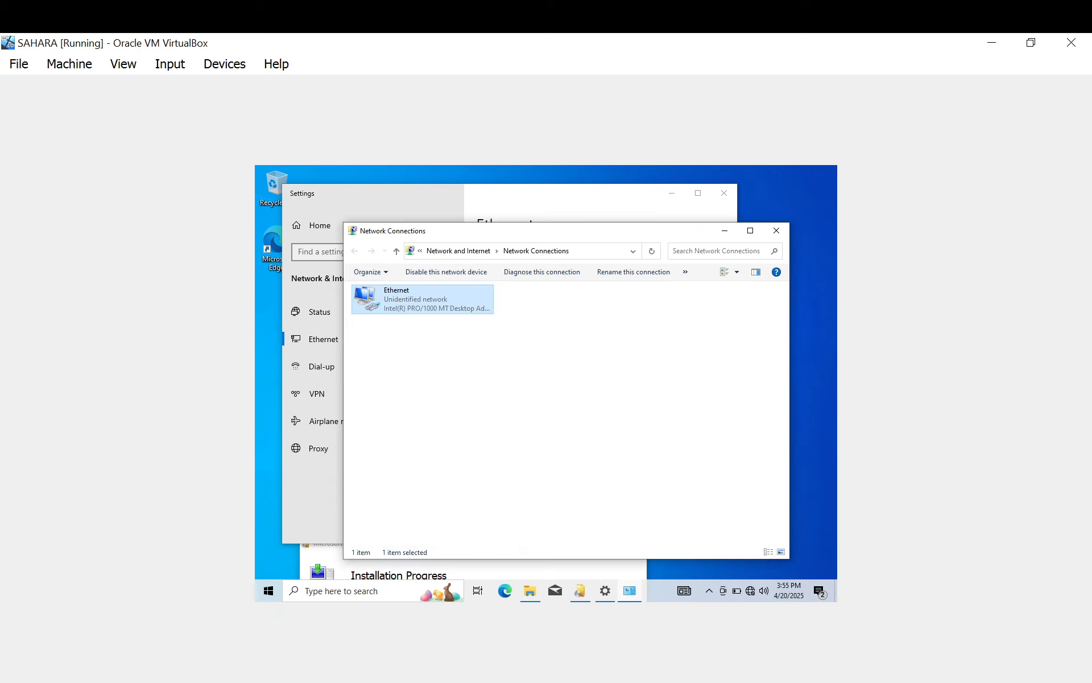
{"action": "left_click", "coordinate": [777, 230]}
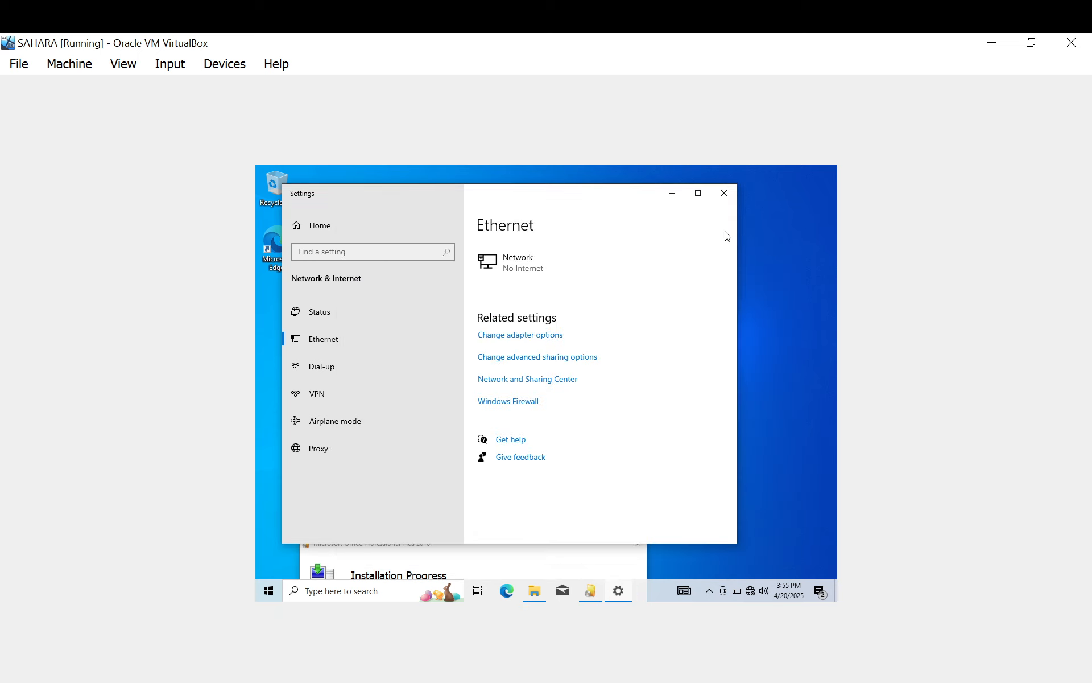
{"action": "left_click", "coordinate": [724, 193]}
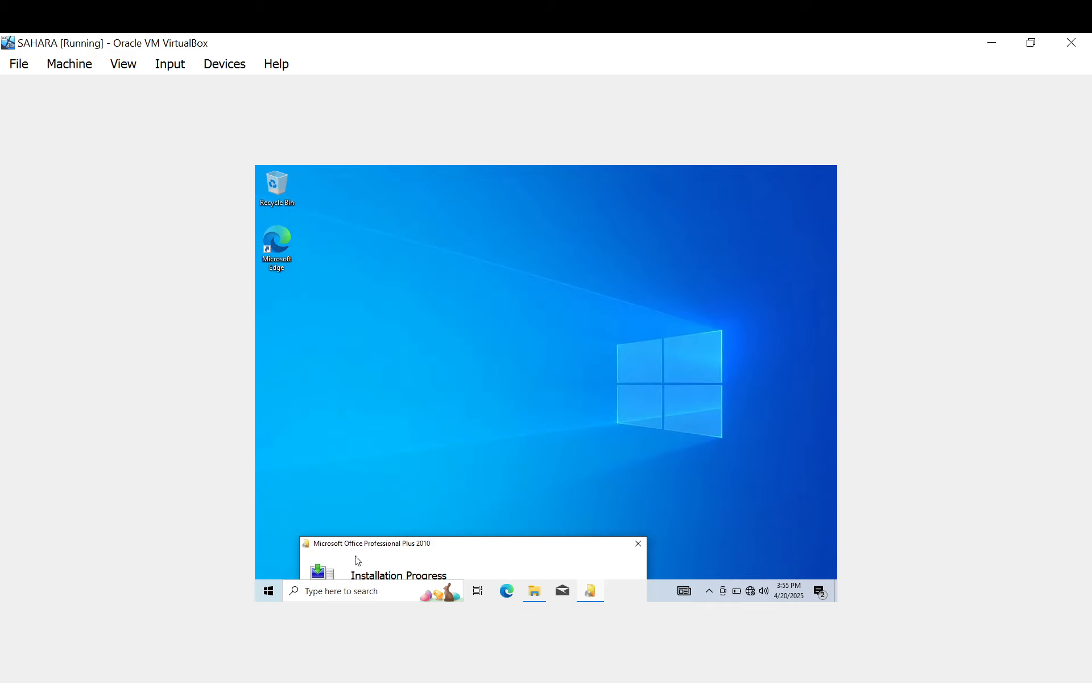
- Turn off Real-time protection in SAHARA's Virus & threat protection settings, allow the change, close Windows Security and dismiss its notification
{"action": "left_click", "coordinate": [340, 591]}
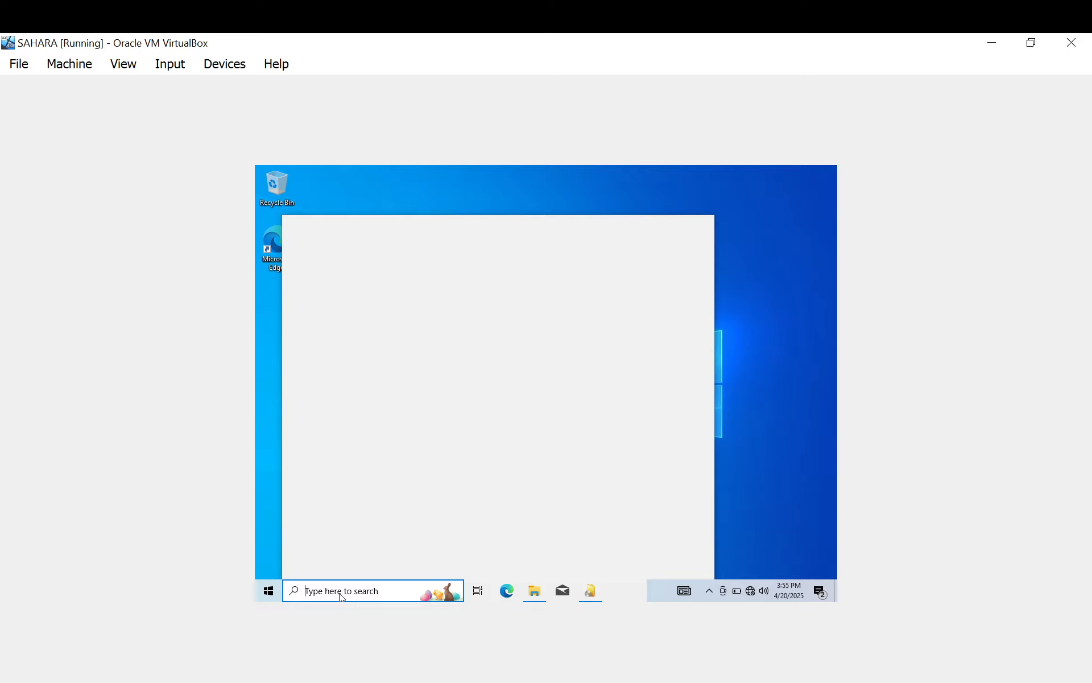
{"action": "type", "text": "de"}
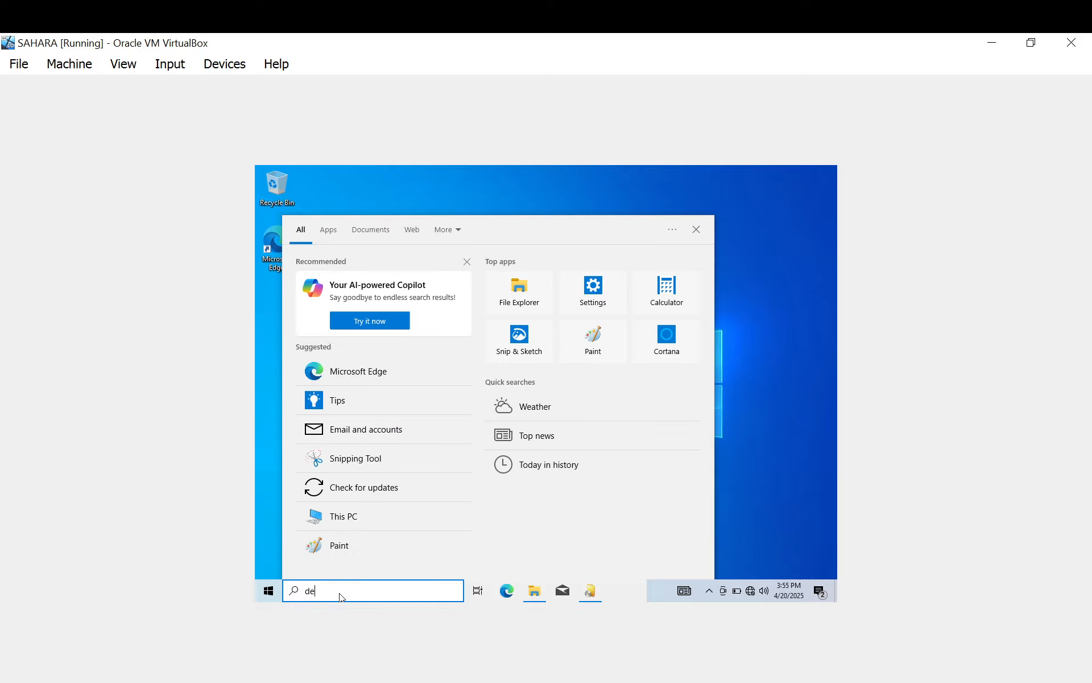
{"action": "type", "text": "fen"}
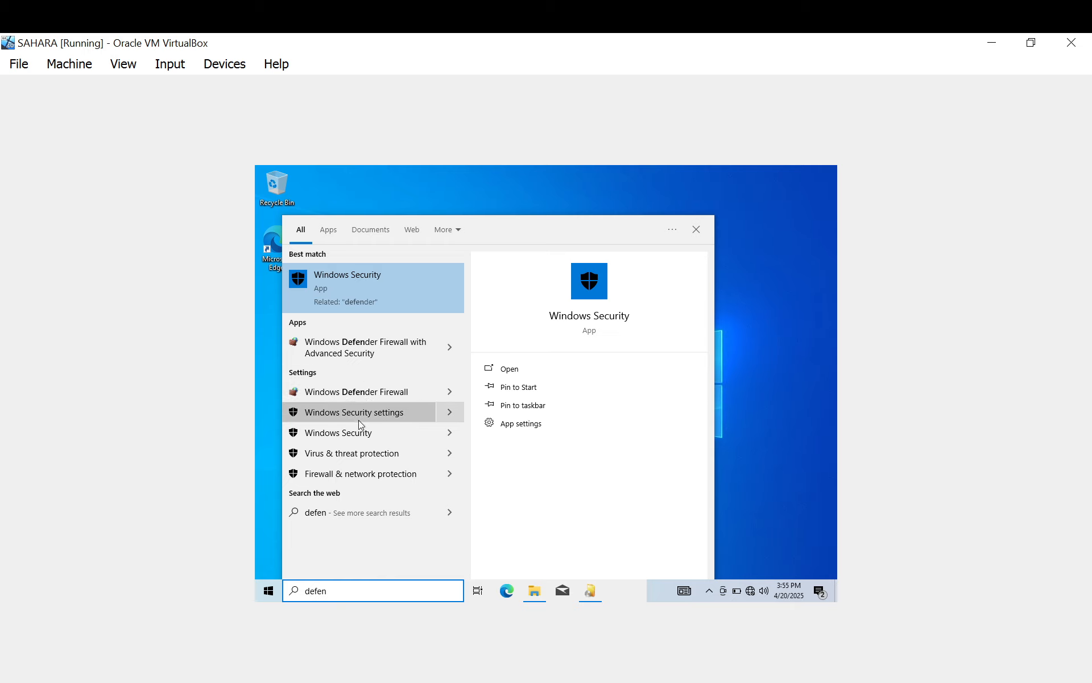
{"action": "left_click", "coordinate": [373, 453]}
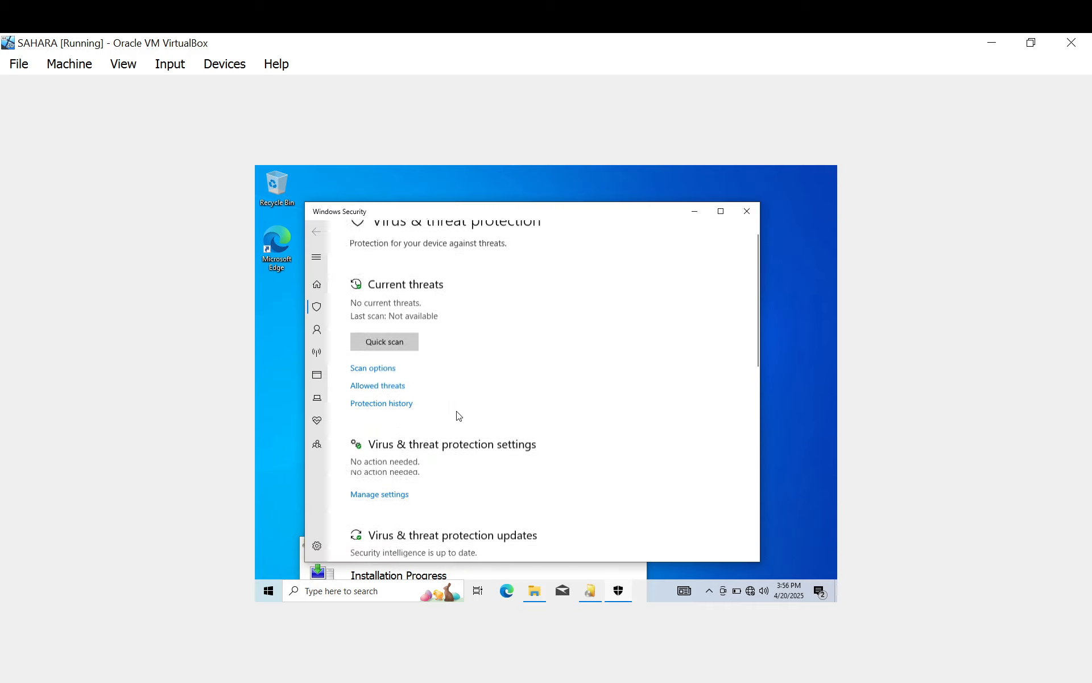
{"action": "left_click", "coordinate": [391, 455]}
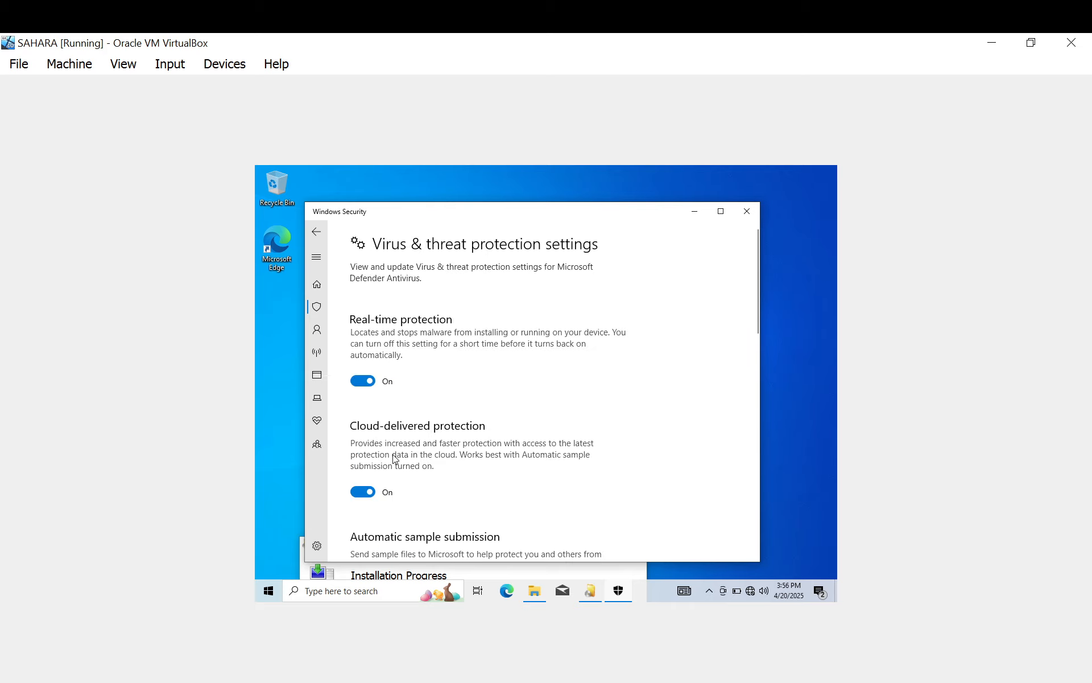
{"action": "left_click", "coordinate": [363, 381]}
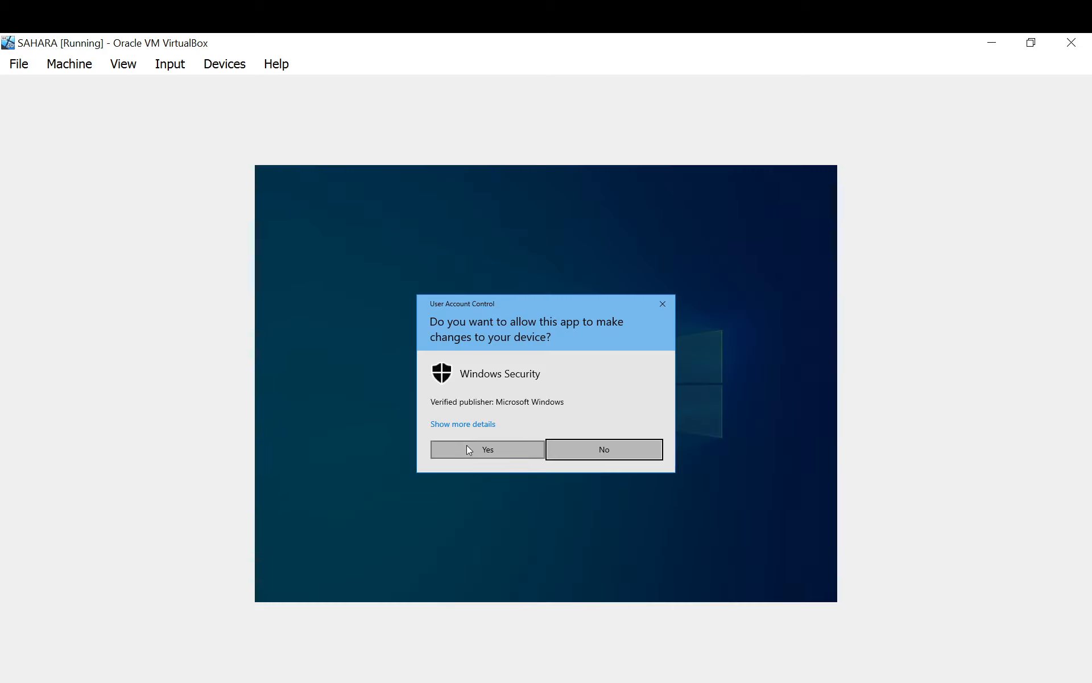
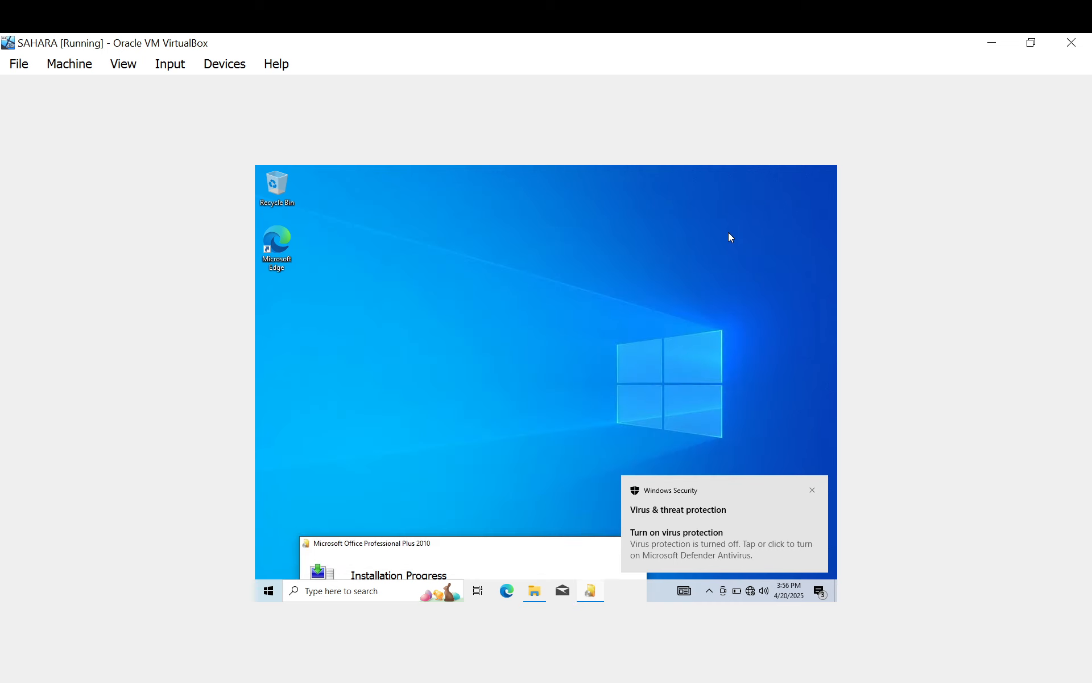
{"action": "left_click", "coordinate": [812, 489]}
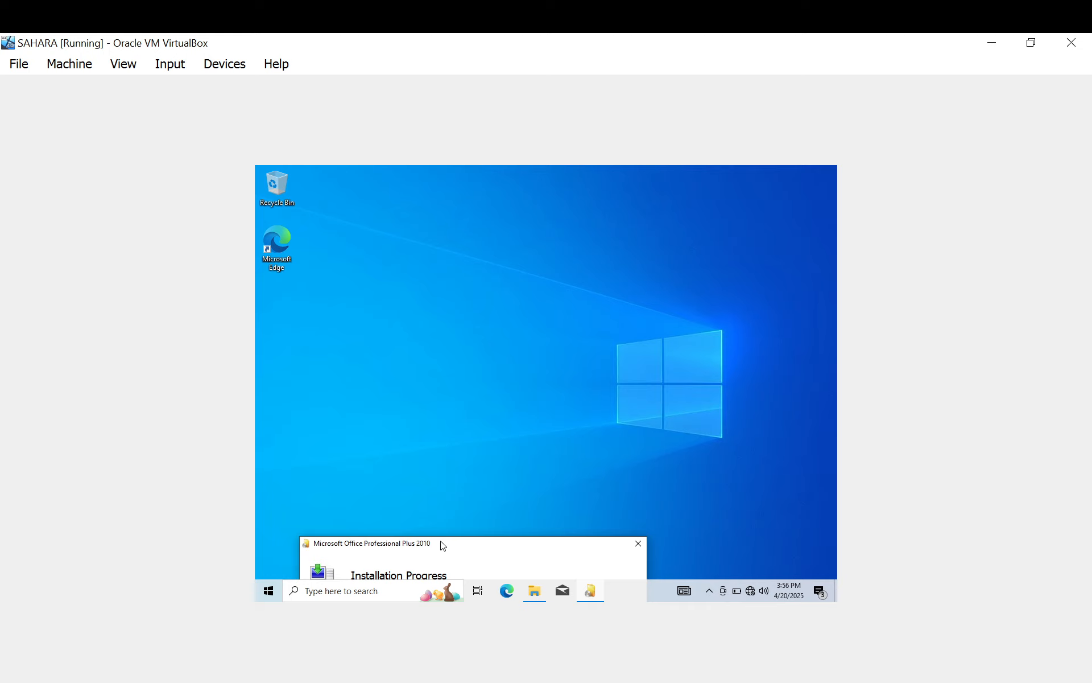
- Move the Office installer window out of the way and run ipconfig in a Command Prompt on SAHARA
{"action": "left_click_drag", "start_coordinate": [443, 545], "coordinate": [439, 572]}
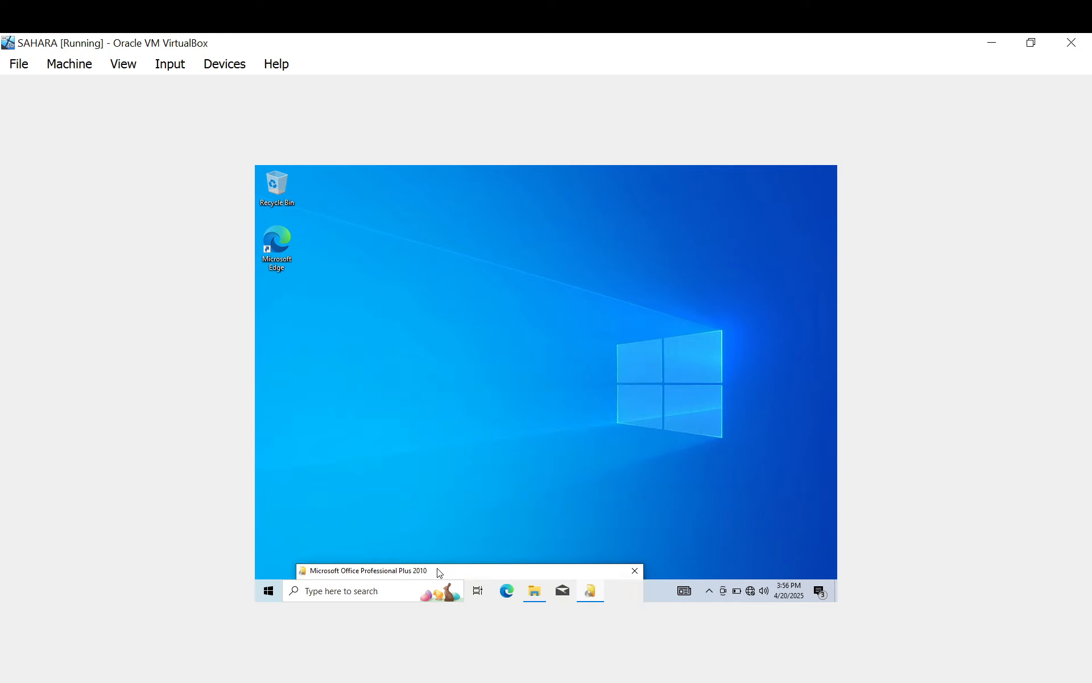
{"action": "left_click", "coordinate": [378, 589]}
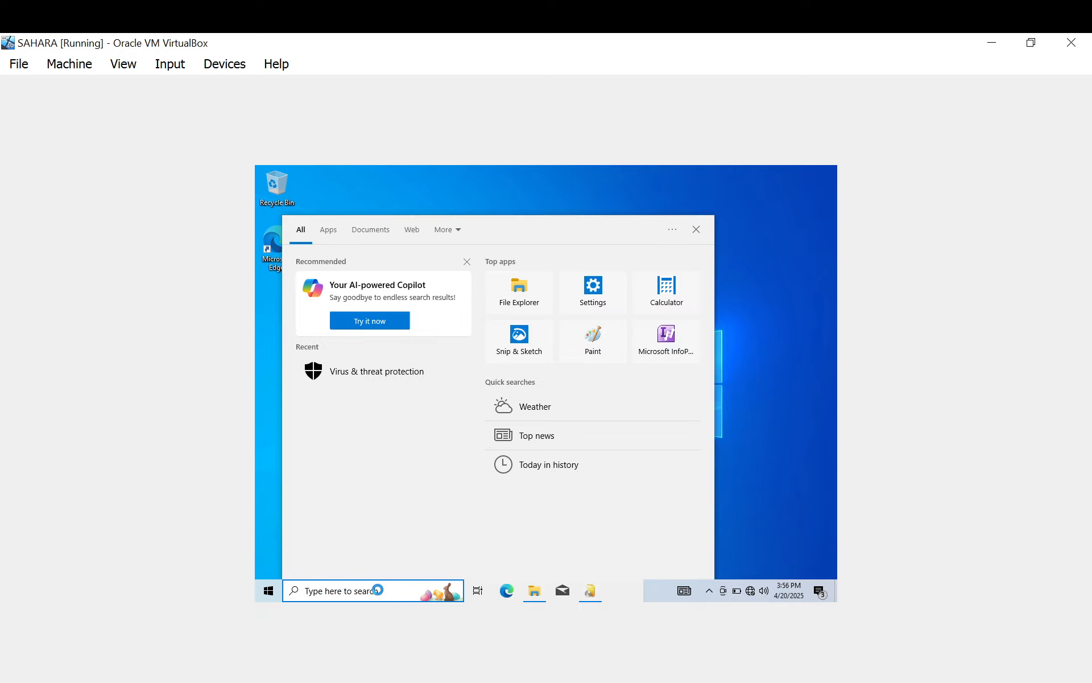
{"action": "type", "text": "cmd"}
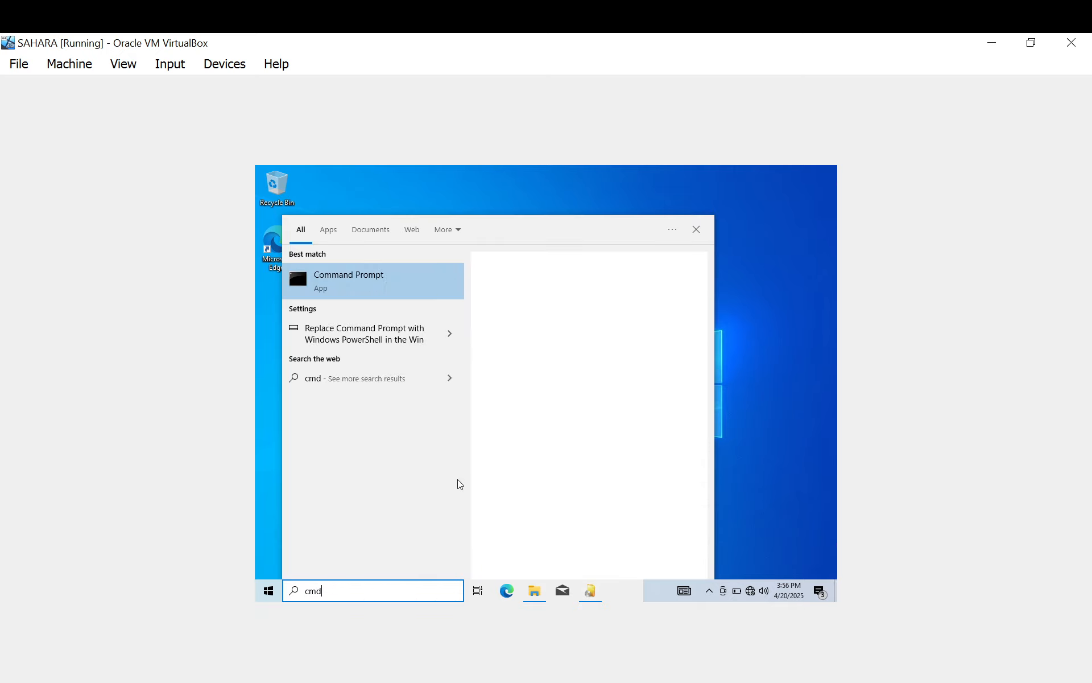
{"action": "left_click", "coordinate": [378, 280]}
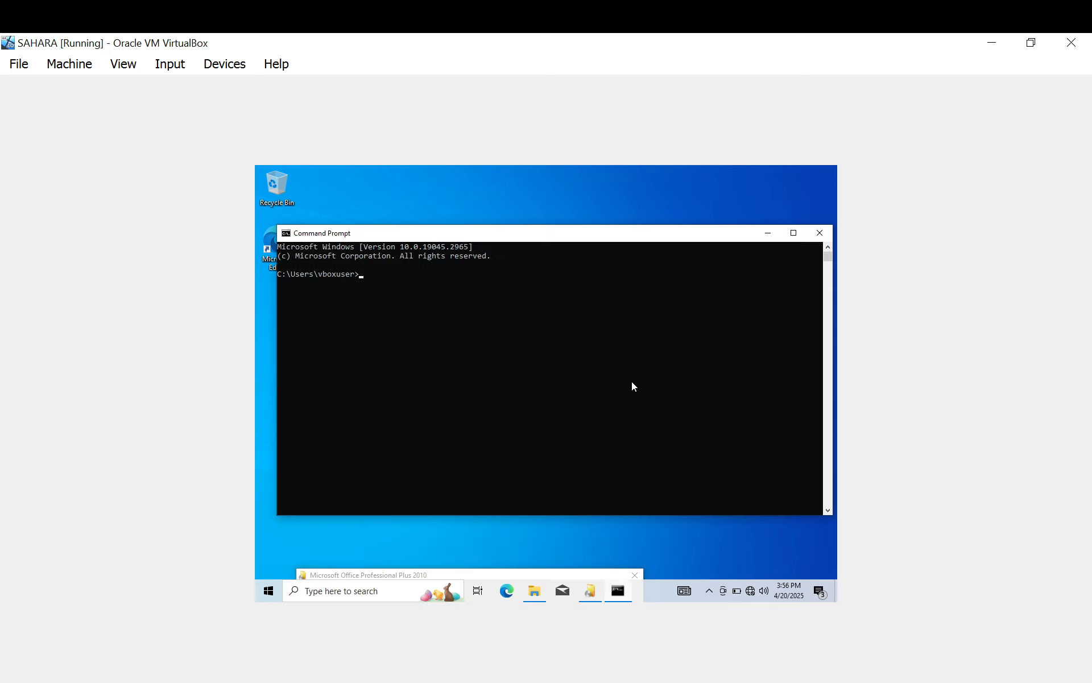
{"action": "type", "text": "ipconfig"}
{"action": "key", "text": "Return"}
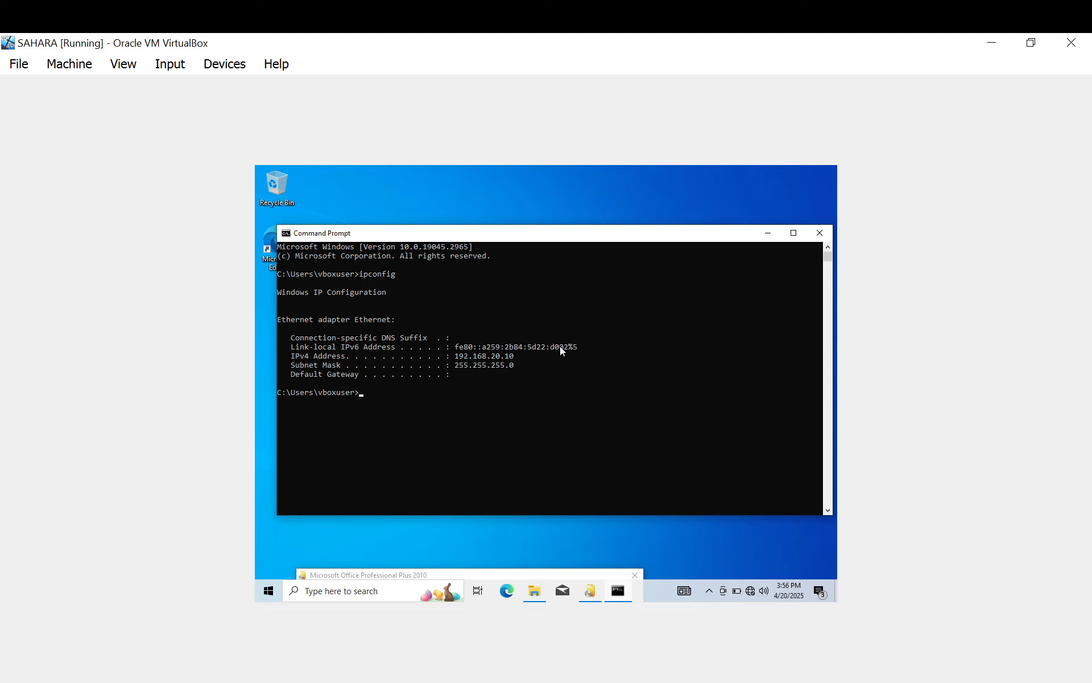
- Ping 192.168.20.10 and 192.168.20.1 from SAHARA's Command Prompt
{"action": "type", "text": "ping 192.168.20.10"}
{"action": "key", "text": "Return"}
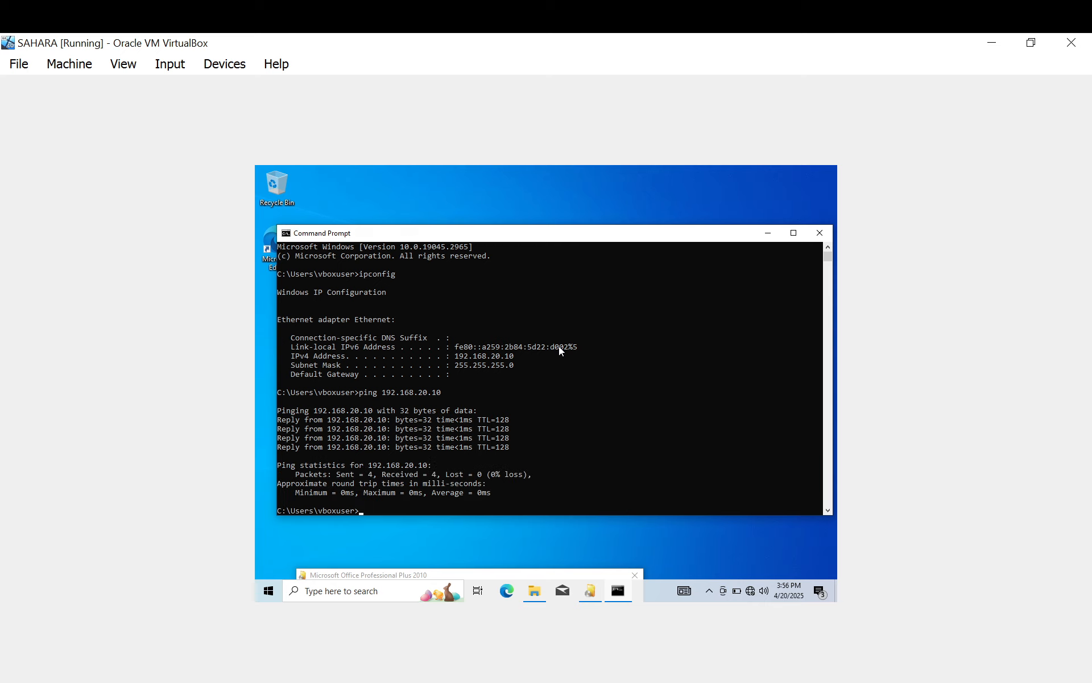
{"action": "type", "text": "ping"}
{"action": "type", "text": "192.168.20.1"}
{"action": "key", "text": "Return"}
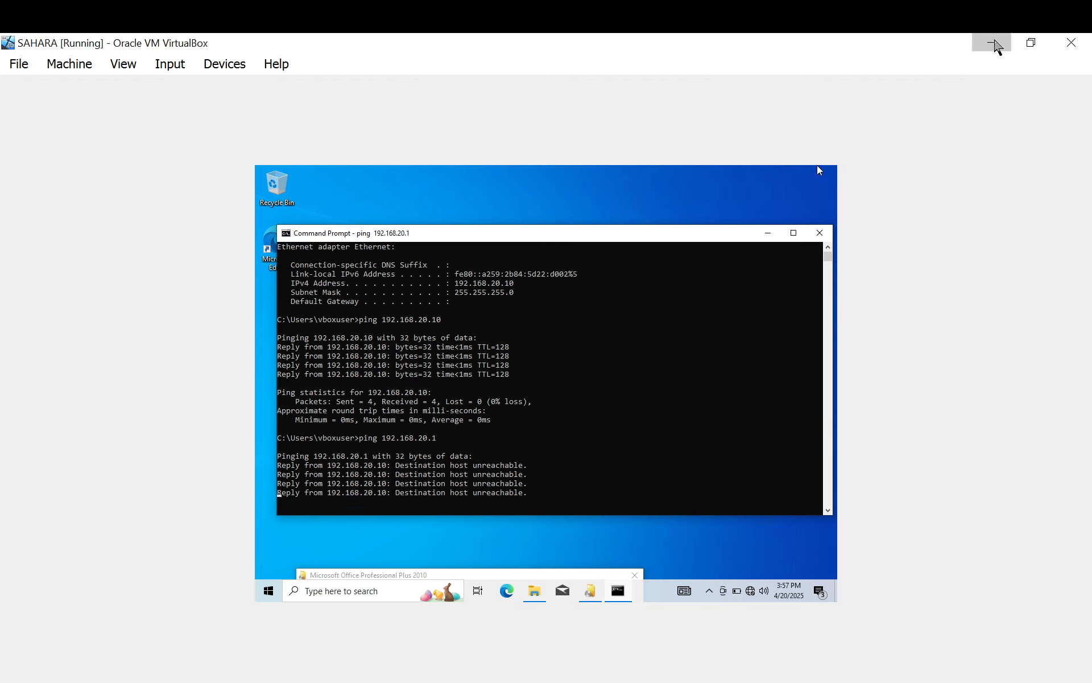
- Switch to the PC A virtual machine, check the firewall status of its domain, private and public networks, and close the settings windows
{"action": "left_click", "coordinate": [993, 42]}
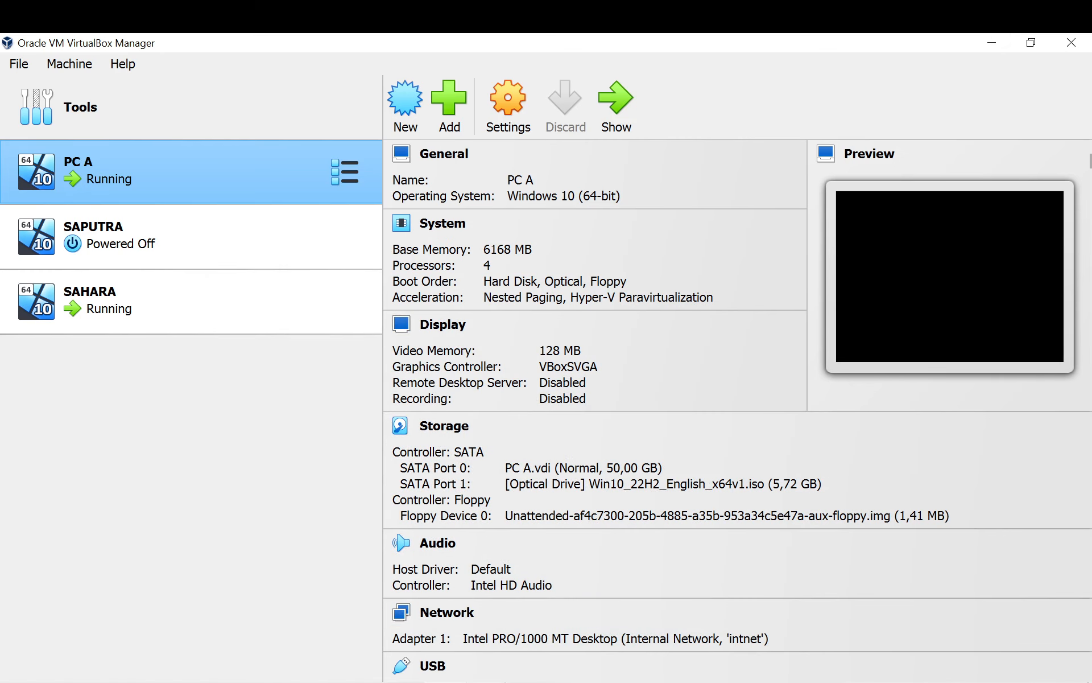
{"action": "mouse_move", "coordinate": [488, 680]}
{"action": "left_click", "coordinate": [392, 598]}
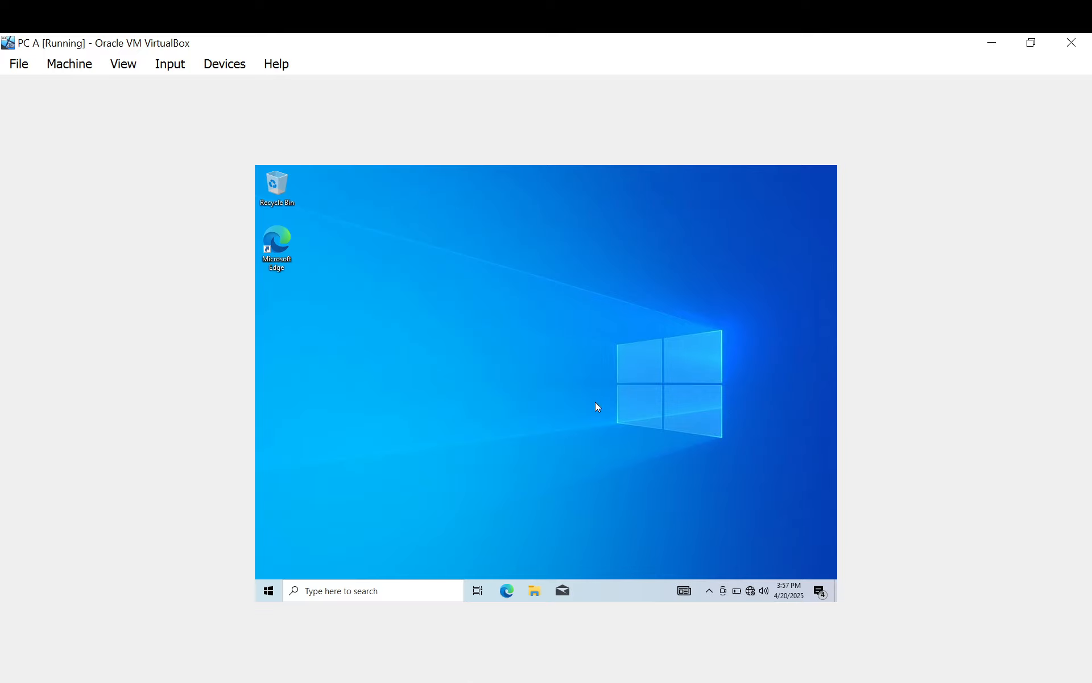
{"action": "right_click", "coordinate": [749, 591]}
{"action": "left_click", "coordinate": [746, 581]}
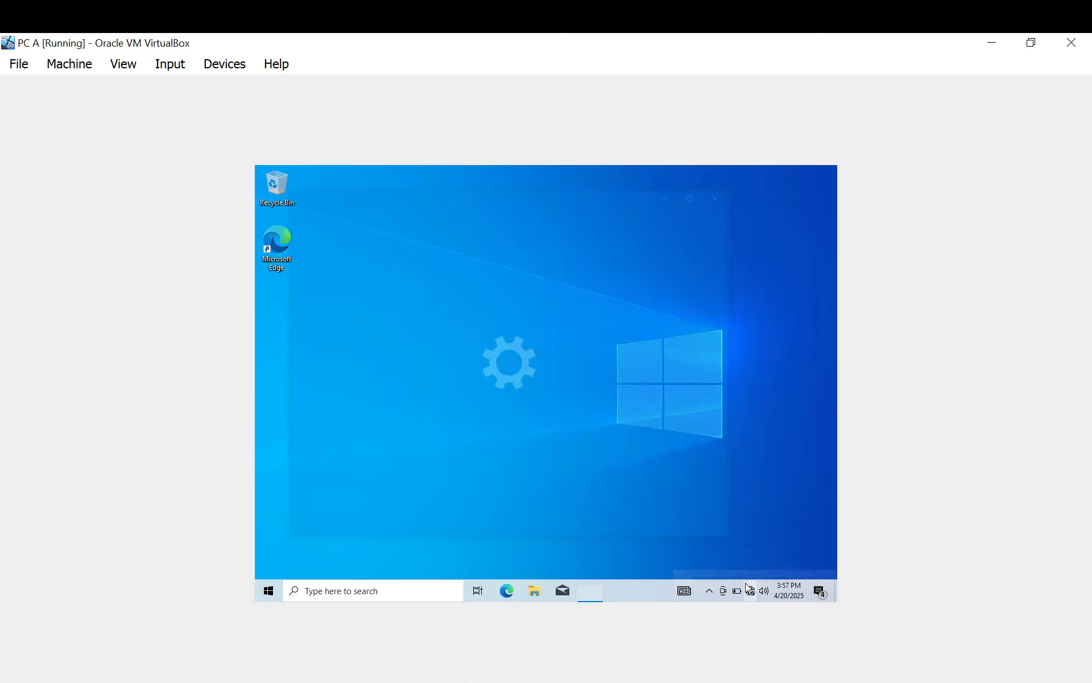
{"action": "scroll", "coordinate": [554, 455], "scroll_direction": "down", "scroll_amount": 4}
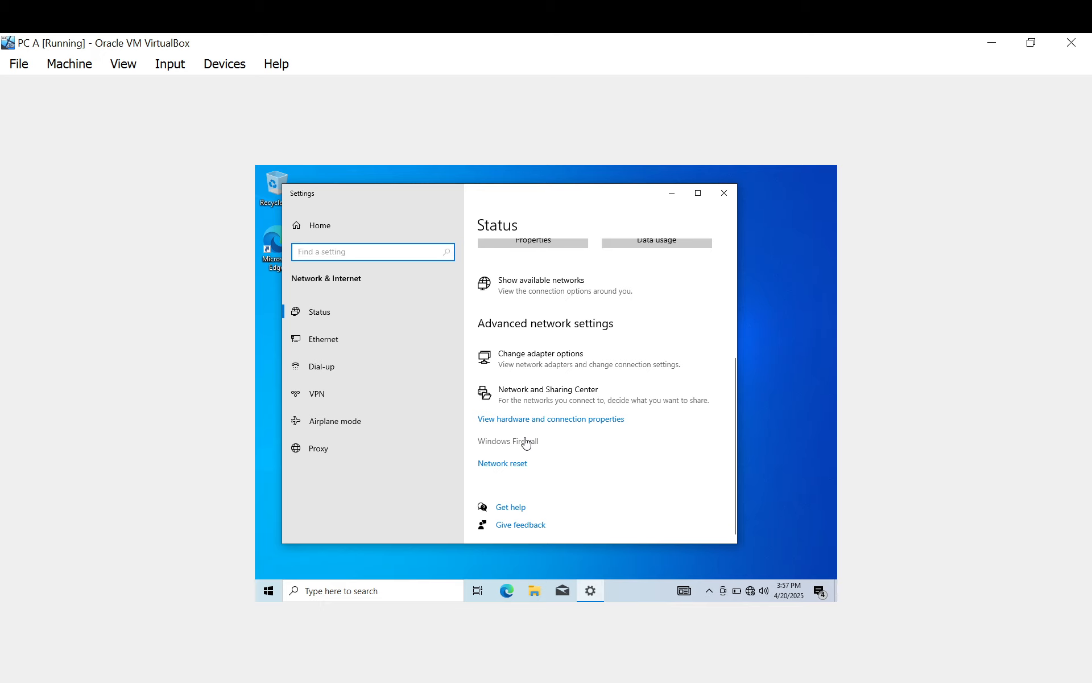
{"action": "left_click", "coordinate": [526, 443]}
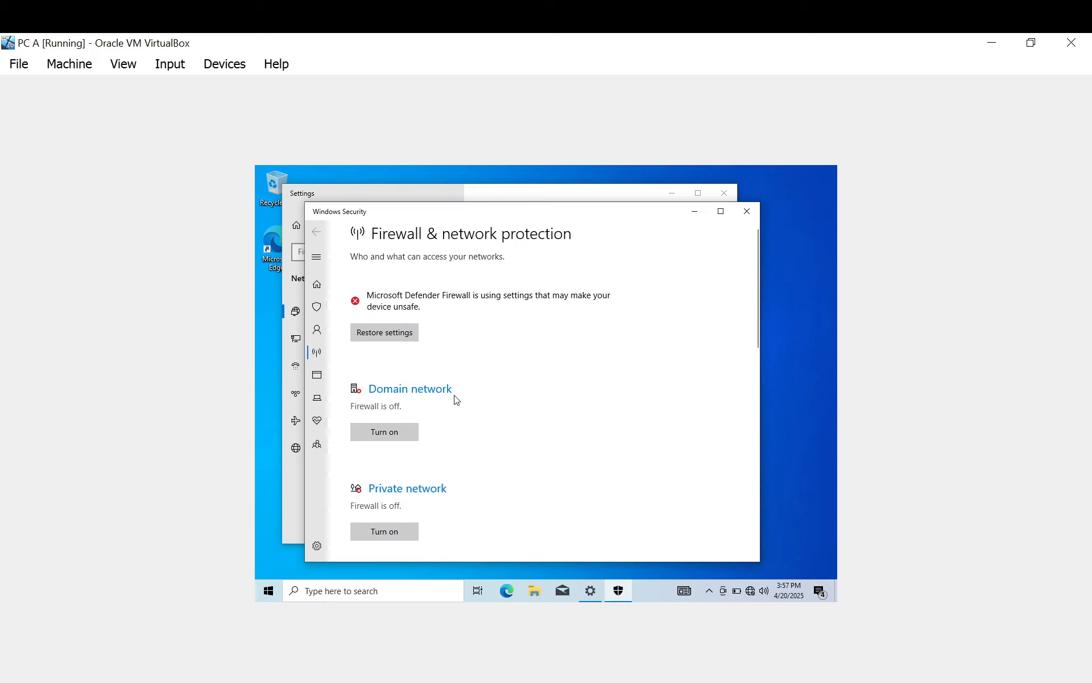
{"action": "scroll", "coordinate": [455, 400], "scroll_direction": "down", "scroll_amount": 3}
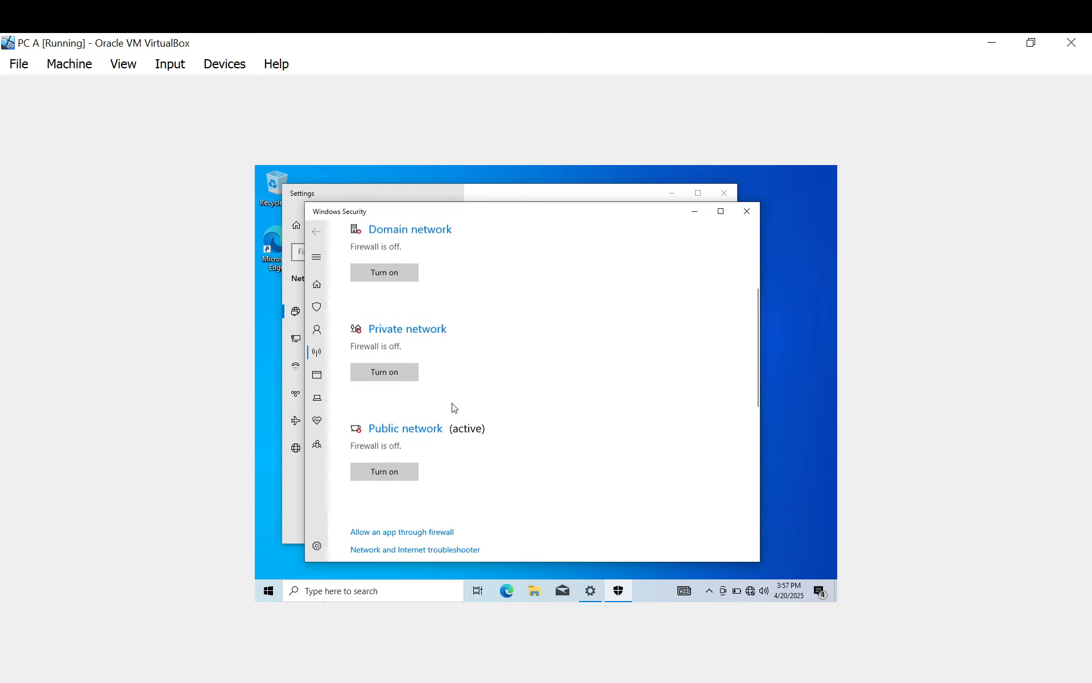
{"action": "scroll", "coordinate": [454, 408], "scroll_direction": "up", "scroll_amount": 3}
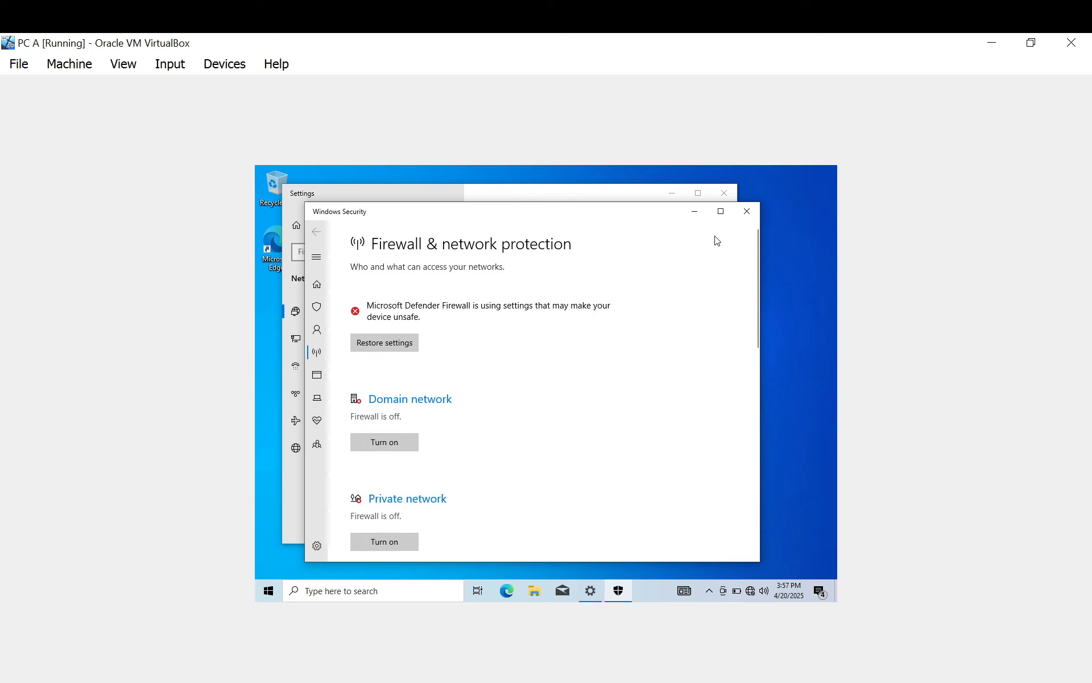
{"action": "left_click", "coordinate": [747, 211]}
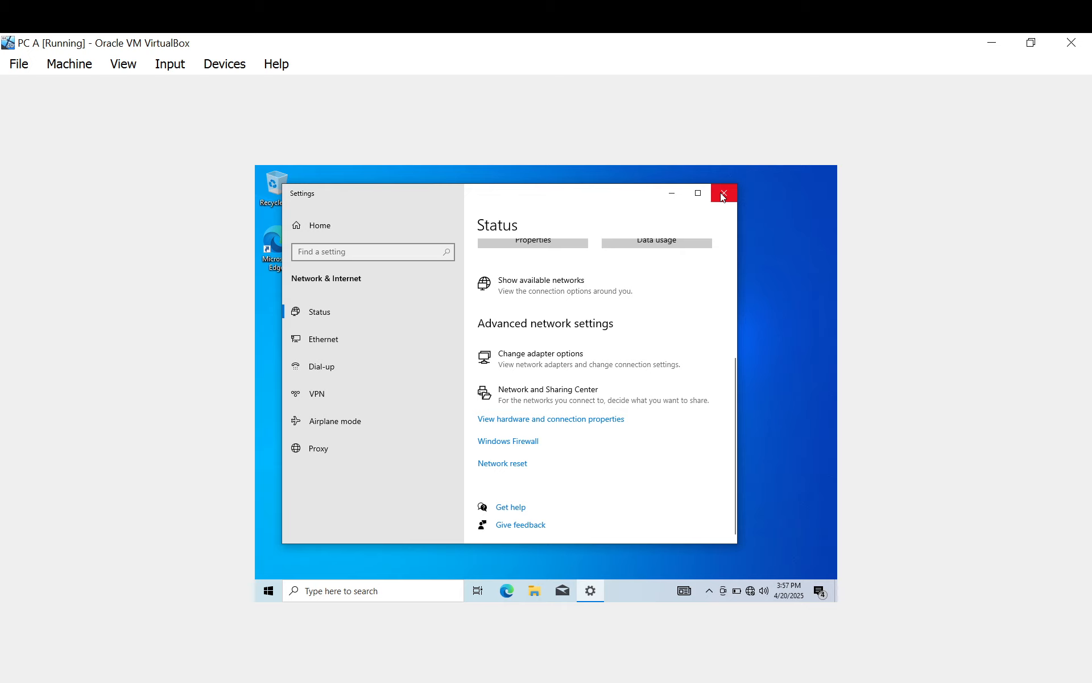
{"action": "left_click", "coordinate": [720, 192]}
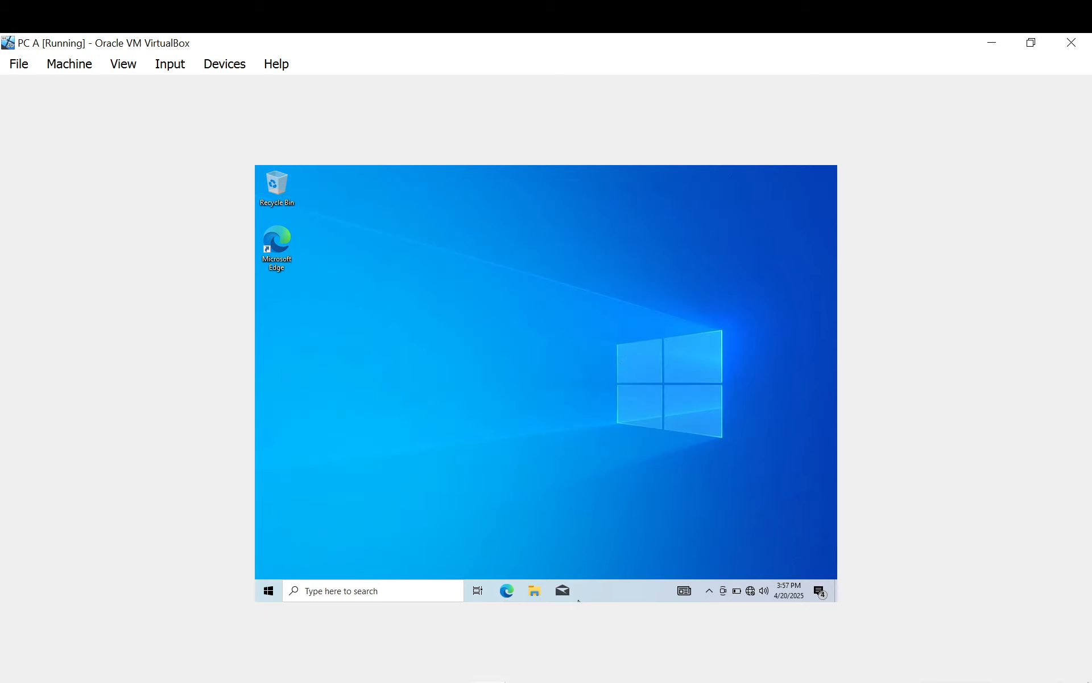
- Return to VirtualBox Manager and open the network settings of the SAHARA virtual machine
{"action": "mouse_move", "coordinate": [488, 680]}
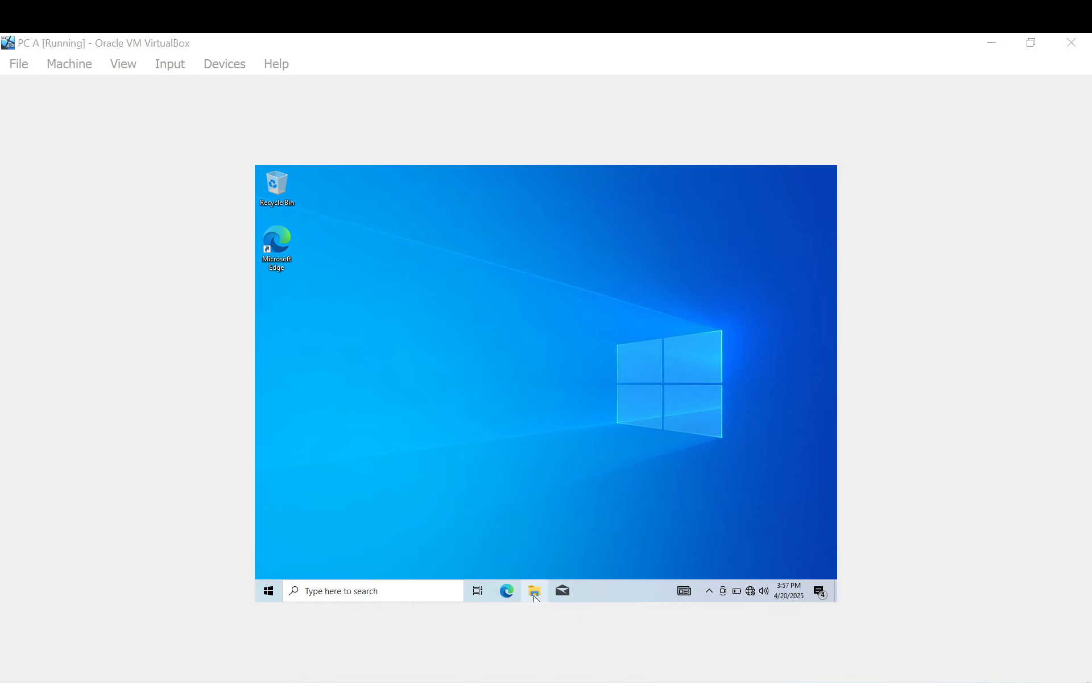
{"action": "left_click", "coordinate": [476, 681]}
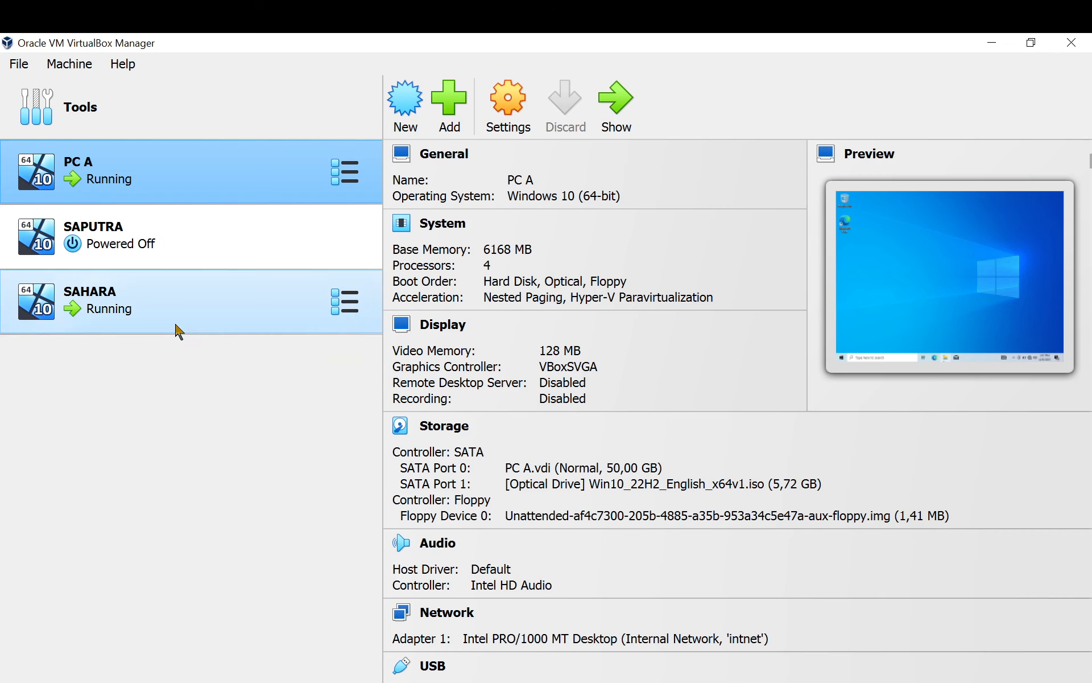
{"action": "left_click", "coordinate": [164, 309]}
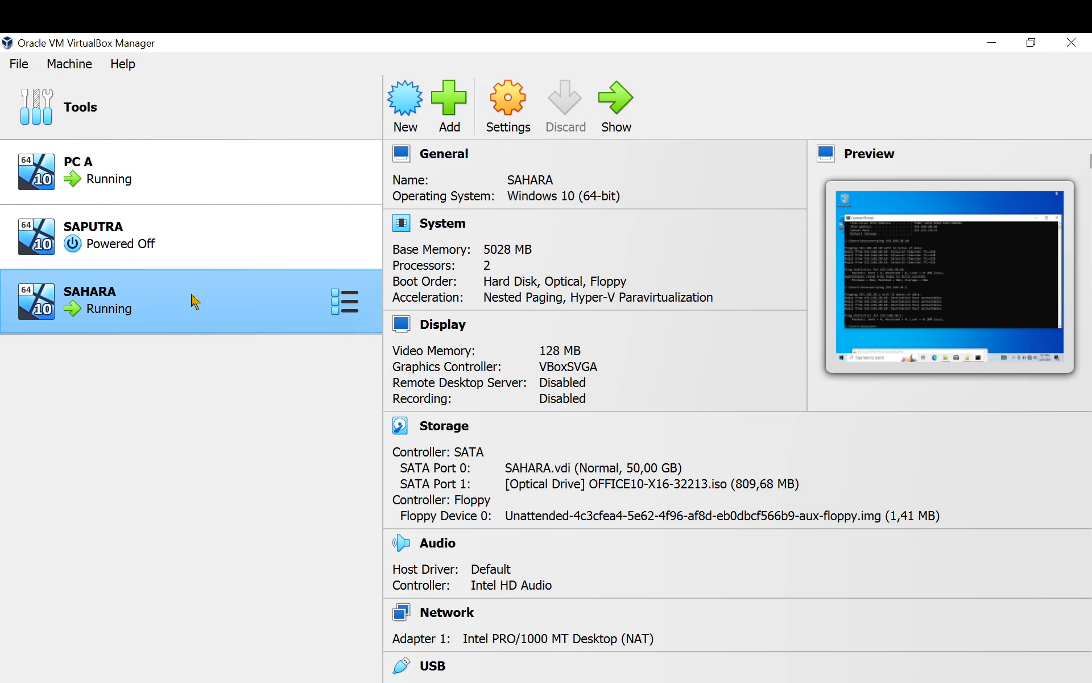
{"action": "left_click", "coordinate": [528, 120]}
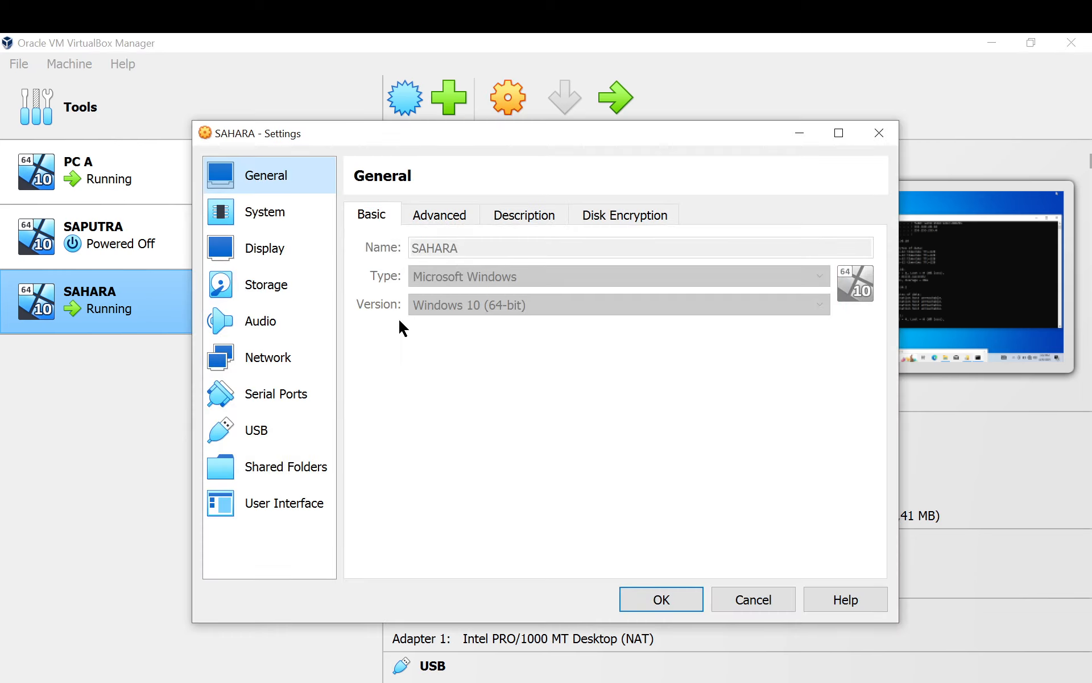
{"action": "left_click", "coordinate": [286, 366]}
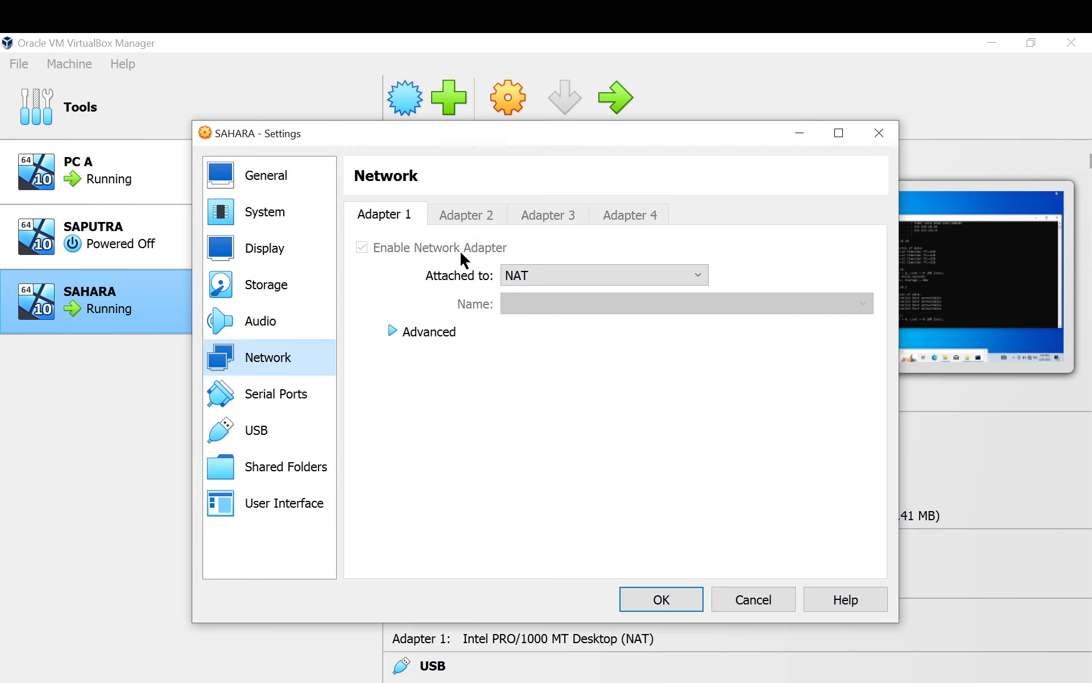
- Attach SAHARA's Adapter 1 to the Internal Network named intnet and apply the settings
{"action": "left_click", "coordinate": [533, 275]}
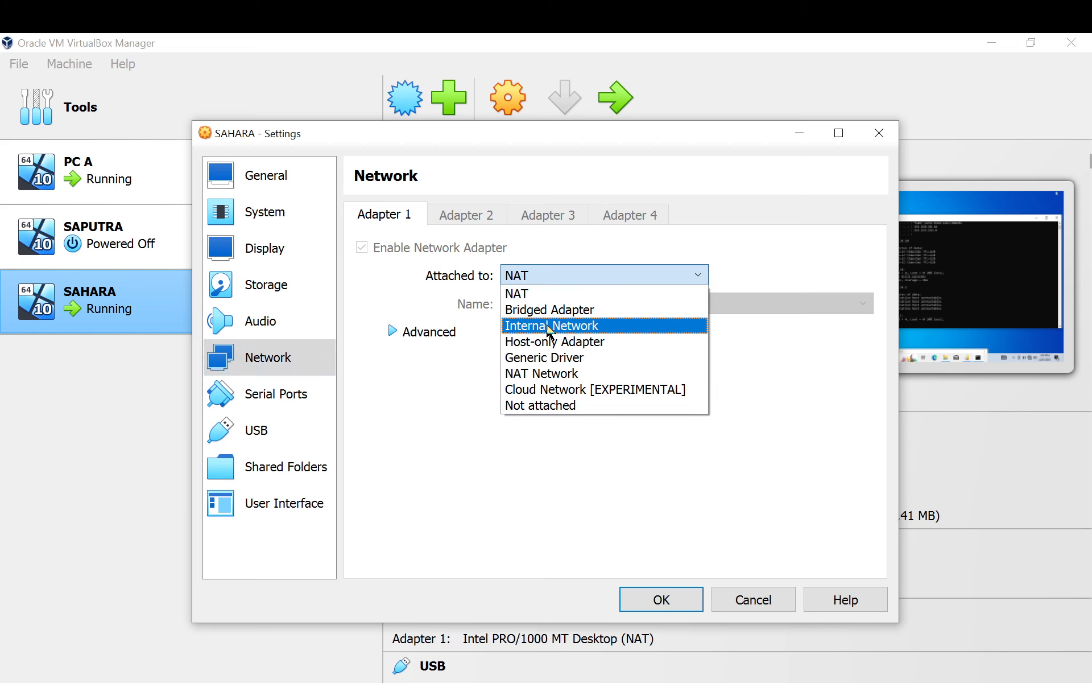
{"action": "left_click", "coordinate": [549, 329]}
{"action": "left_click", "coordinate": [407, 335]}
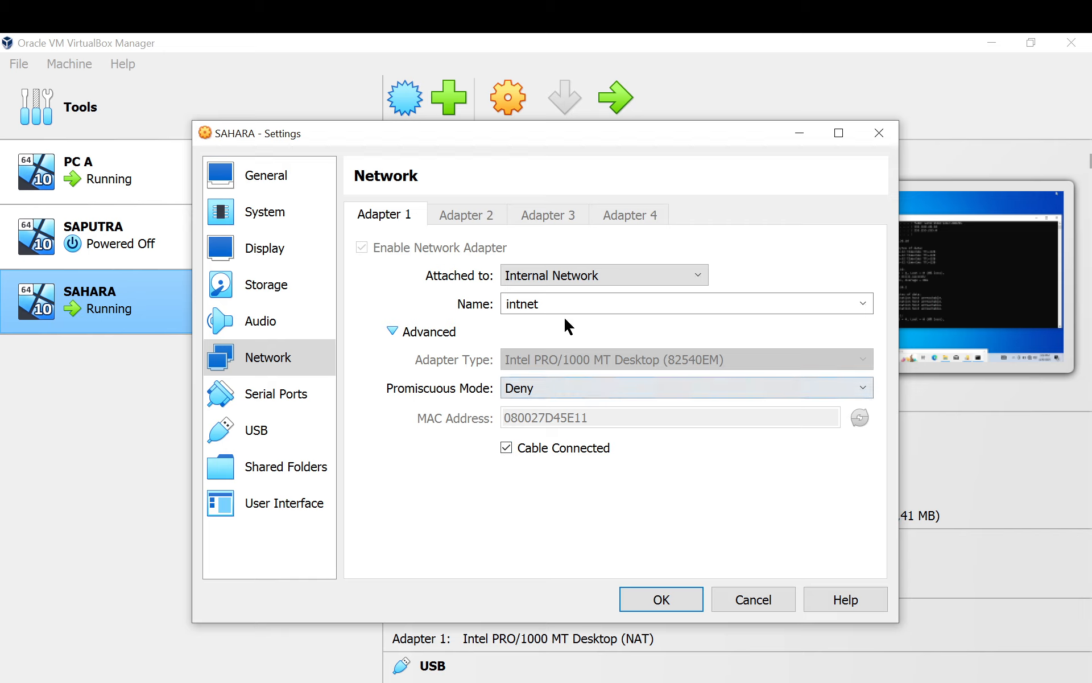
{"action": "left_click", "coordinate": [863, 305]}
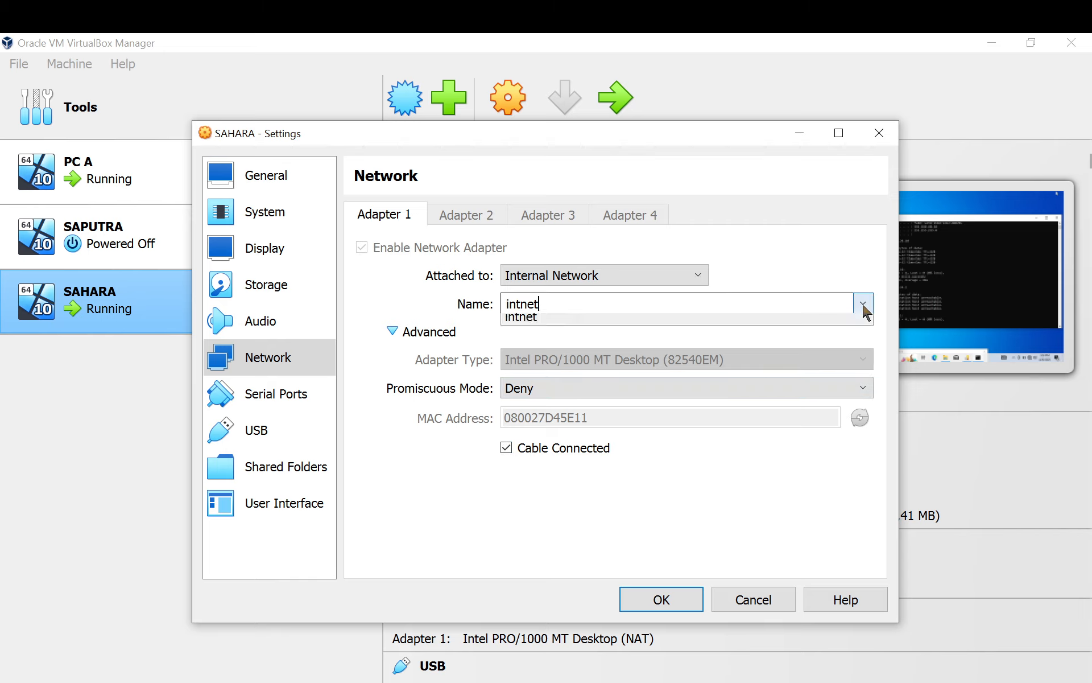
{"action": "left_click", "coordinate": [827, 318]}
{"action": "left_click", "coordinate": [694, 598]}
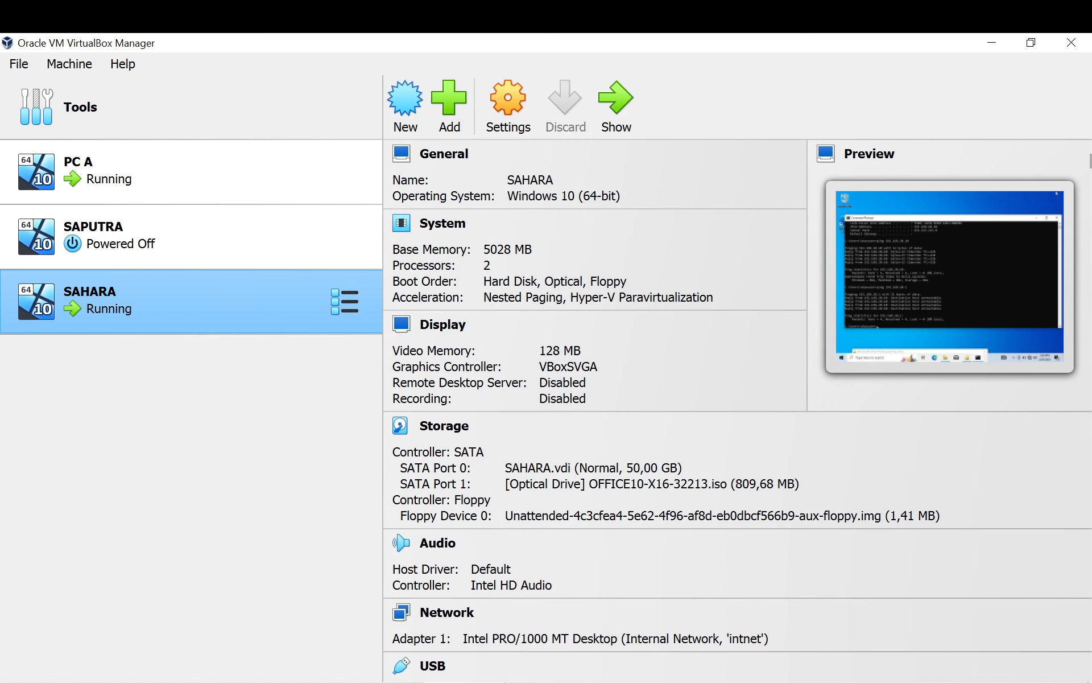
- Switch back to the SAHARA virtual machine and ping 192.169.20.1 from its Command Prompt
{"action": "mouse_move", "coordinate": [490, 680]}
{"action": "left_click", "coordinate": [579, 648]}
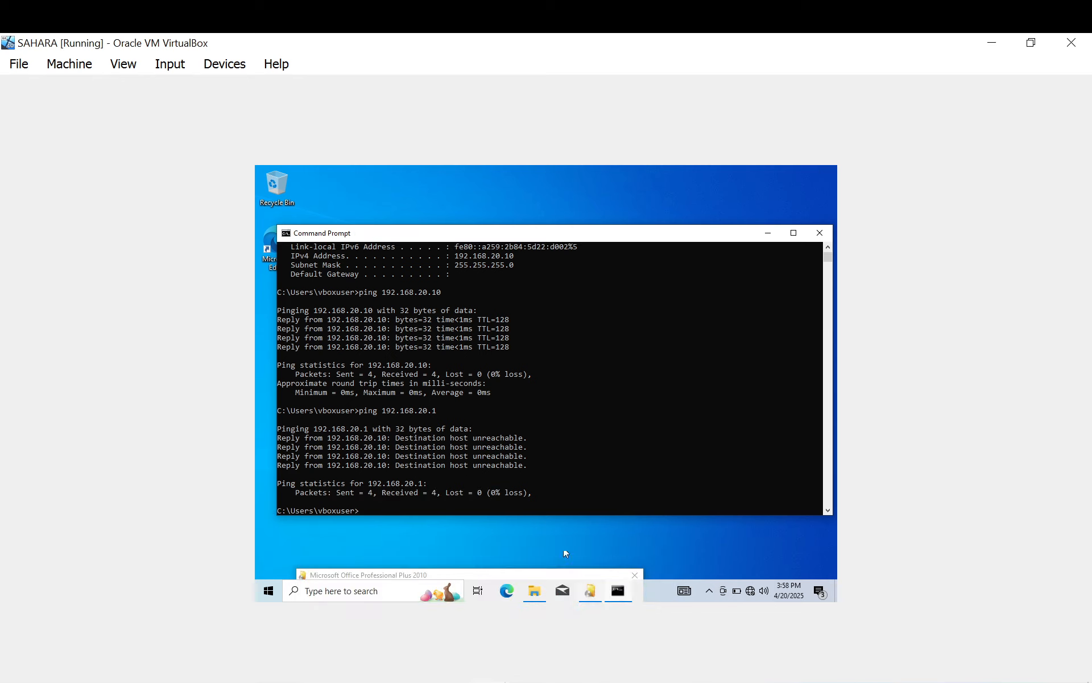
{"action": "type", "text": "ping 192.169.20.1"}
{"action": "key", "text": "Return"}
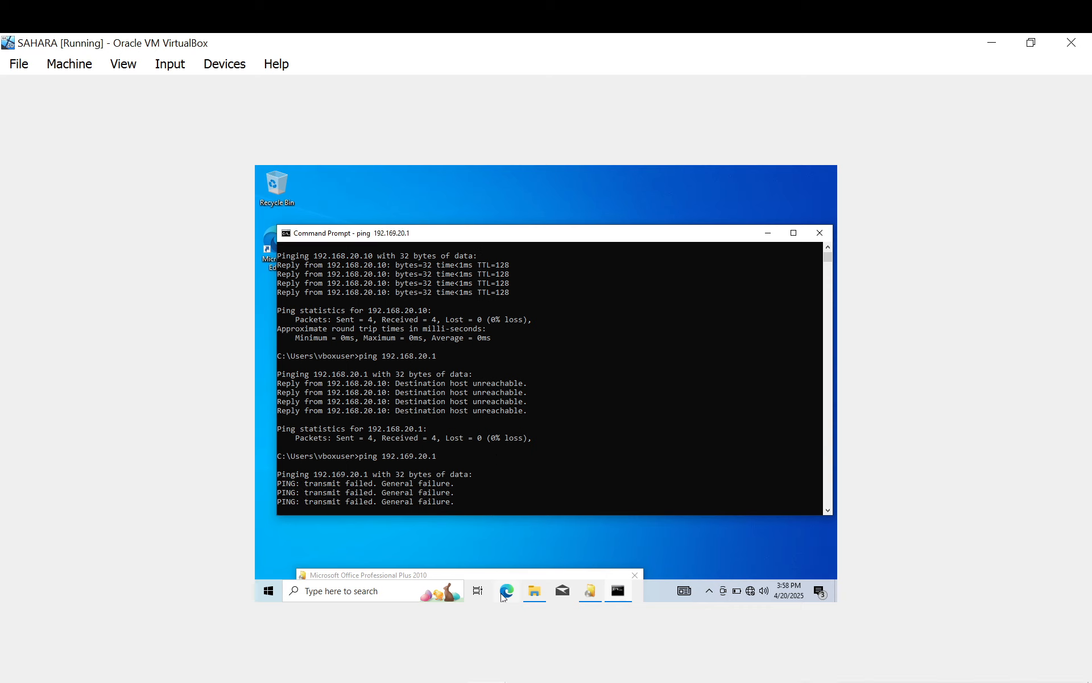
- Switch to the PC A virtual machine and open its Virus & threat protection page
{"action": "mouse_move", "coordinate": [530, 682]}
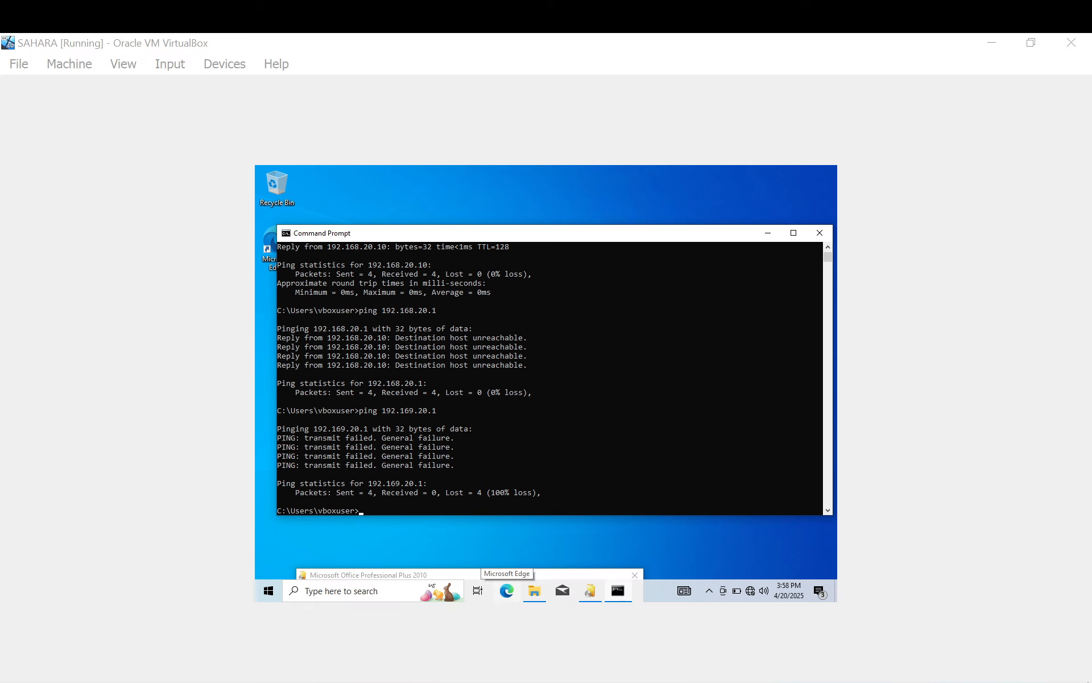
{"action": "left_click", "coordinate": [989, 51]}
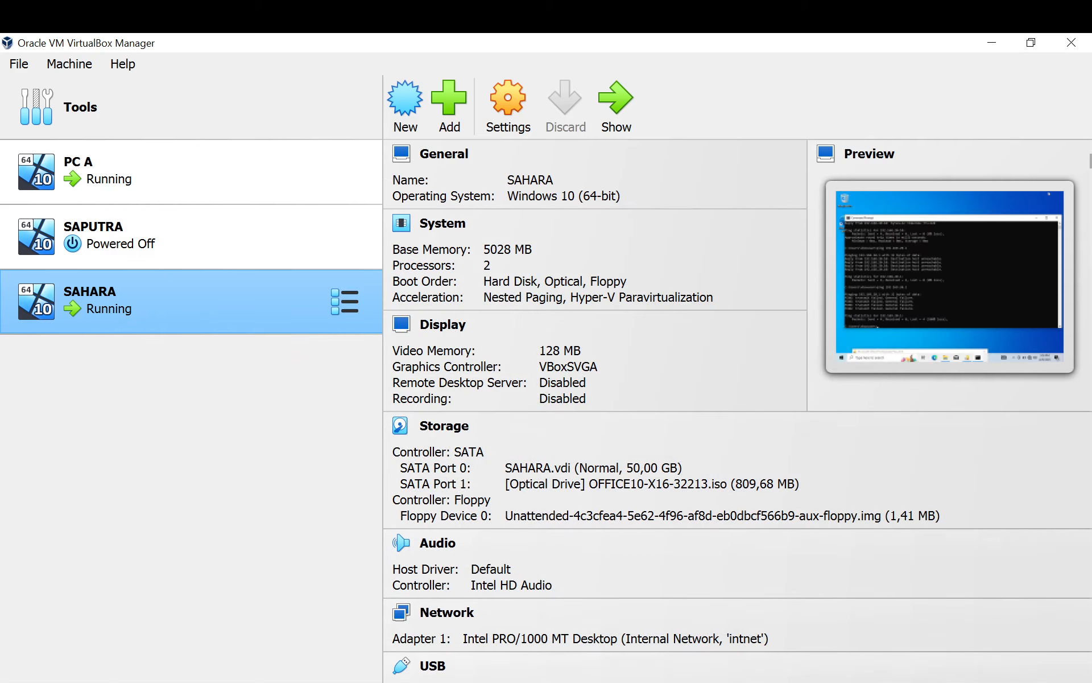
{"action": "left_click", "coordinate": [429, 617]}
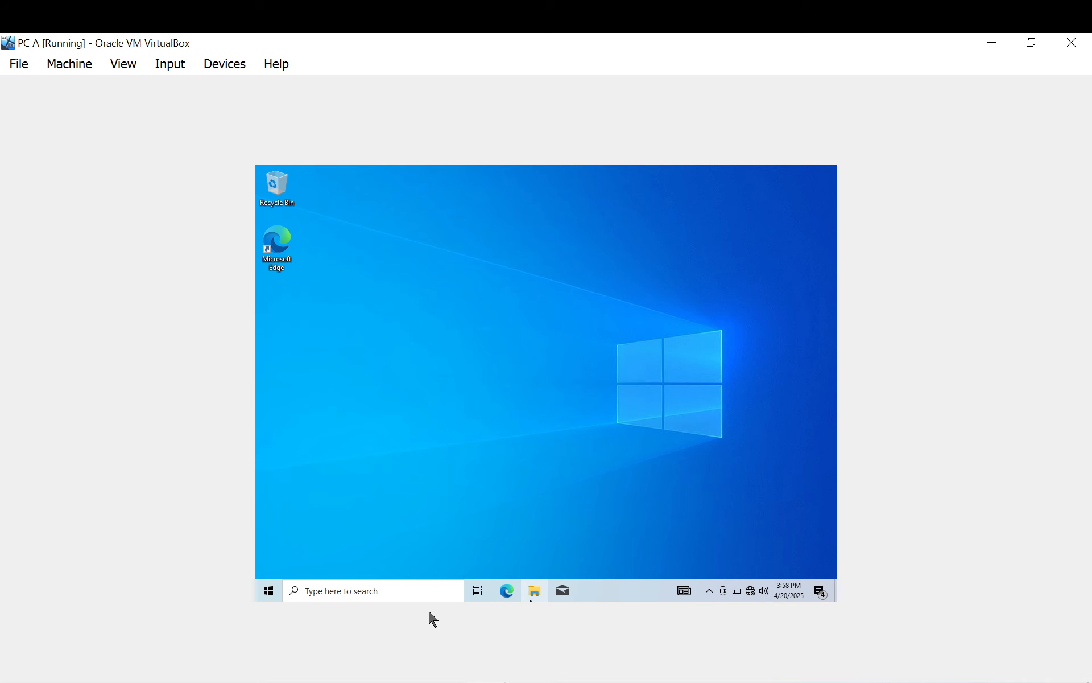
{"action": "left_click", "coordinate": [405, 593]}
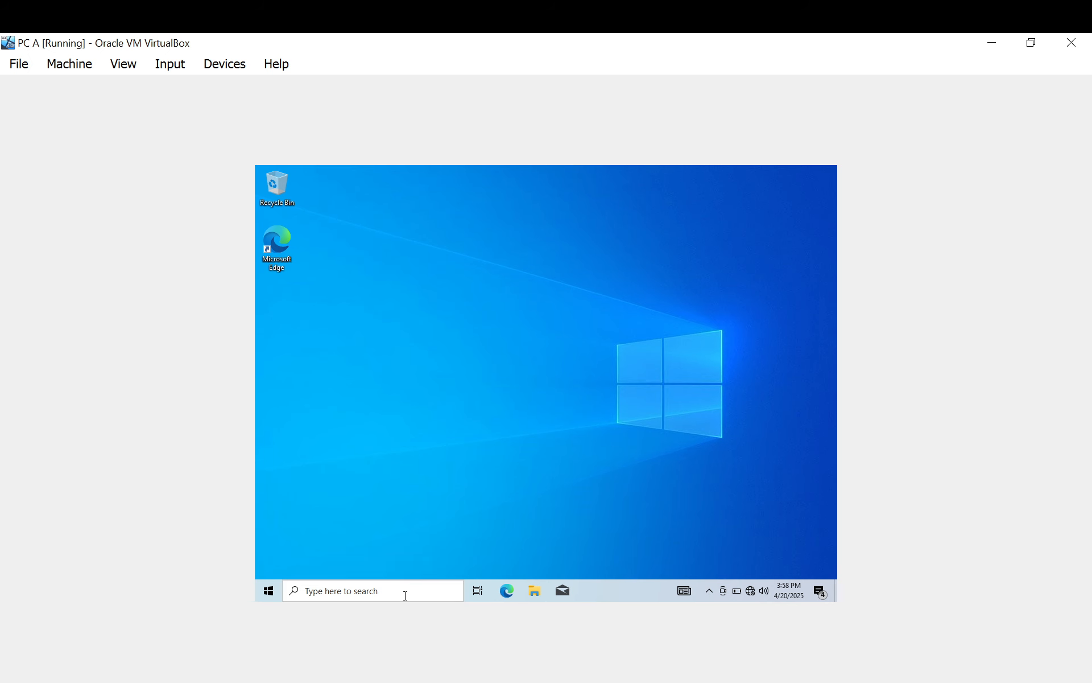
{"action": "type", "text": "defen"}
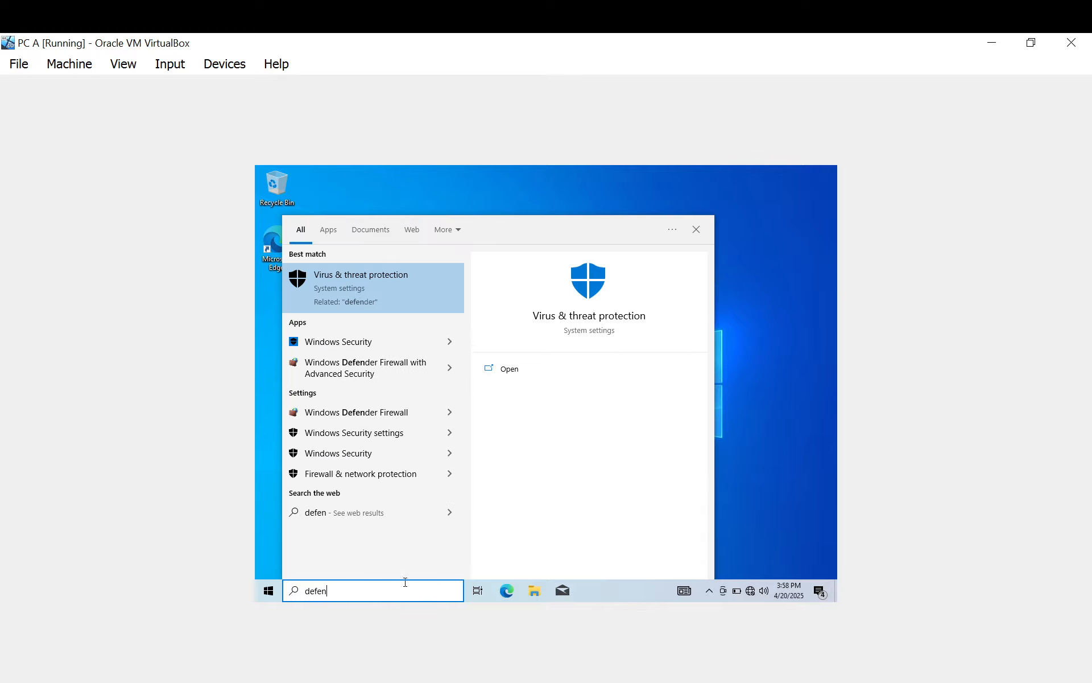
{"action": "left_click", "coordinate": [351, 282]}
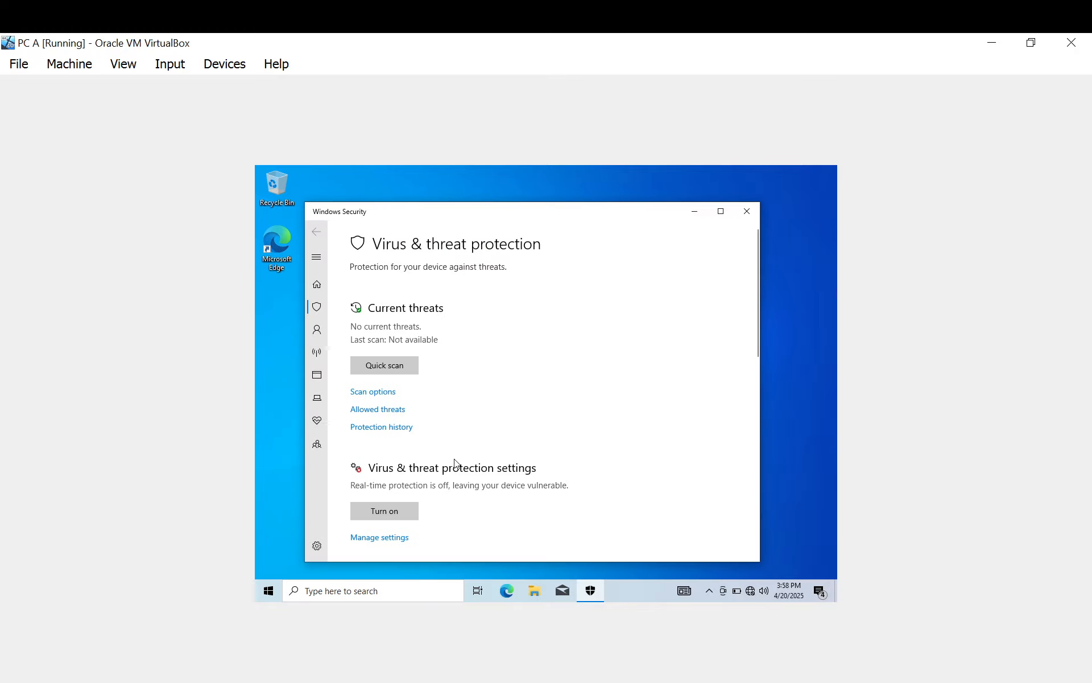
- Check PC A's real-time, cloud-delivered, sample submission and tamper protection settings, and close Windows Security
{"action": "scroll", "coordinate": [424, 472], "scroll_direction": "down", "scroll_amount": 2}
{"action": "left_click", "coordinate": [394, 485]}
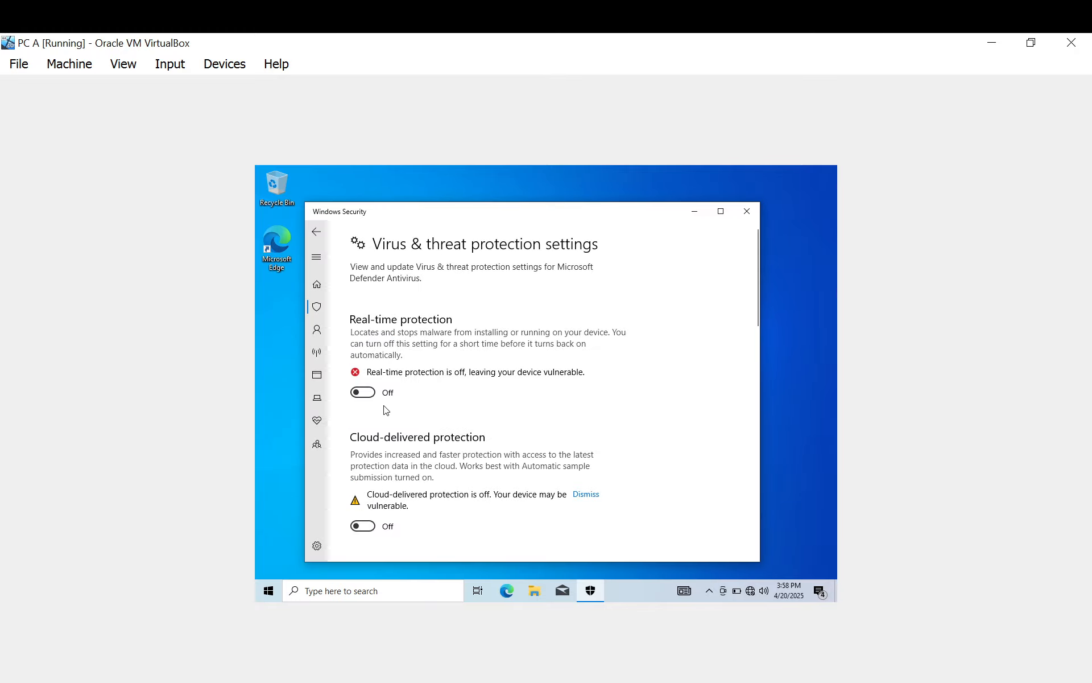
{"action": "scroll", "coordinate": [393, 424], "scroll_direction": "down", "scroll_amount": 3}
{"action": "scroll", "coordinate": [393, 426], "scroll_direction": "down", "scroll_amount": 5}
{"action": "scroll", "coordinate": [393, 425], "scroll_direction": "up", "scroll_amount": 8}
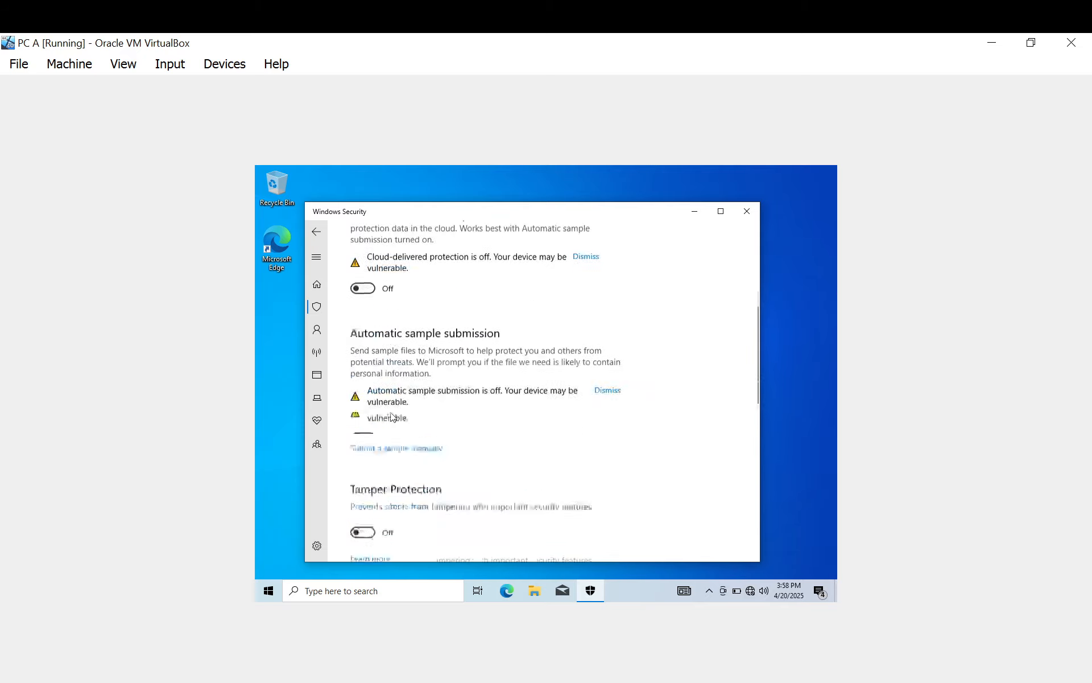
{"action": "left_click", "coordinate": [316, 231]}
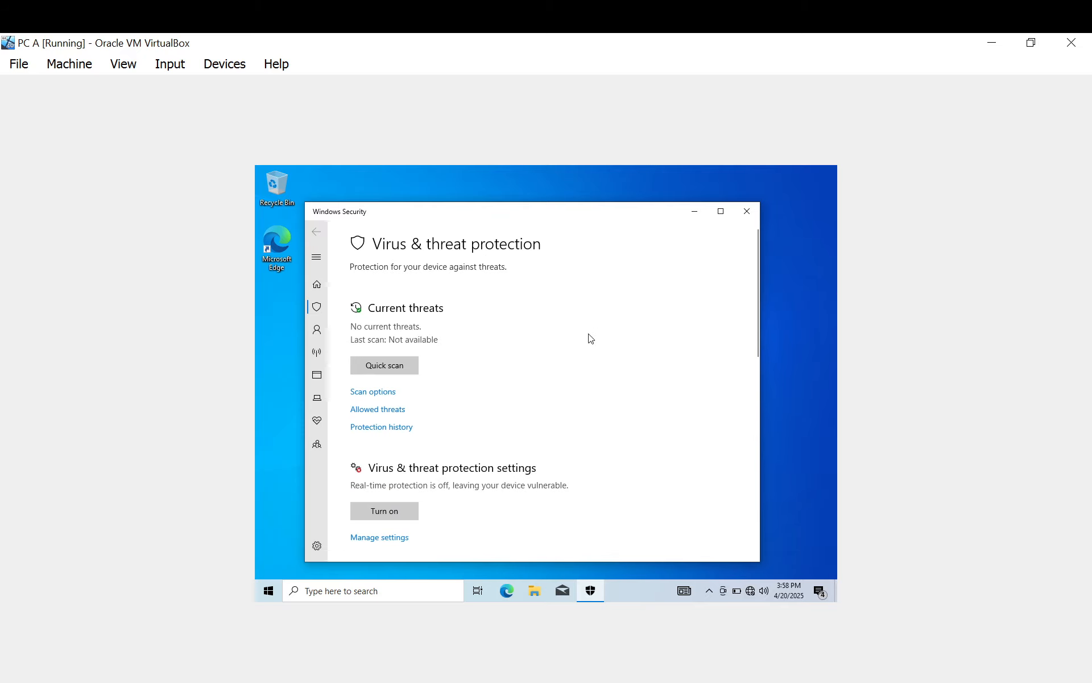
{"action": "left_click_drag", "start_coordinate": [762, 215], "coordinate": [760, 215]}
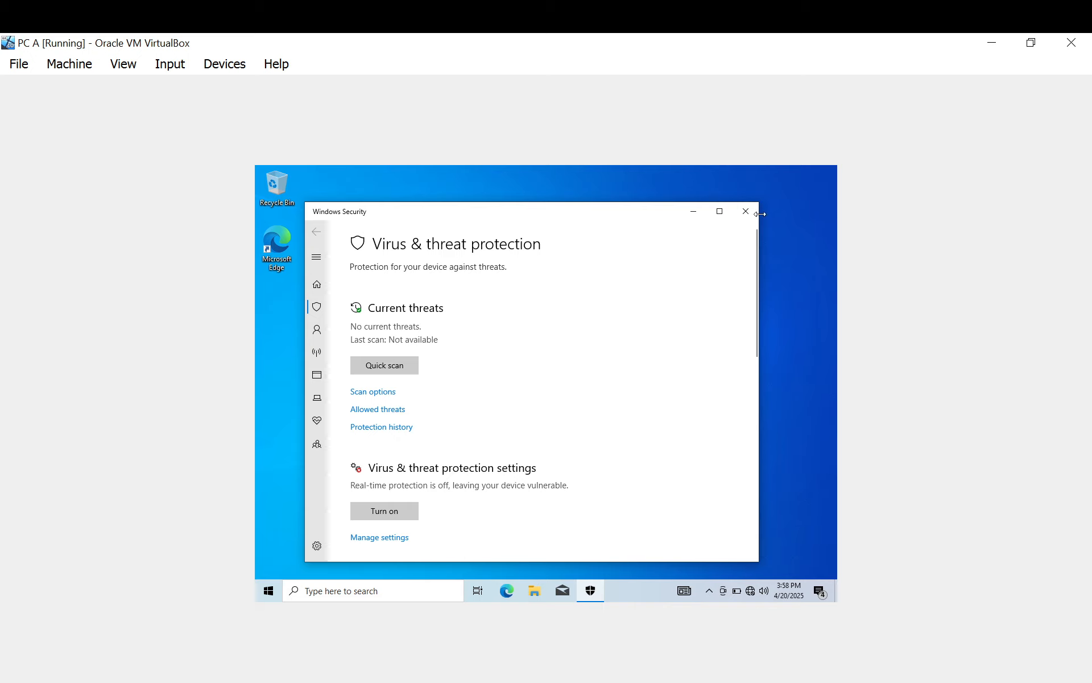
{"action": "left_click", "coordinate": [746, 213]}
- Check PC A's firewall status for each network type from the Ethernet settings, and close Windows Security
{"action": "right_click", "coordinate": [751, 594]}
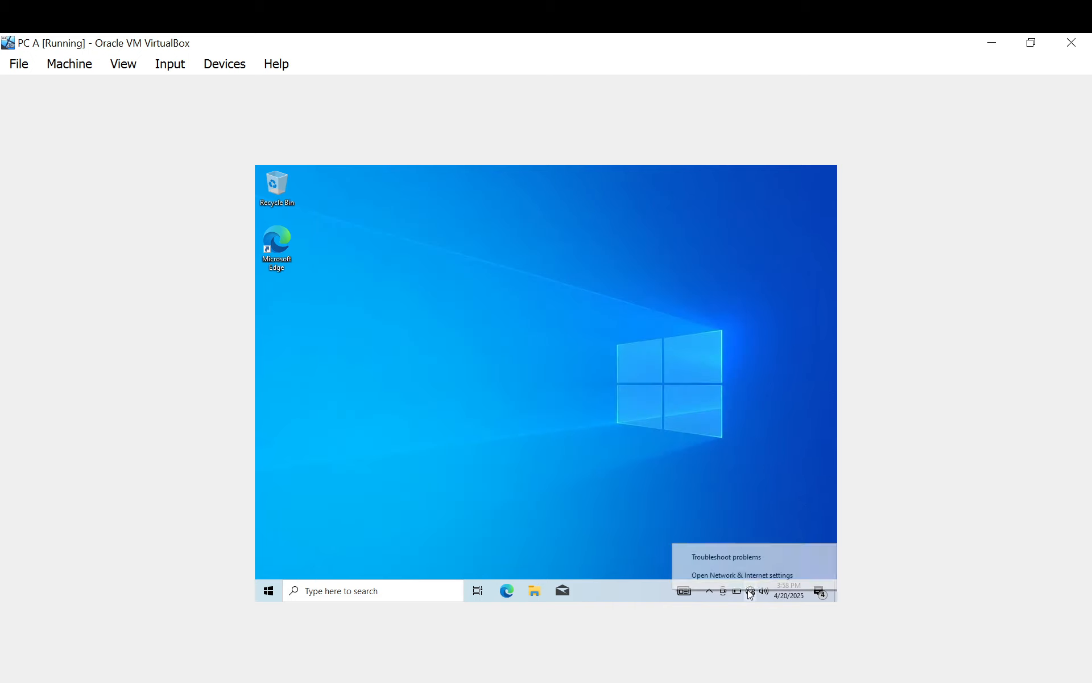
{"action": "left_click", "coordinate": [747, 574]}
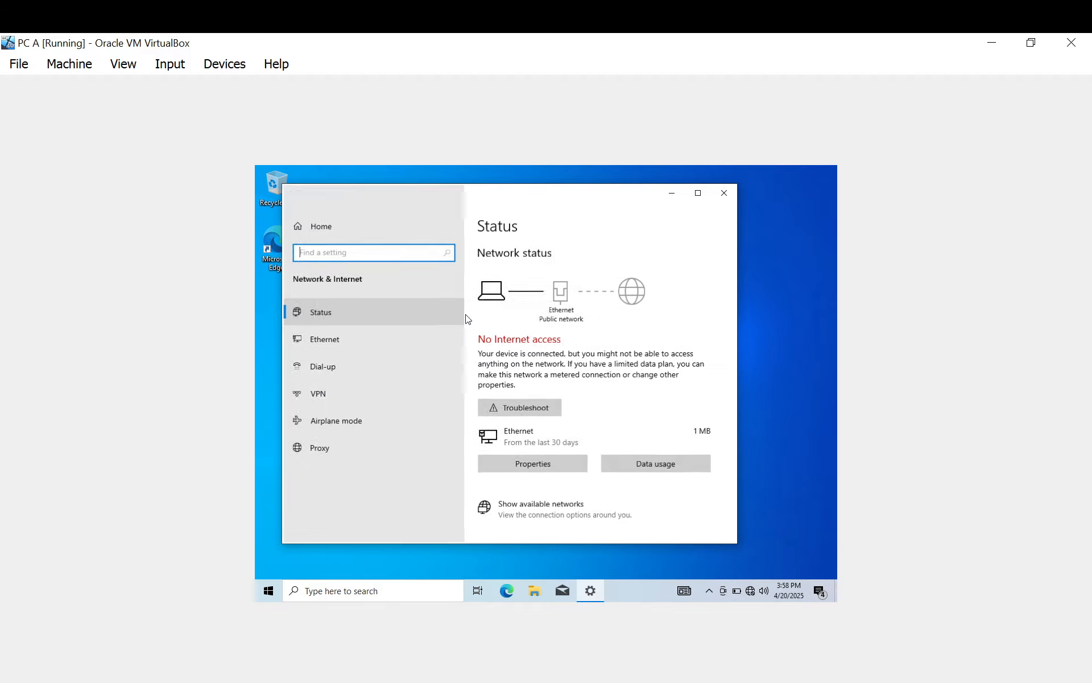
{"action": "left_click", "coordinate": [332, 338]}
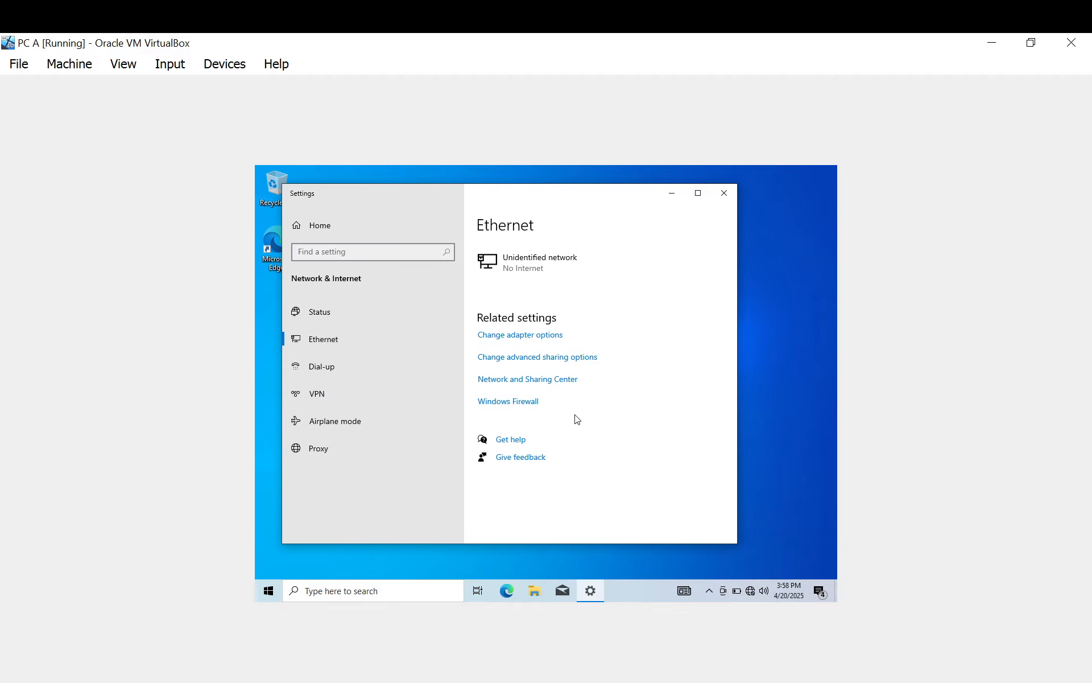
{"action": "left_click", "coordinate": [525, 402]}
{"action": "scroll", "coordinate": [526, 405], "scroll_direction": "down", "scroll_amount": 3}
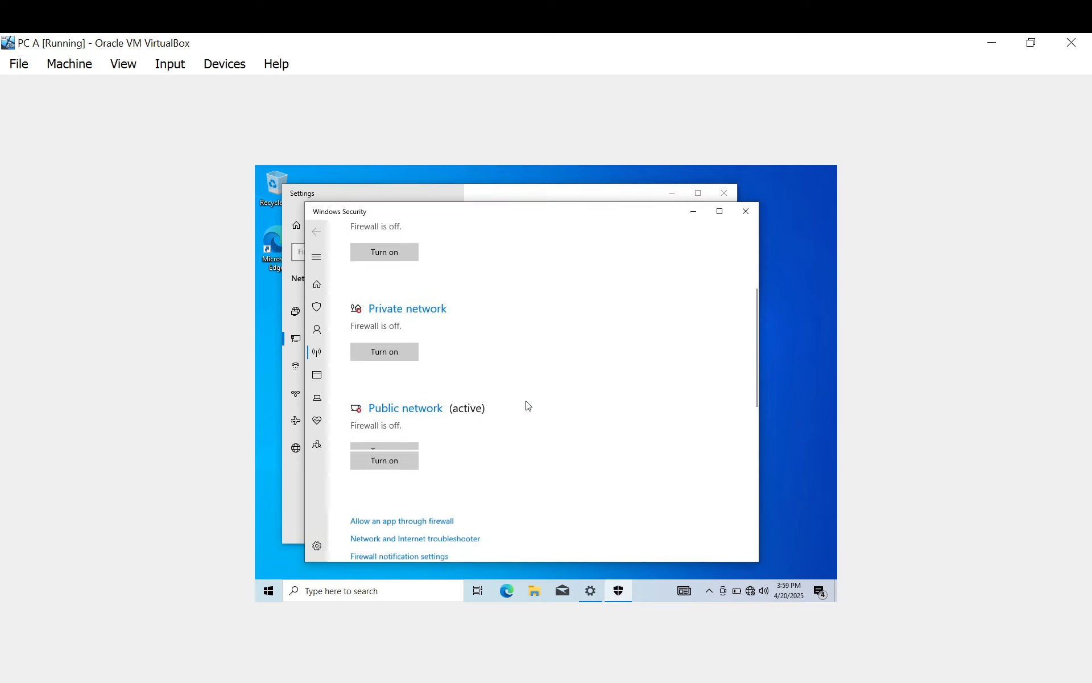
{"action": "scroll", "coordinate": [524, 405], "scroll_direction": "up", "scroll_amount": 4}
{"action": "left_click", "coordinate": [756, 215]}
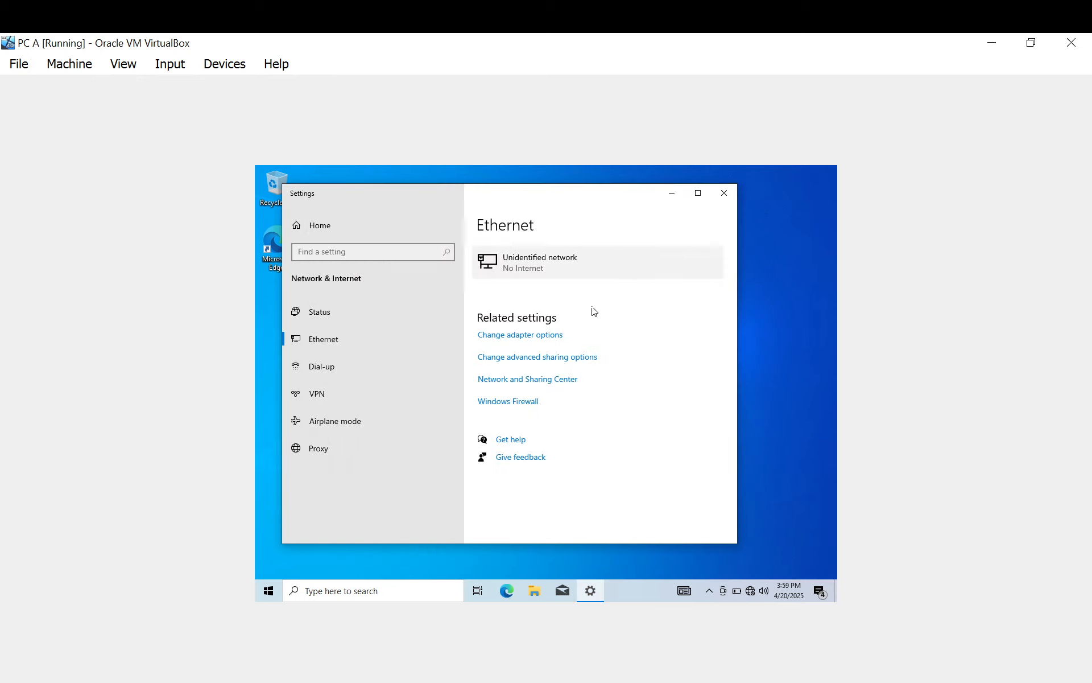
- Check the IPv4 properties of PC A's Ethernet adapter and close the network settings windows
{"action": "left_click", "coordinate": [537, 337]}
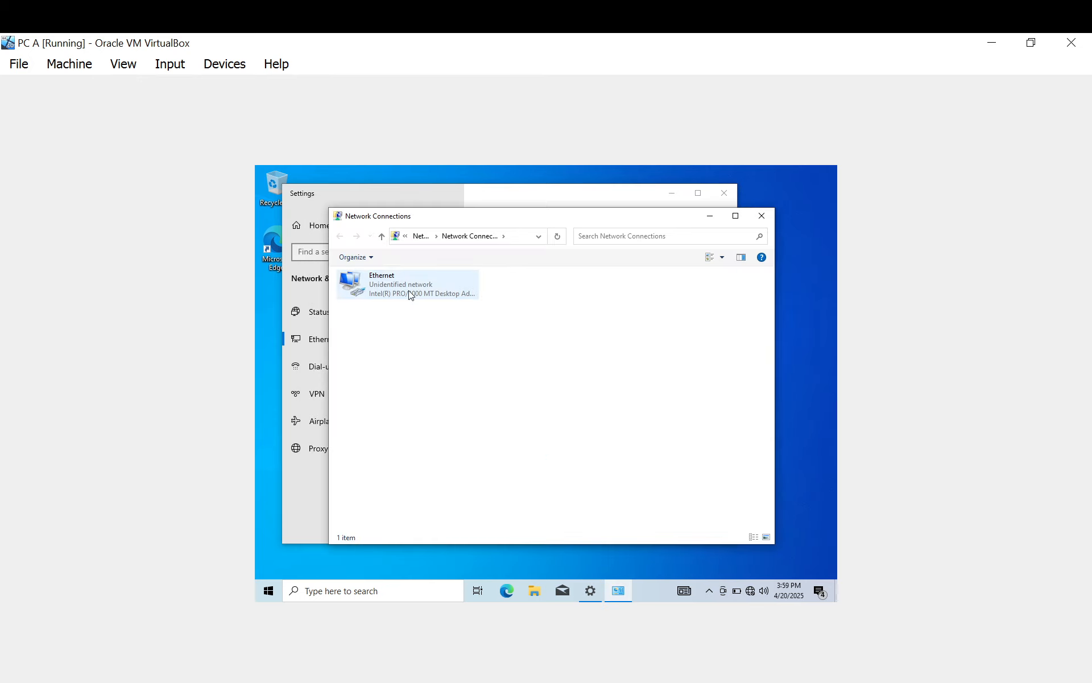
{"action": "right_click", "coordinate": [406, 291]}
{"action": "left_click", "coordinate": [453, 396]}
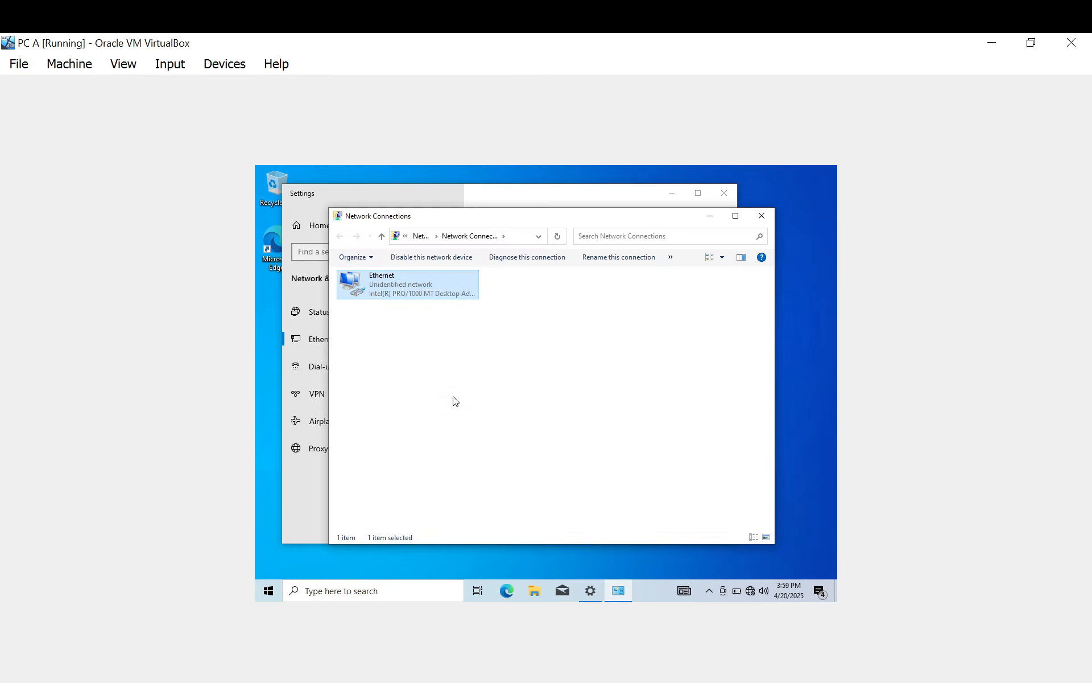
{"action": "double_click", "coordinate": [468, 389]}
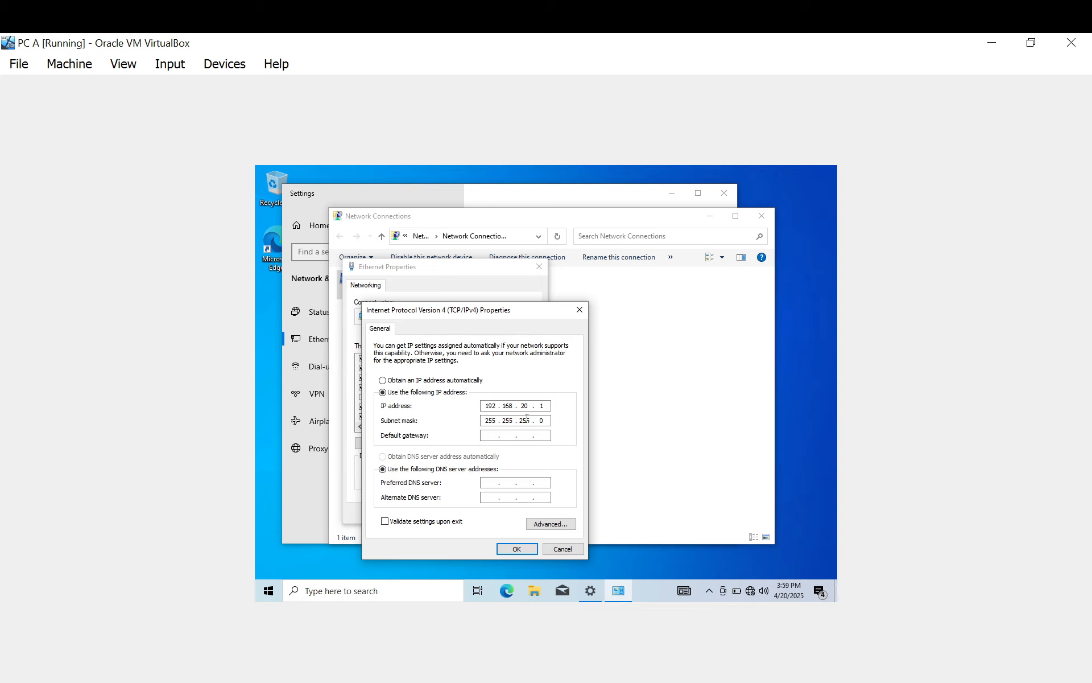
{"action": "left_click", "coordinate": [512, 549]}
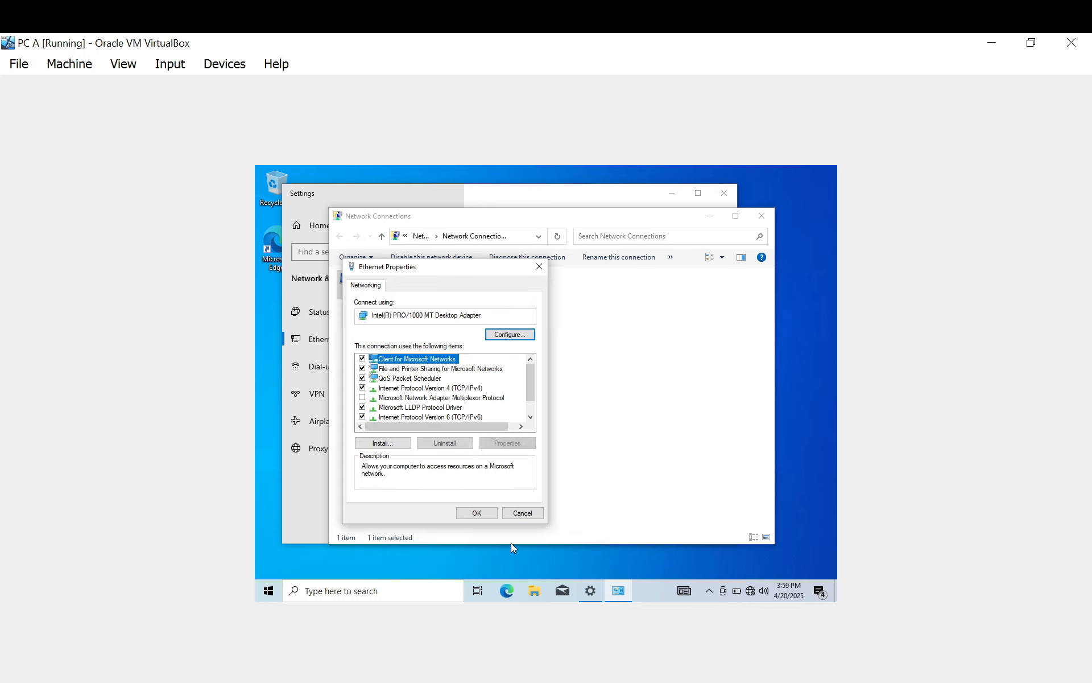
{"action": "left_click", "coordinate": [485, 516]}
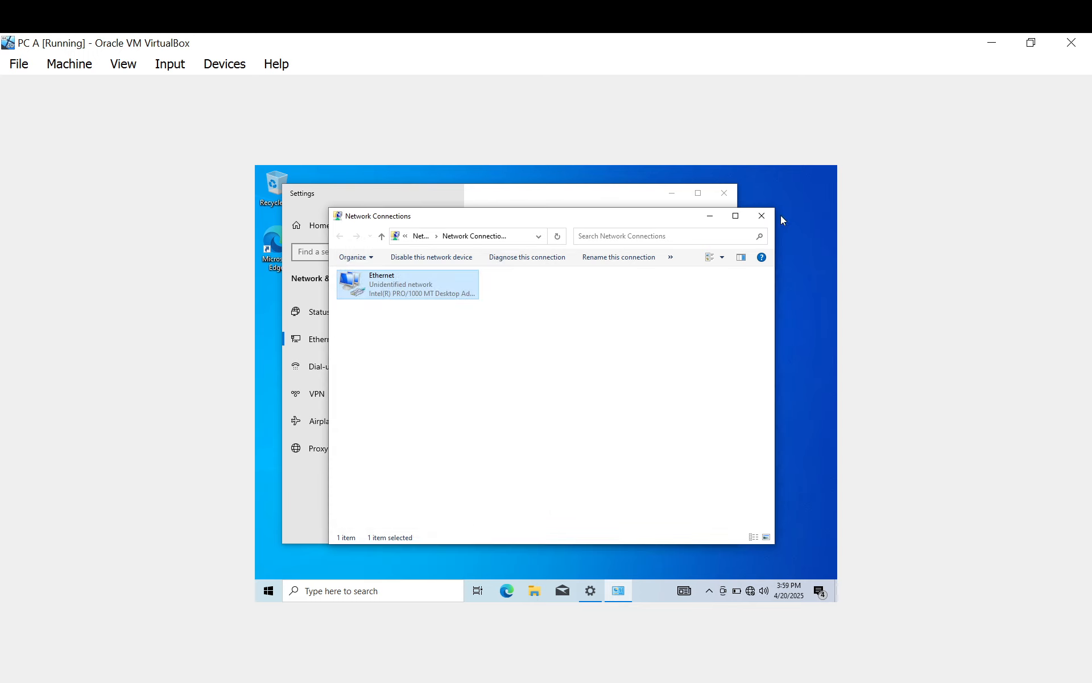
{"action": "left_click", "coordinate": [763, 216]}
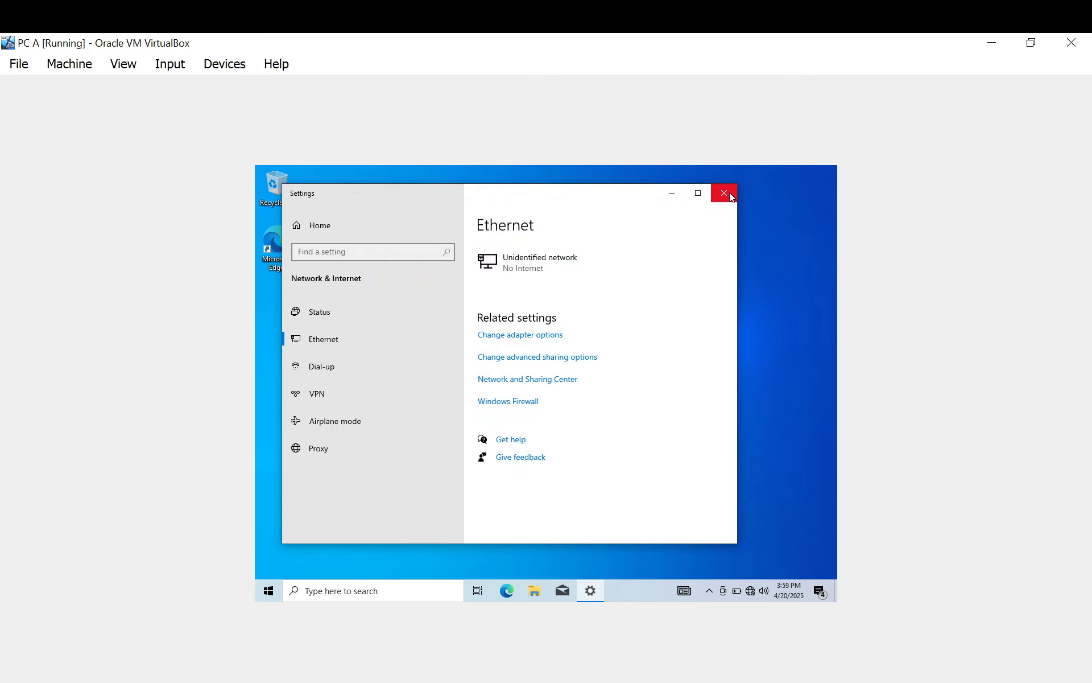
{"action": "left_click", "coordinate": [730, 194]}
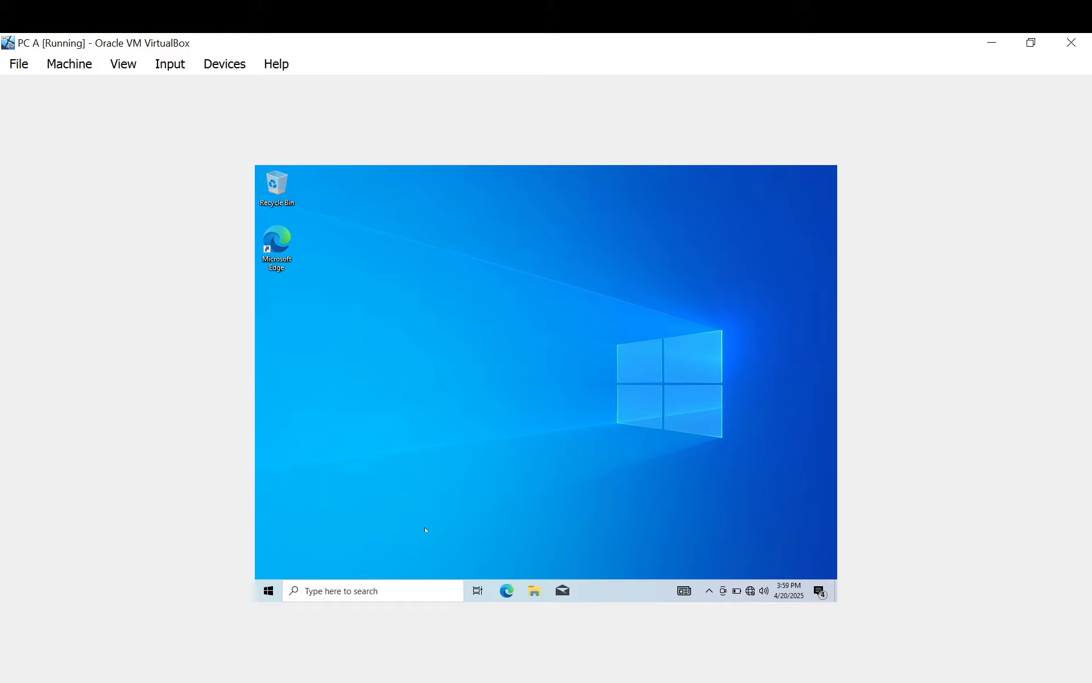
- Open Command Prompt on PC A, display the IP configuration with ipconfig, and ping 192.168.0.1
{"action": "left_click", "coordinate": [390, 590]}
{"action": "type", "text": "cmd"}
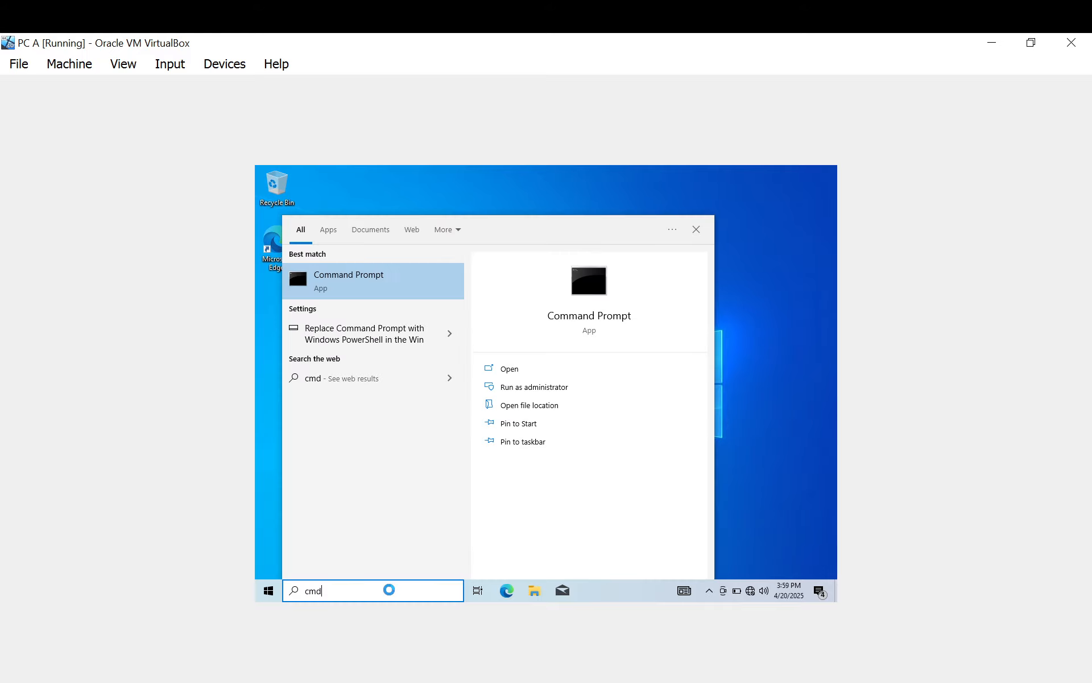
{"action": "key", "text": "Return"}
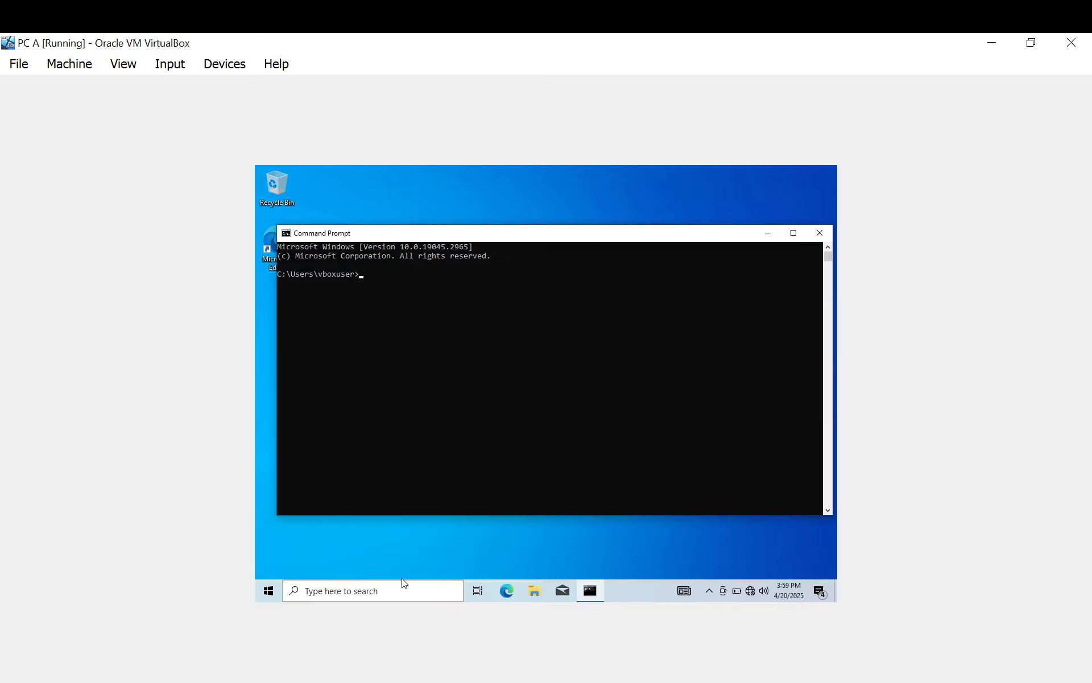
{"action": "type", "text": "ipconfig"}
{"action": "key", "text": "Return"}
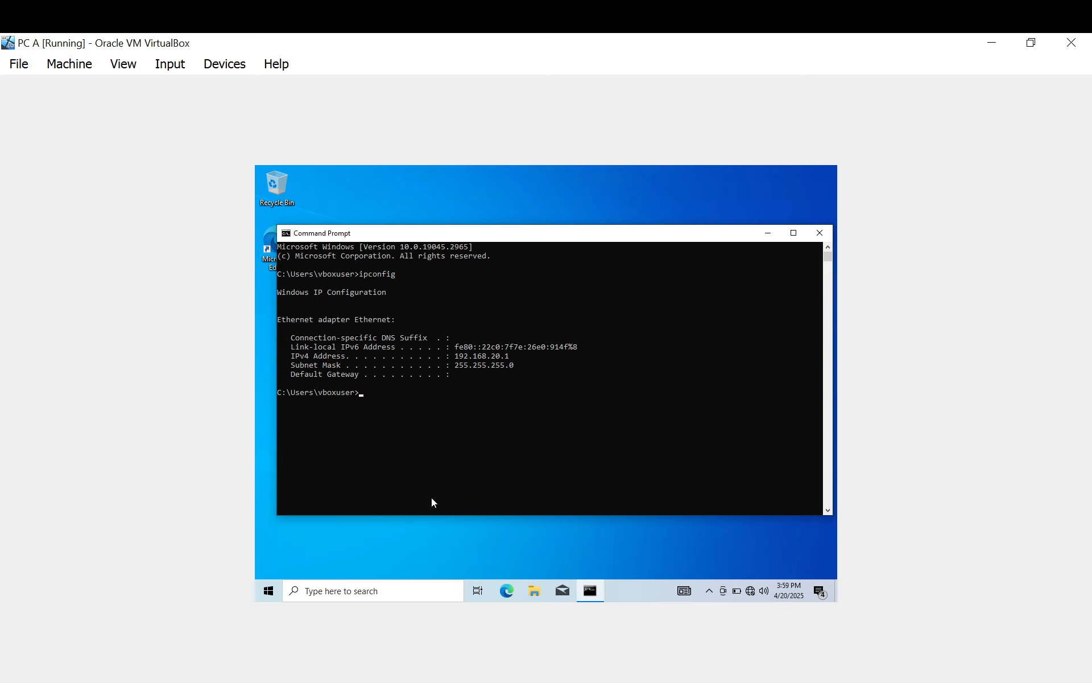
{"action": "type", "text": "ping 192.168.0.1"}
{"action": "key", "text": "Return"}
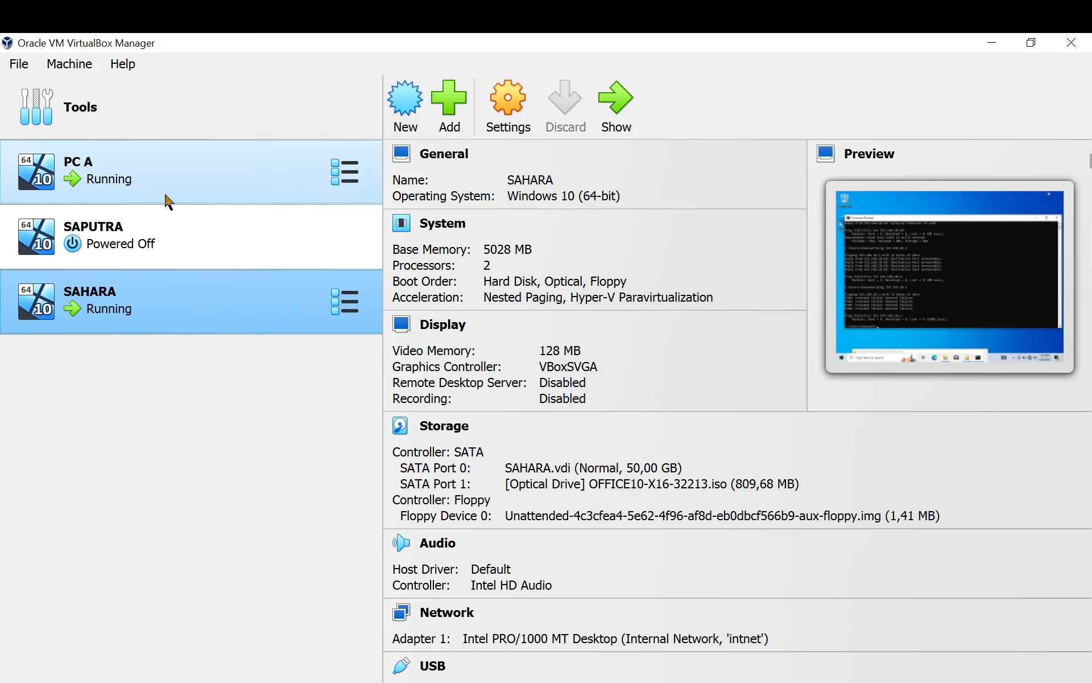
- Check PC A's Adapter 1 network settings in VirtualBox Manager, including the advanced options, and close the settings
{"action": "left_click", "coordinate": [155, 173]}
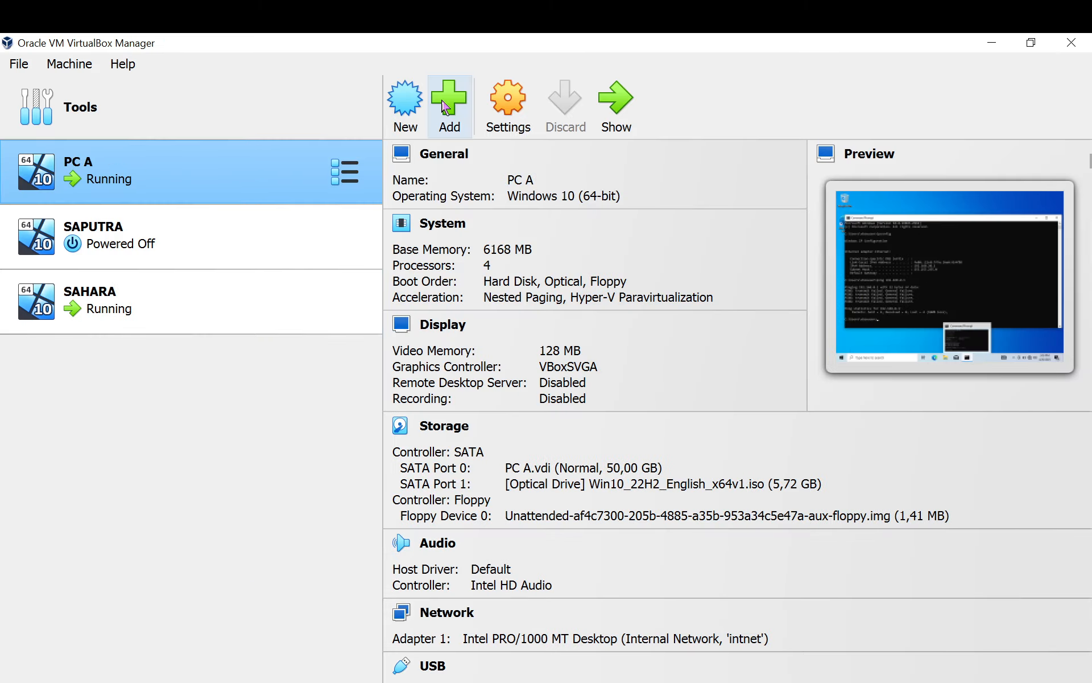
{"action": "left_click", "coordinate": [497, 103]}
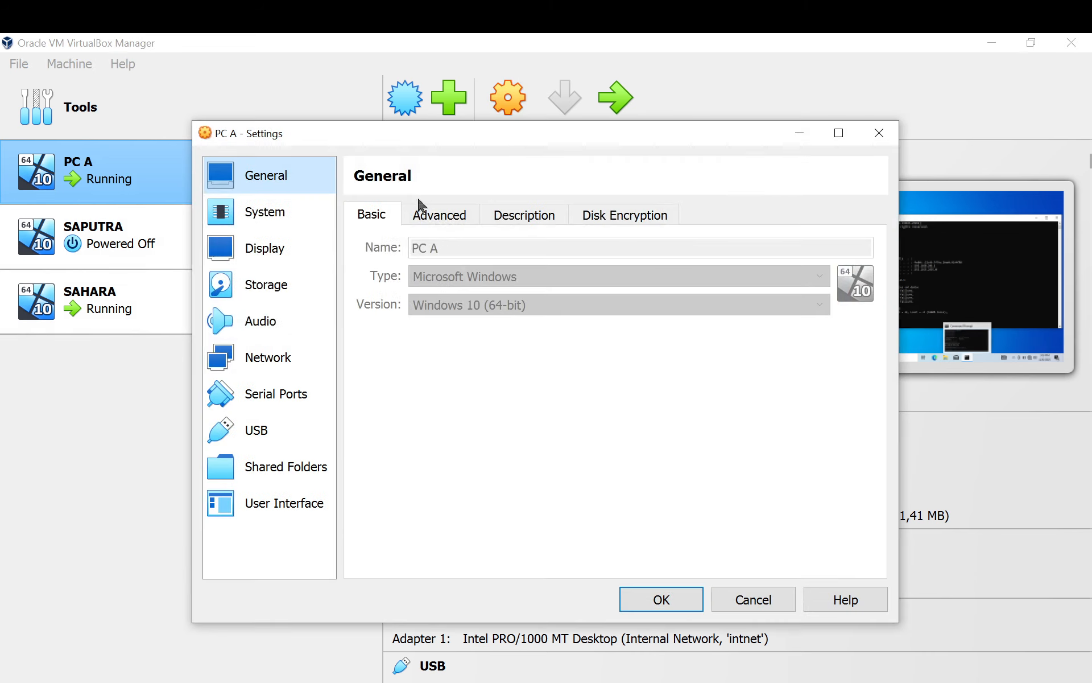
{"action": "left_click", "coordinate": [285, 356]}
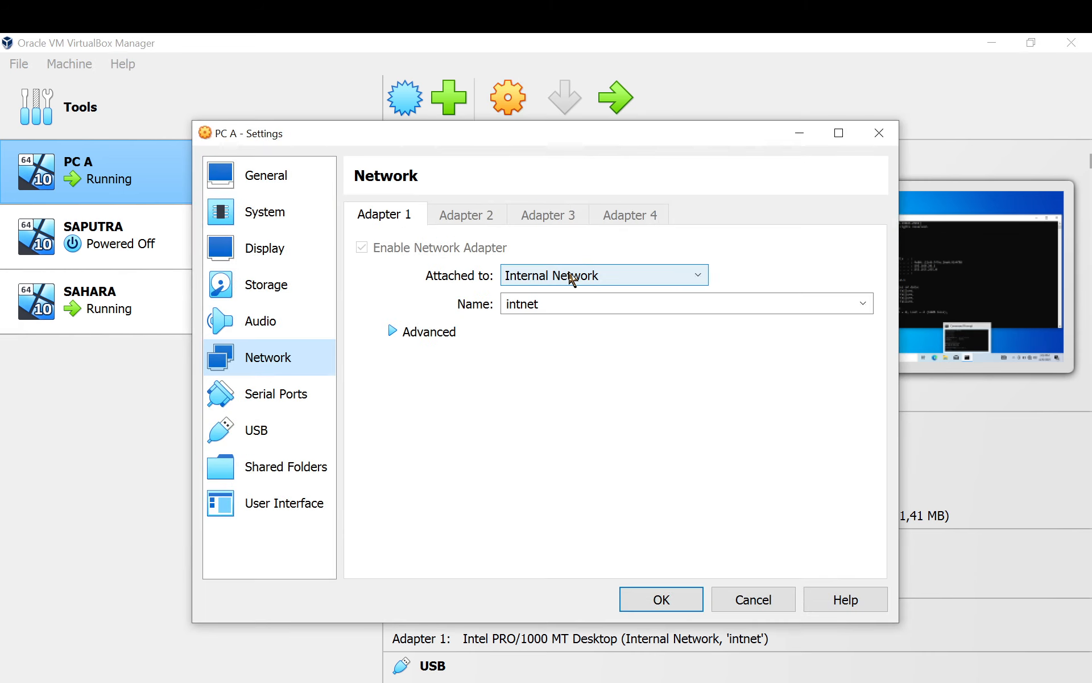
{"action": "left_click", "coordinate": [402, 333]}
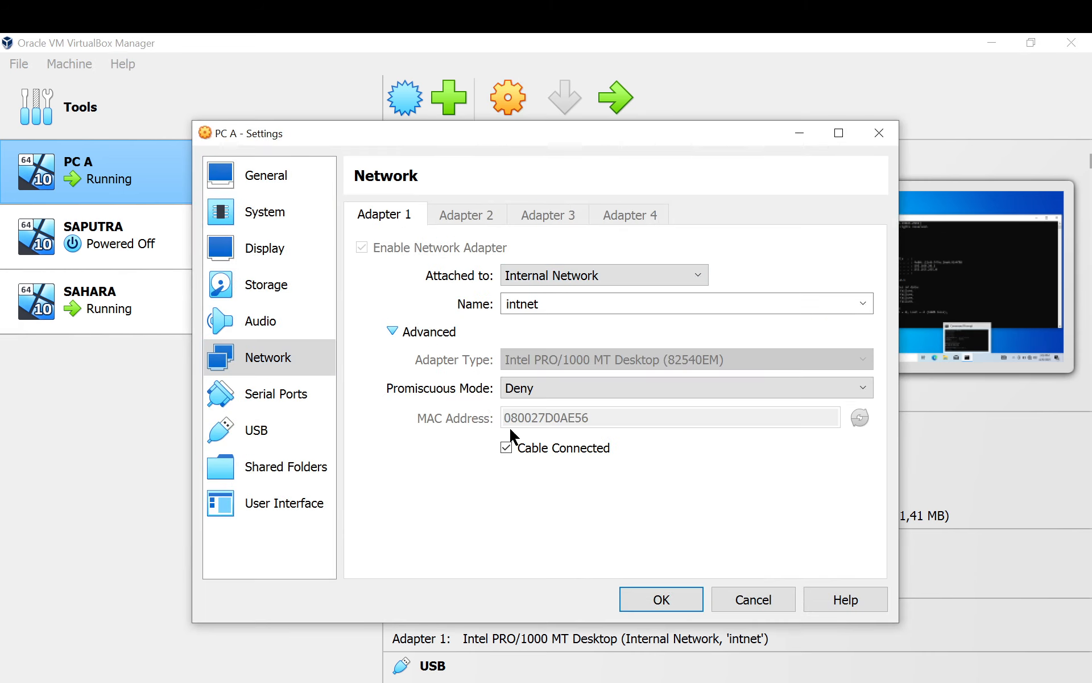
{"action": "left_click", "coordinate": [653, 602]}
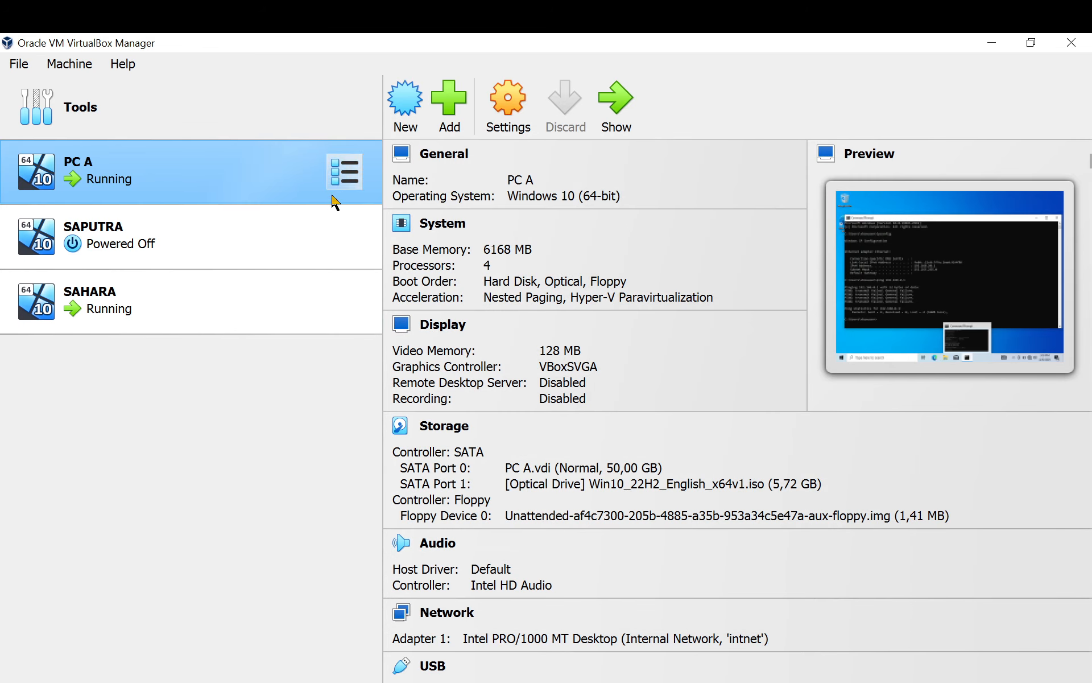
- Check the network summaries of the SAPUTRA and SAHARA machines, and switch back to the SAHARA virtual machine
{"action": "left_click", "coordinate": [176, 244]}
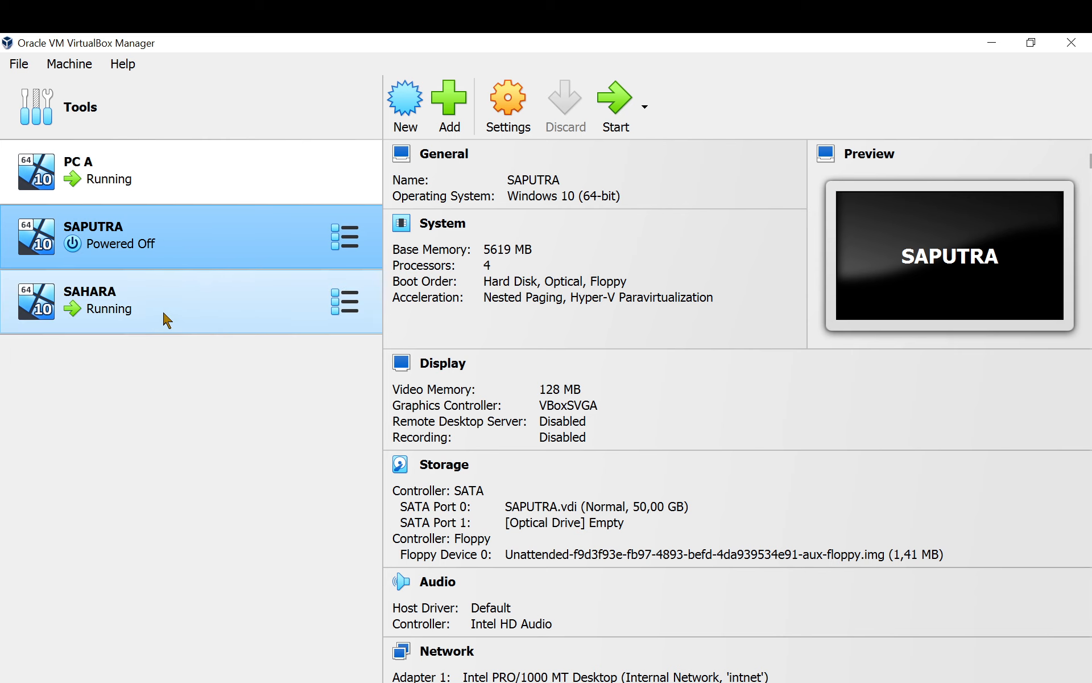
{"action": "left_click", "coordinate": [198, 302]}
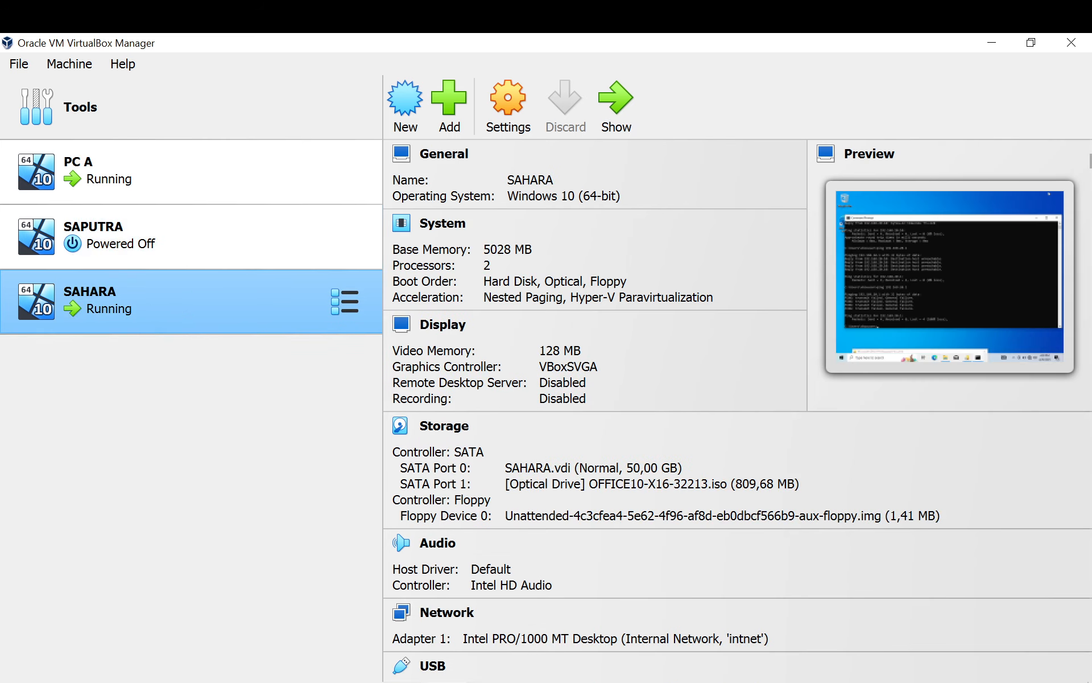
{"action": "mouse_move", "coordinate": [504, 663]}
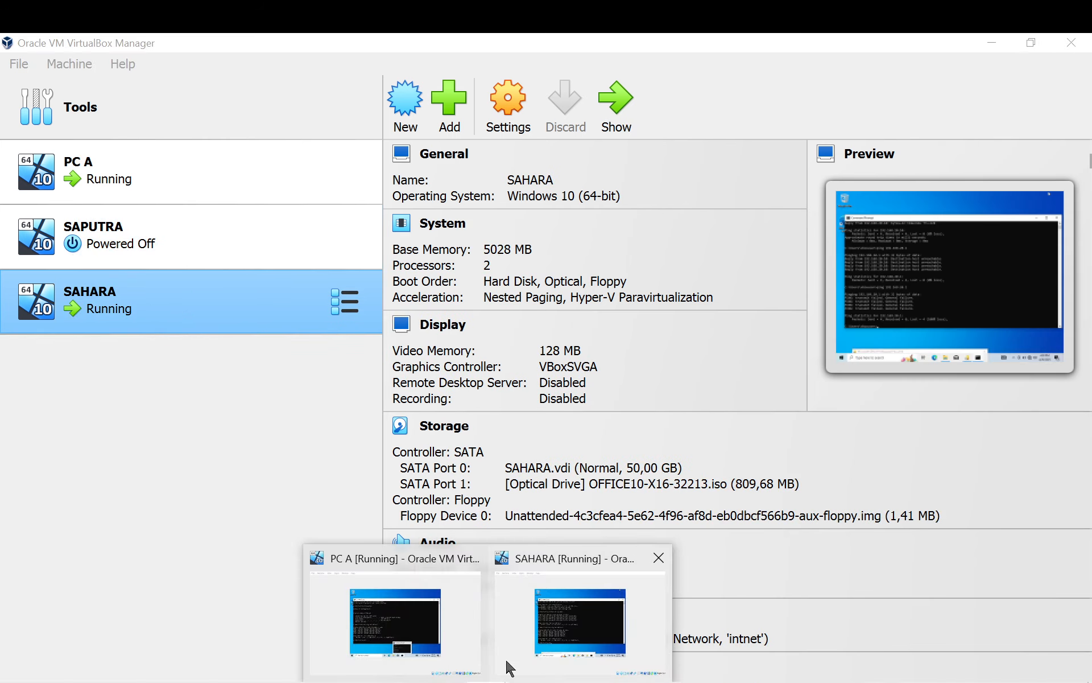
{"action": "left_click", "coordinate": [550, 612]}
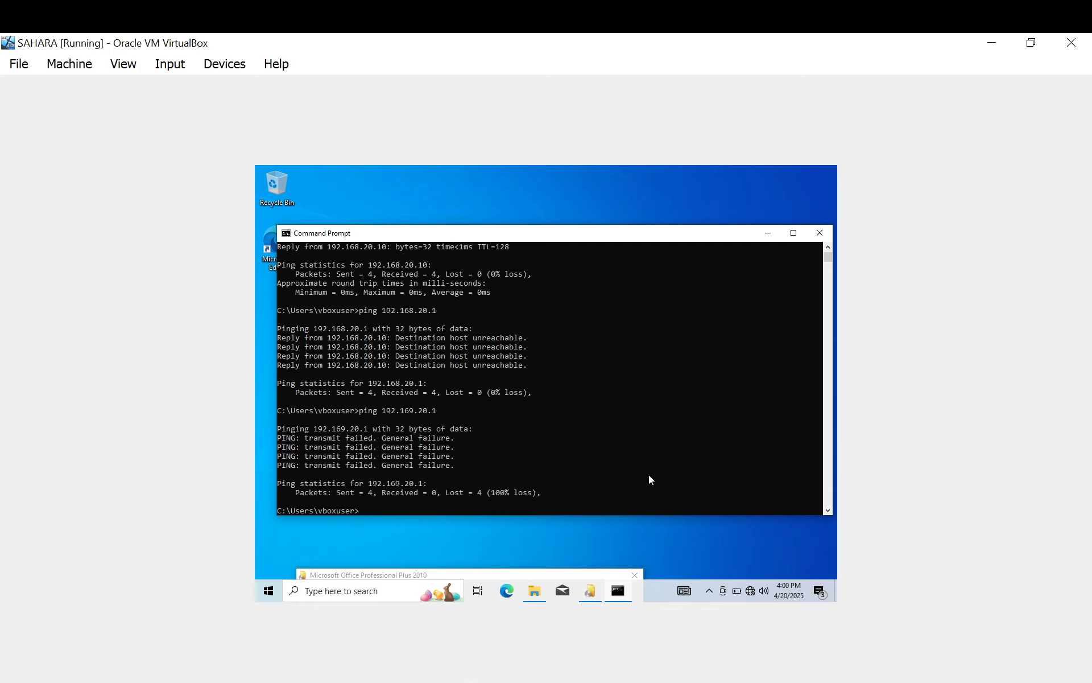
- Ping 192.168.20.1 from SAHARA's Command Prompt to test the connection to PC A
{"action": "type", "text": "ping 192.168.20.1"}
{"action": "key", "text": "Return"}
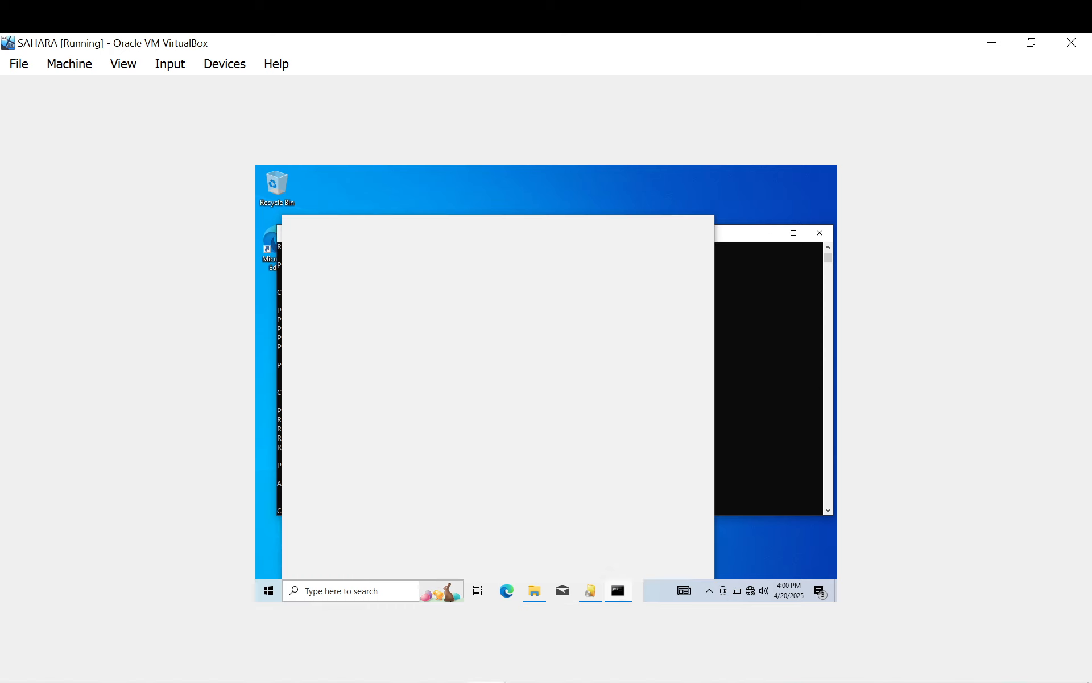
- Switch to the PC A virtual machine and ping 192.168.20.10 from its Command Prompt
{"action": "mouse_move", "coordinate": [487, 681]}
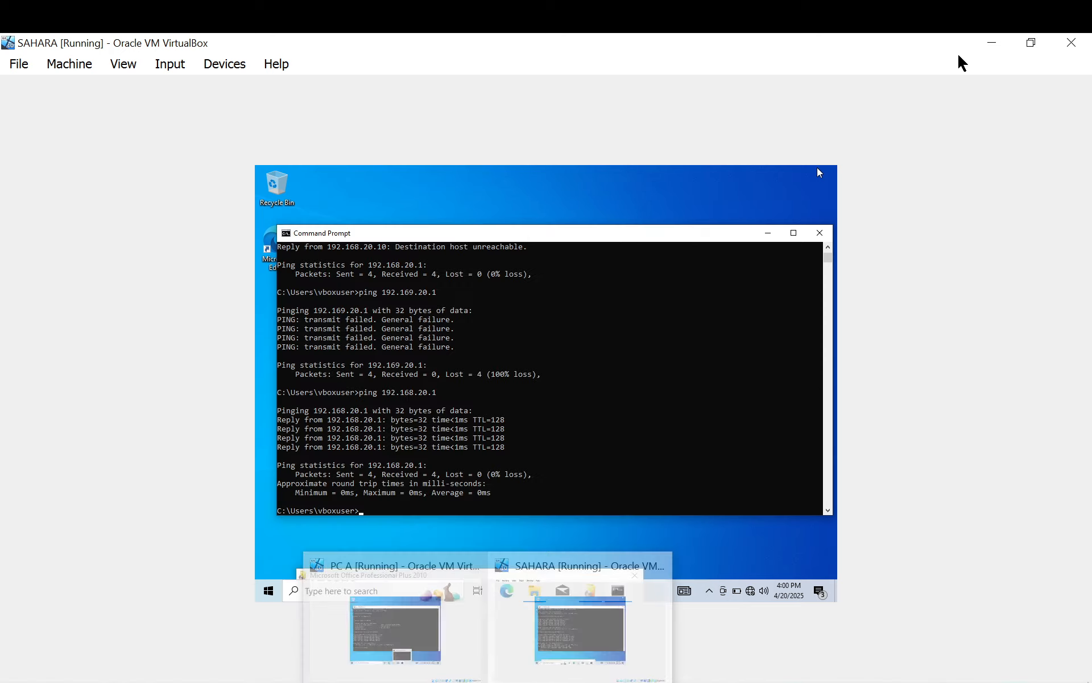
{"action": "left_click", "coordinate": [993, 43]}
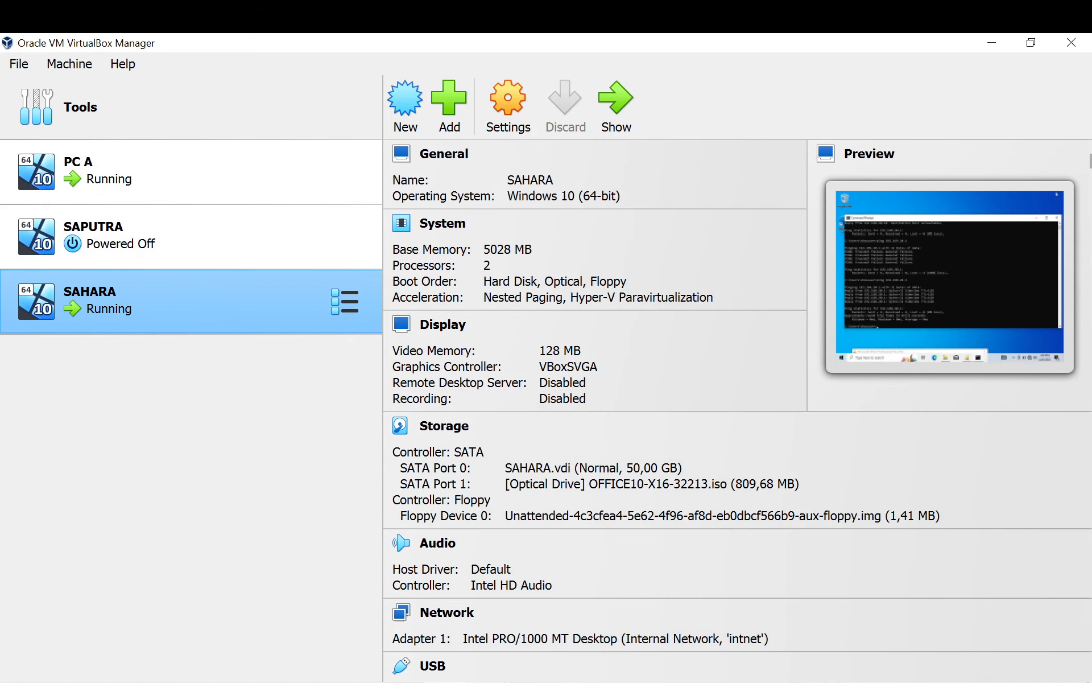
{"action": "mouse_move", "coordinate": [487, 681]}
{"action": "left_click", "coordinate": [408, 563]}
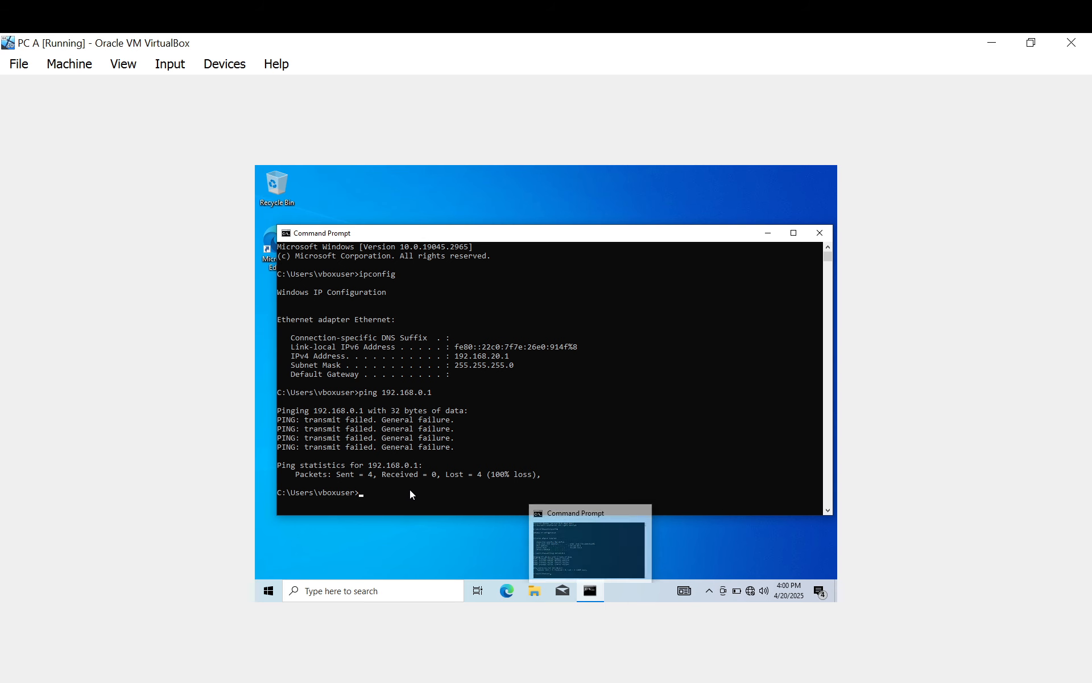
{"action": "type", "text": "ping 192.168.20"}
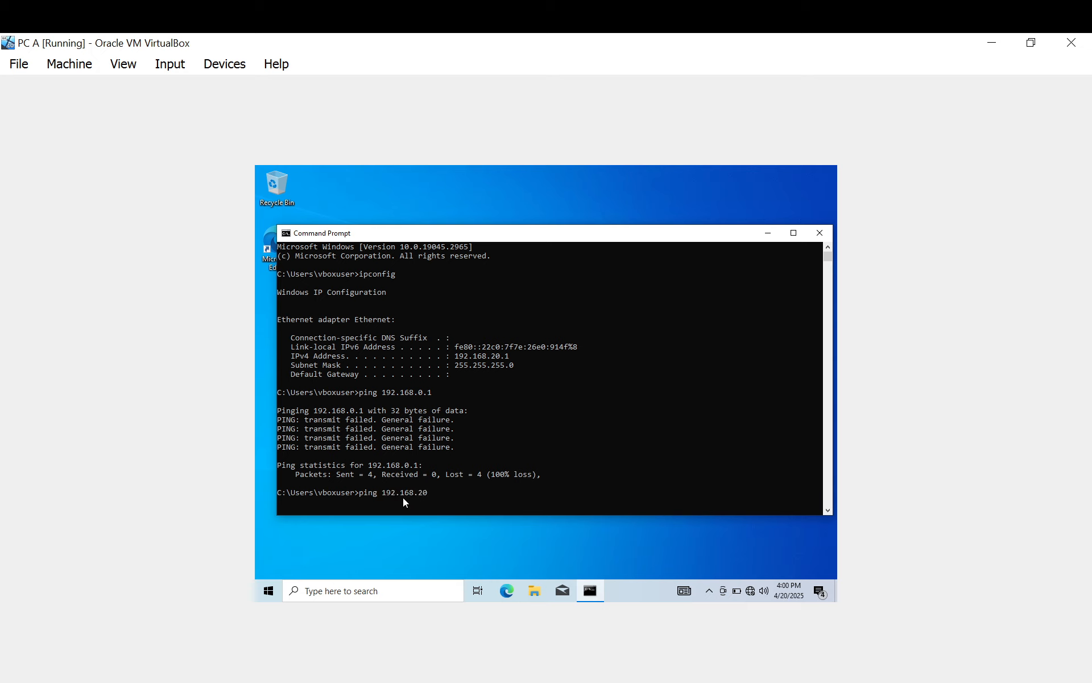
{"action": "type", "text": ".10"}
{"action": "key", "text": "Return"}
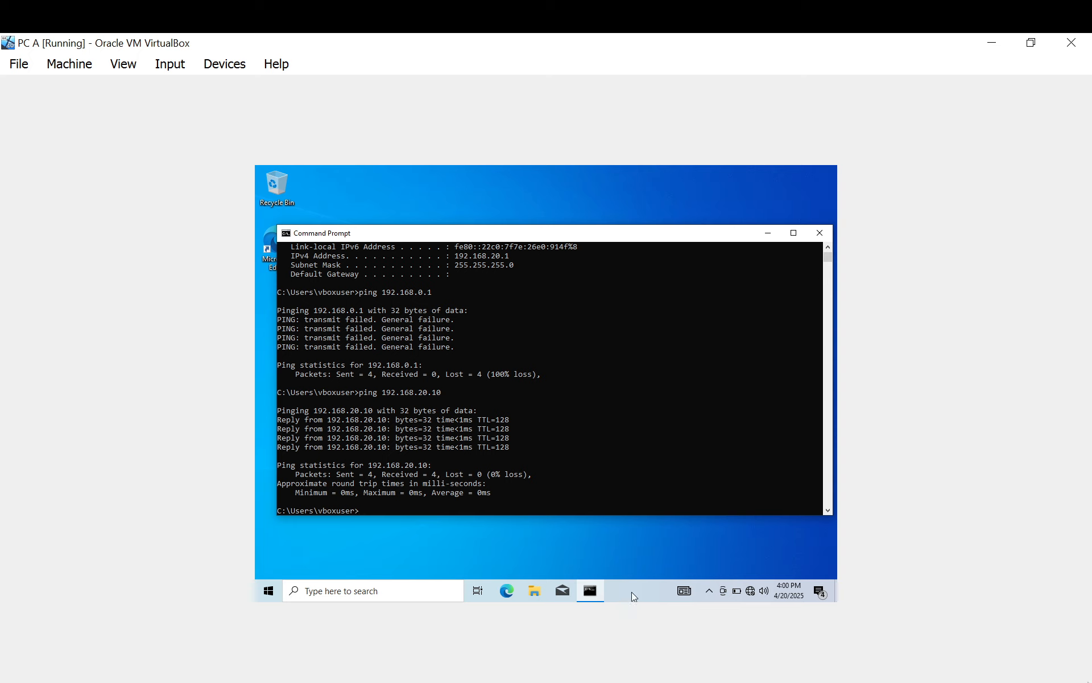
- Return to SAHARA, close the Microsoft Office Professional Plus 2010 completion window, and check the recently added Office programs
{"action": "mouse_move", "coordinate": [488, 681]}
{"action": "left_click", "coordinate": [551, 613]}
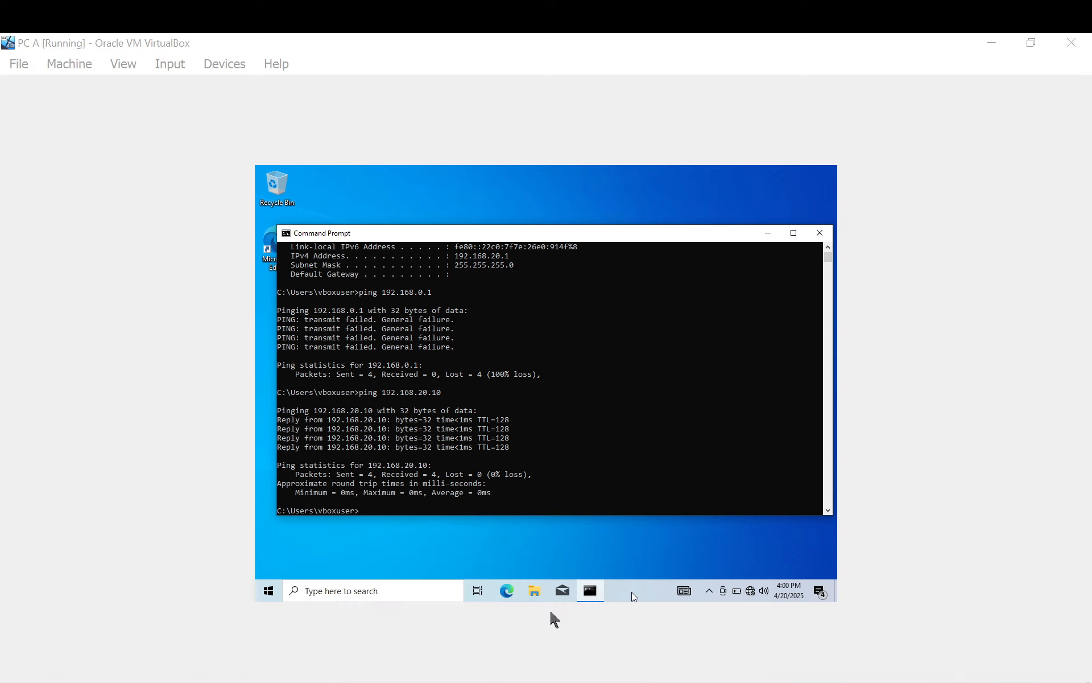
{"action": "left_click", "coordinate": [993, 42]}
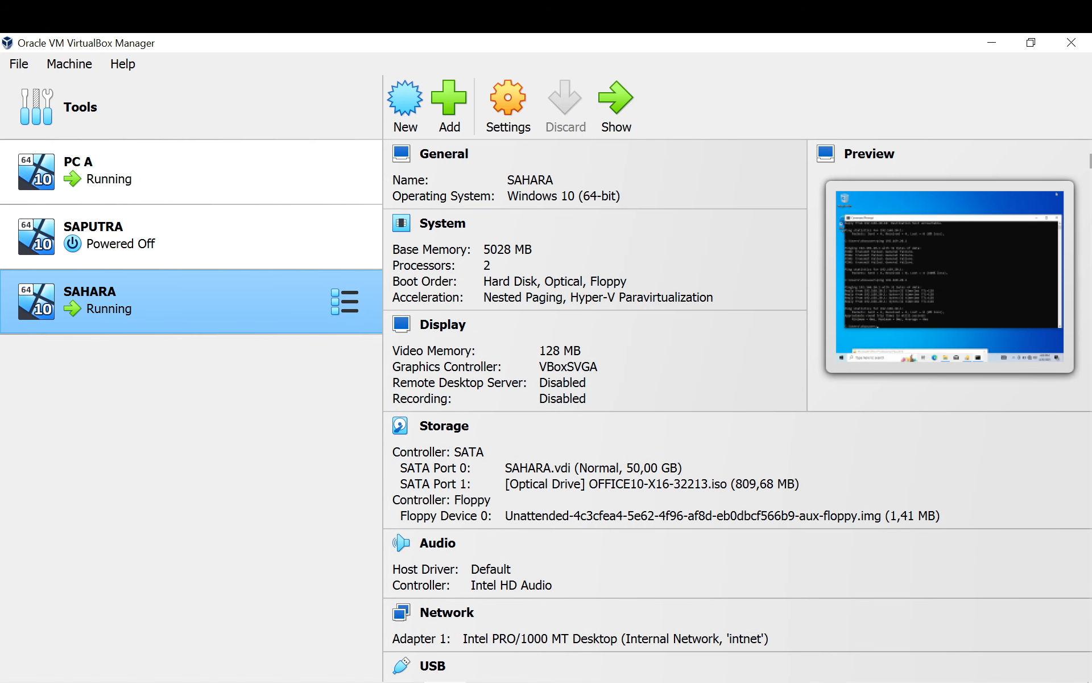
{"action": "mouse_move", "coordinate": [487, 682]}
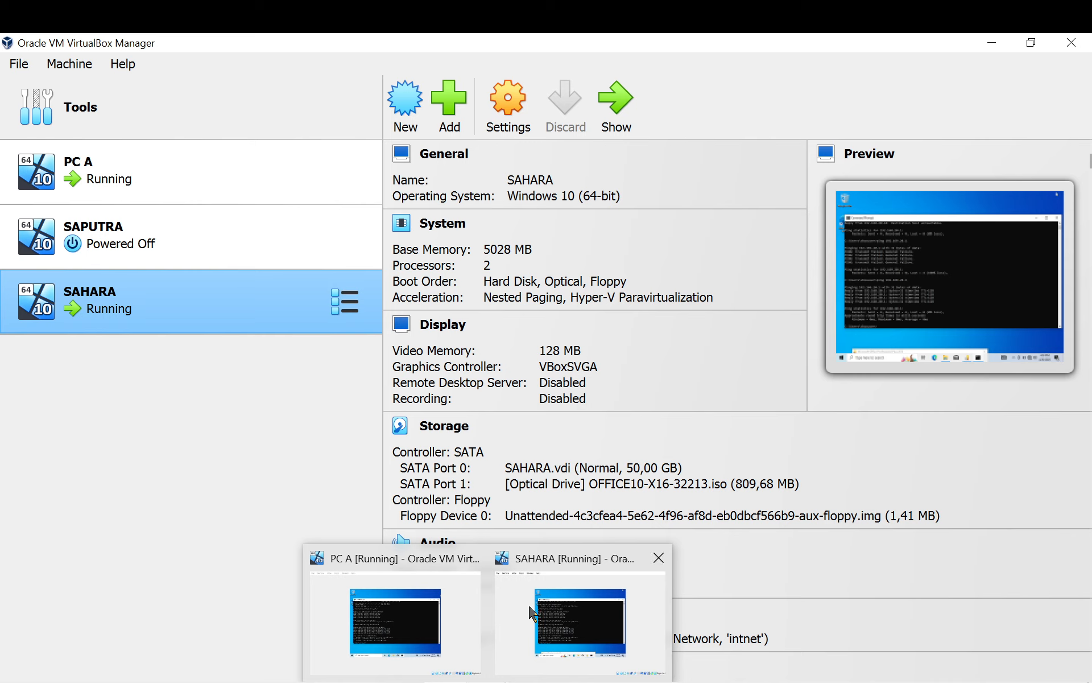
{"action": "left_click", "coordinate": [573, 613]}
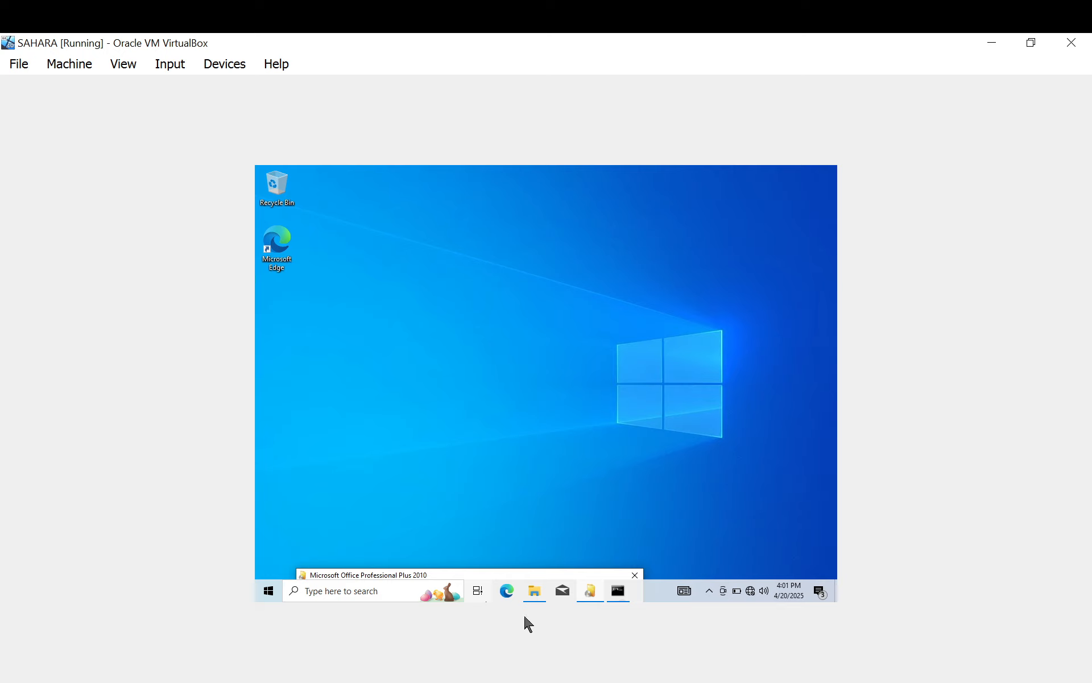
{"action": "left_click_drag", "start_coordinate": [566, 578], "coordinate": [635, 284]}
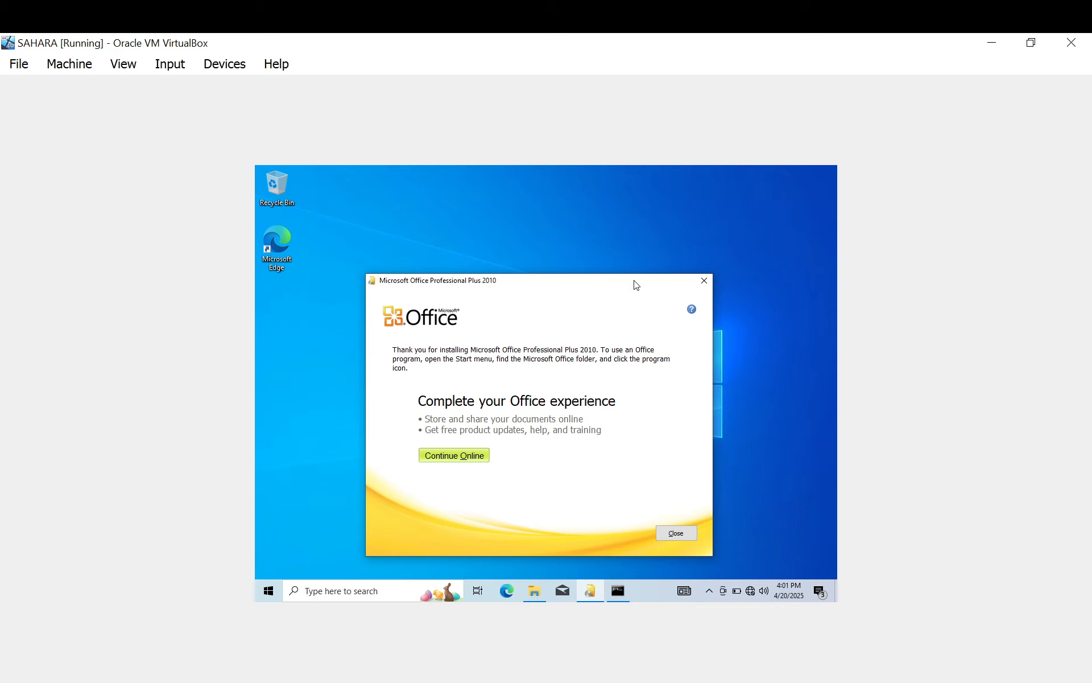
{"action": "left_click", "coordinate": [693, 533]}
{"action": "left_click", "coordinate": [269, 590]}
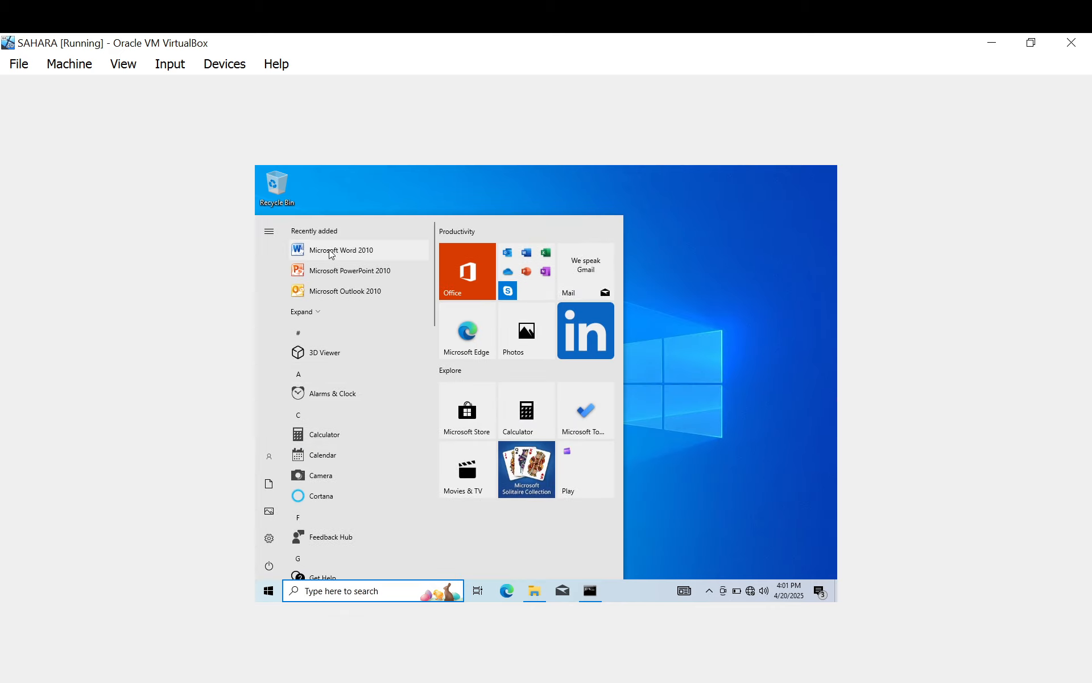
{"action": "left_click", "coordinate": [678, 306]}
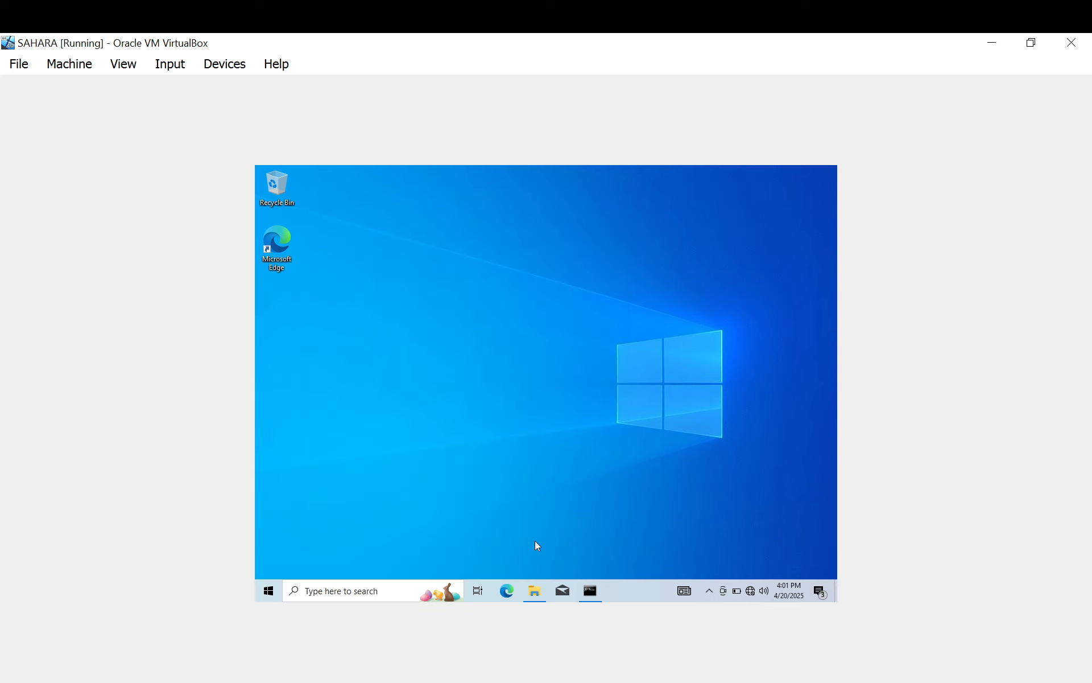
- Create a text document named FILE SAHARA in SAHARA's Documents folder
{"action": "left_click", "coordinate": [538, 591]}
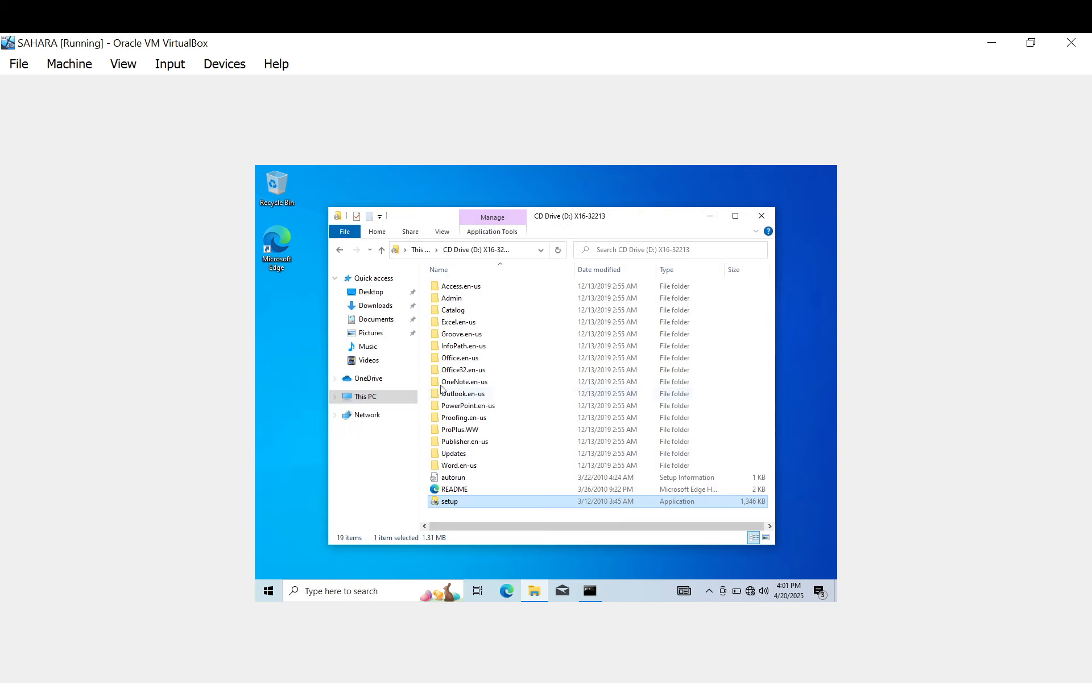
{"action": "left_click", "coordinate": [377, 320]}
{"action": "right_click", "coordinate": [529, 328]}
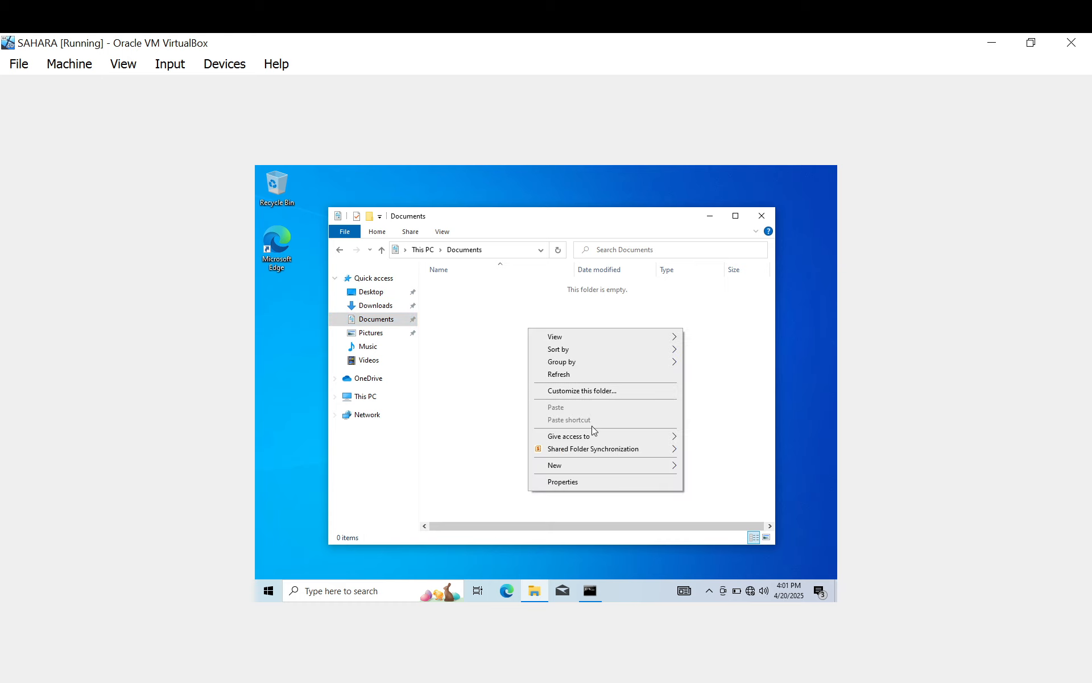
{"action": "mouse_move", "coordinate": [638, 468]}
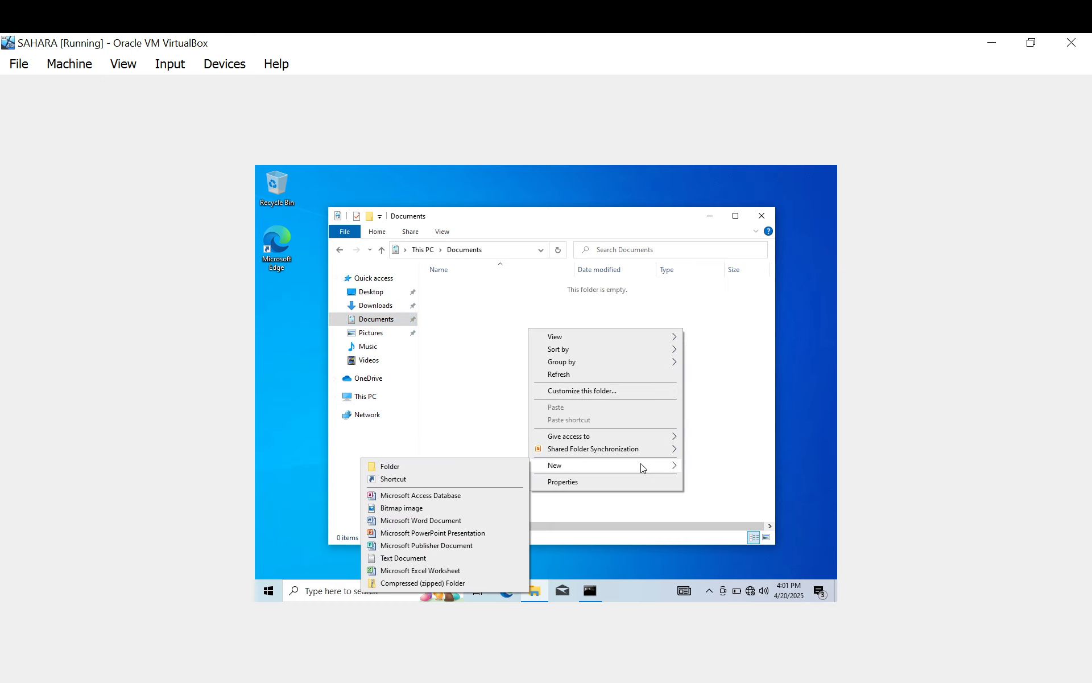
{"action": "left_click", "coordinate": [487, 365]}
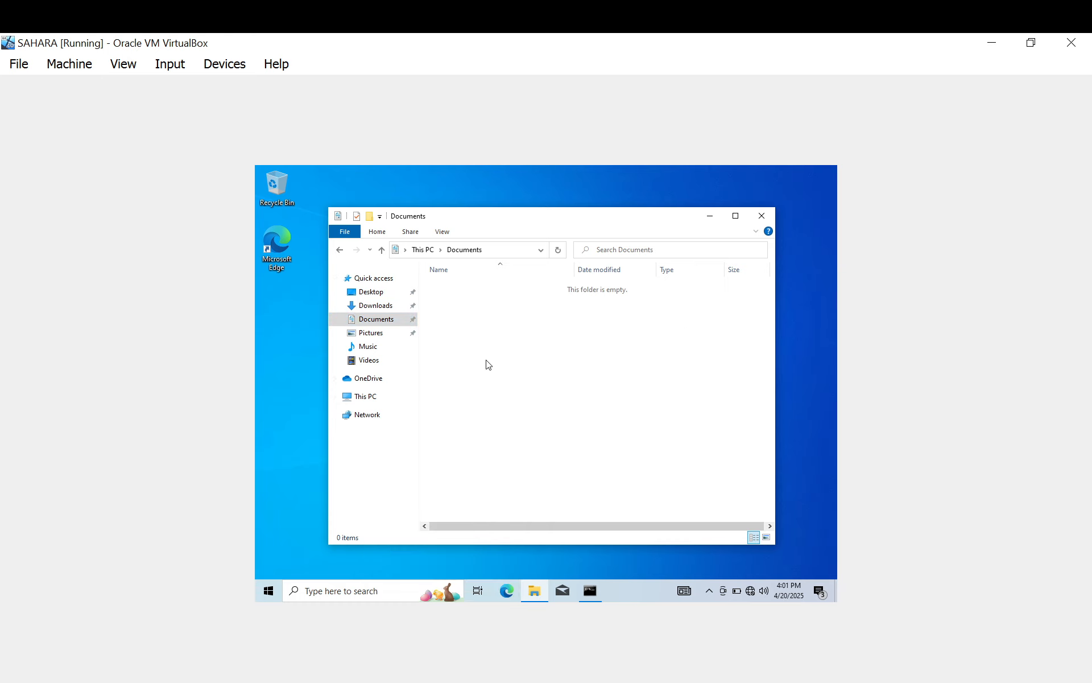
{"action": "right_click", "coordinate": [487, 365]}
{"action": "mouse_move", "coordinate": [562, 500]}
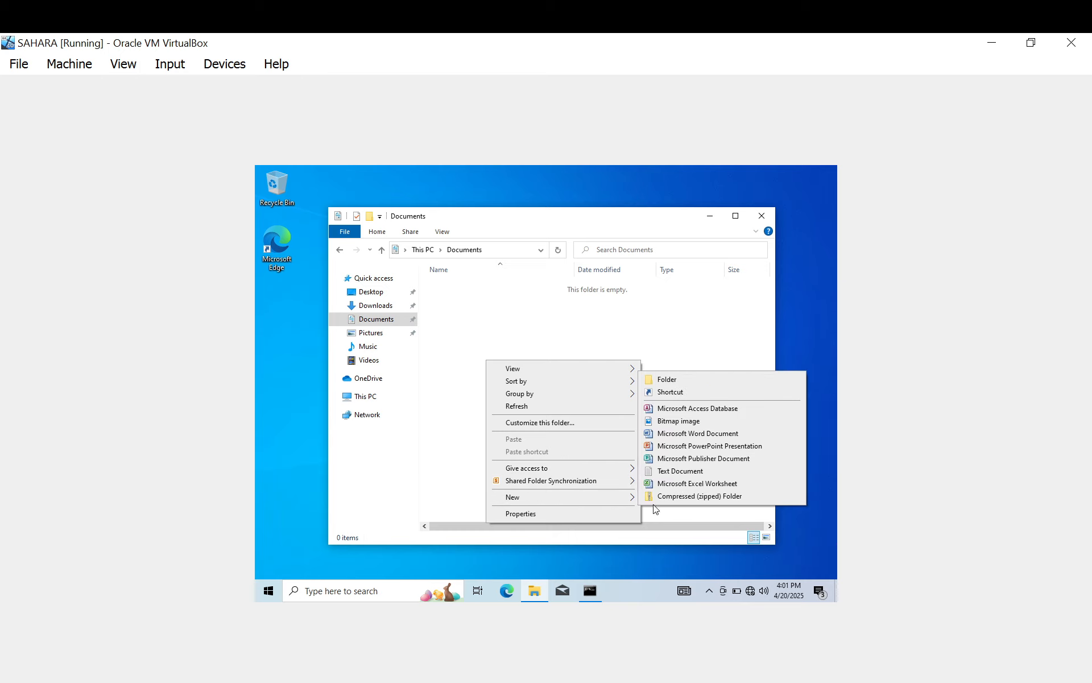
{"action": "left_click", "coordinate": [667, 474]}
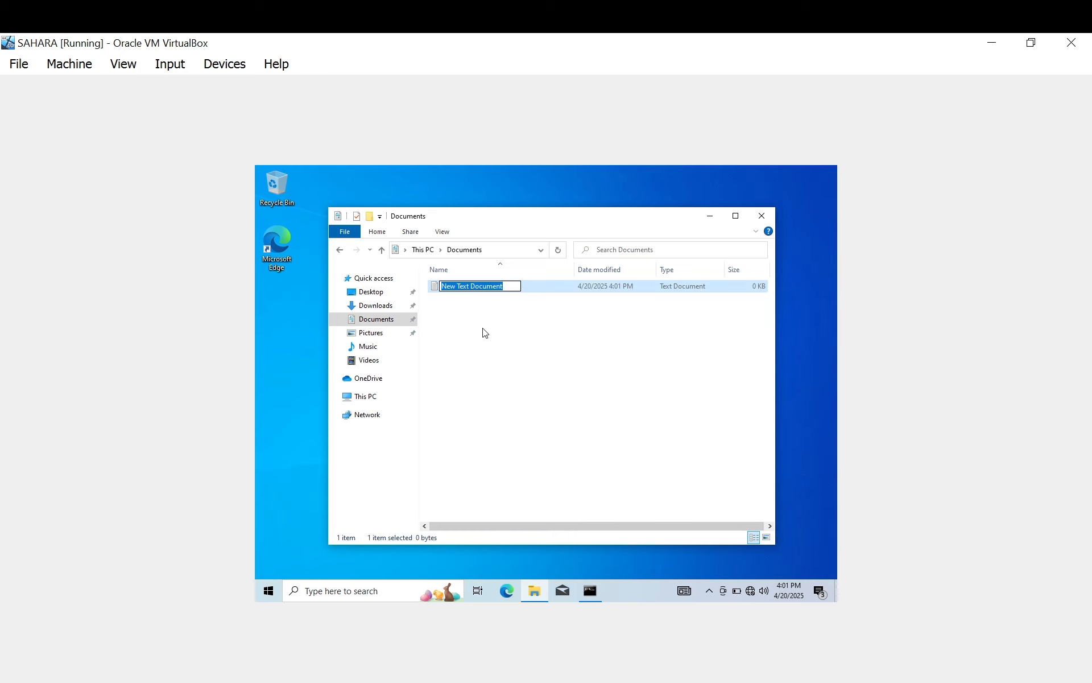
{"action": "type", "text": "FiLE "}
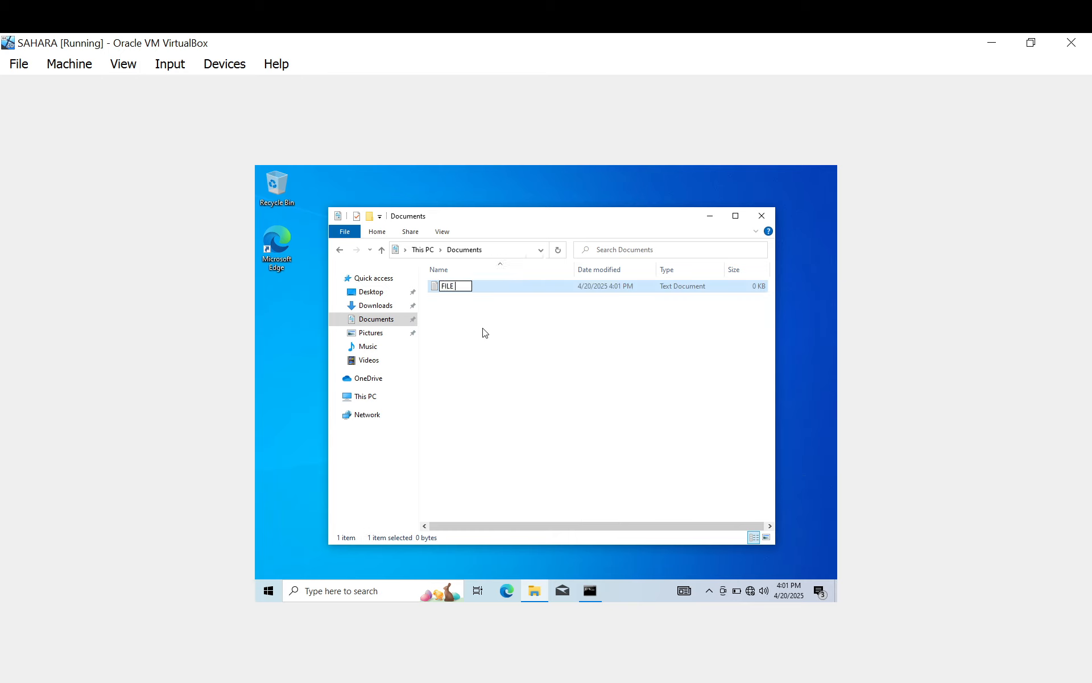
{"action": "type", "text": "SAHARA"}
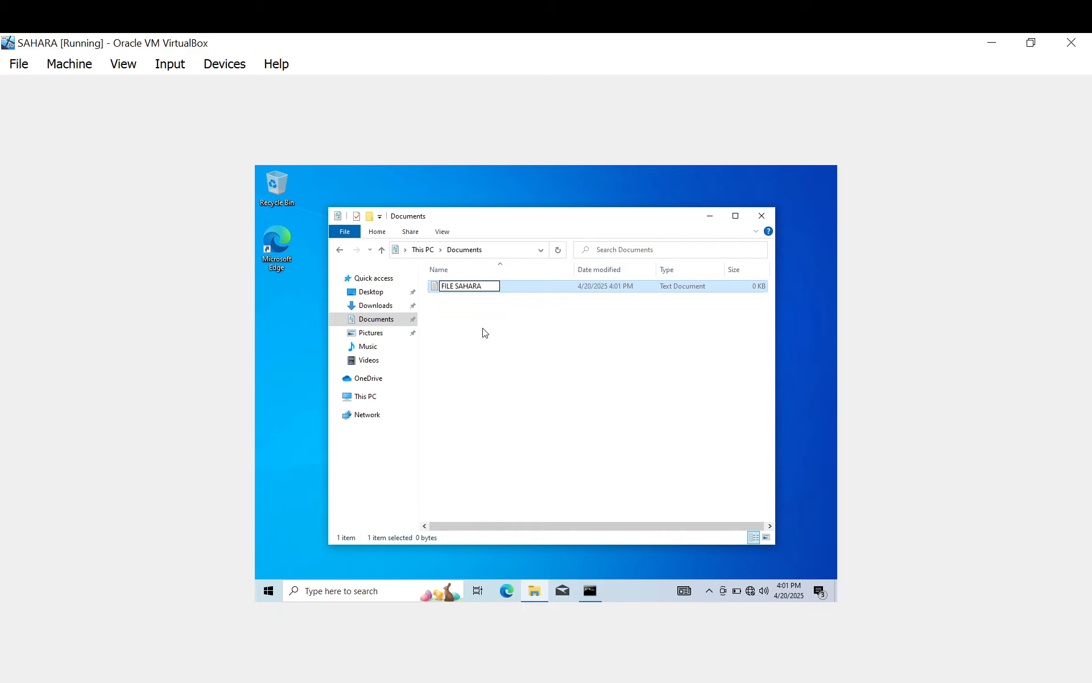
{"action": "left_click", "coordinate": [485, 332]}
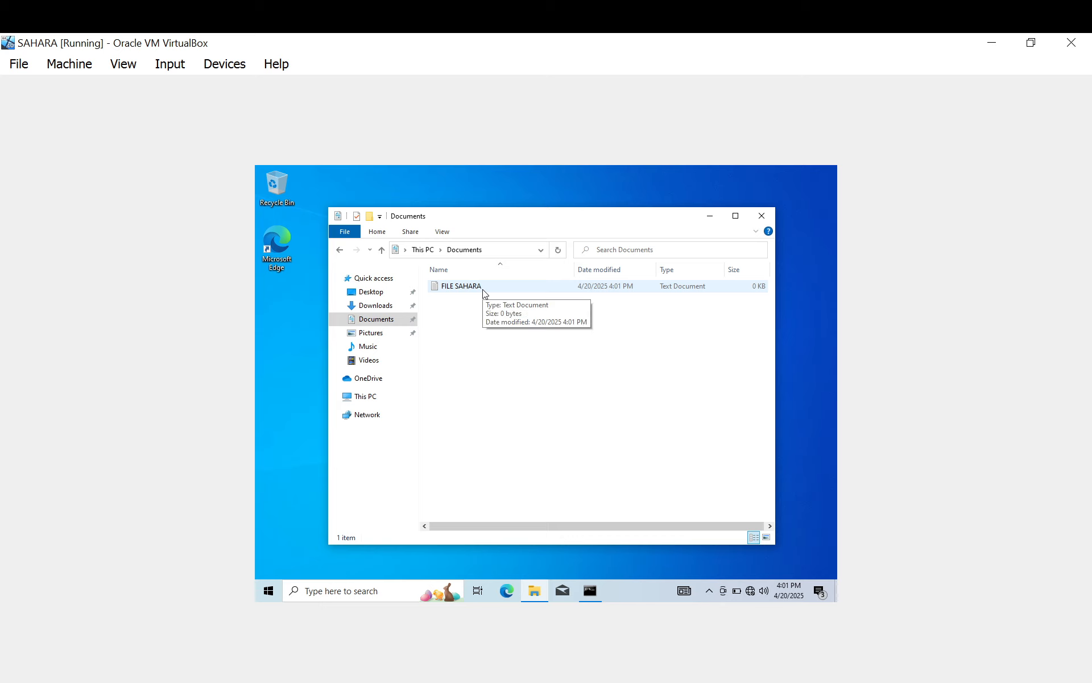
- Open network access for specific people on FILE SAHARA and add Everyone to the sharing list
{"action": "left_click", "coordinate": [483, 288]}
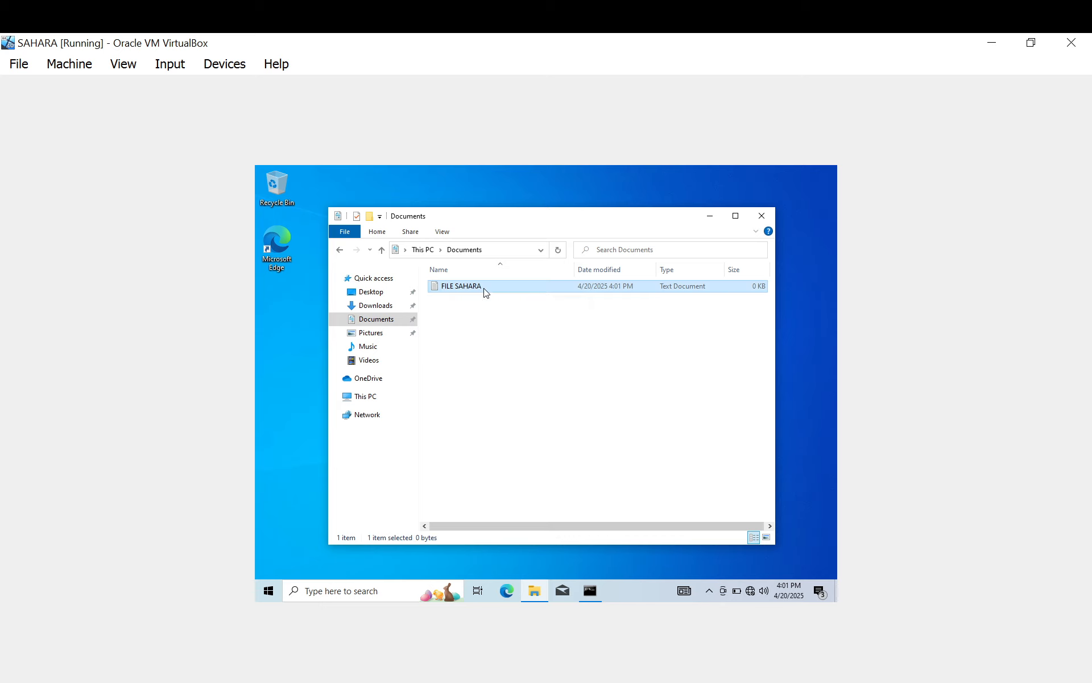
{"action": "right_click", "coordinate": [484, 288]}
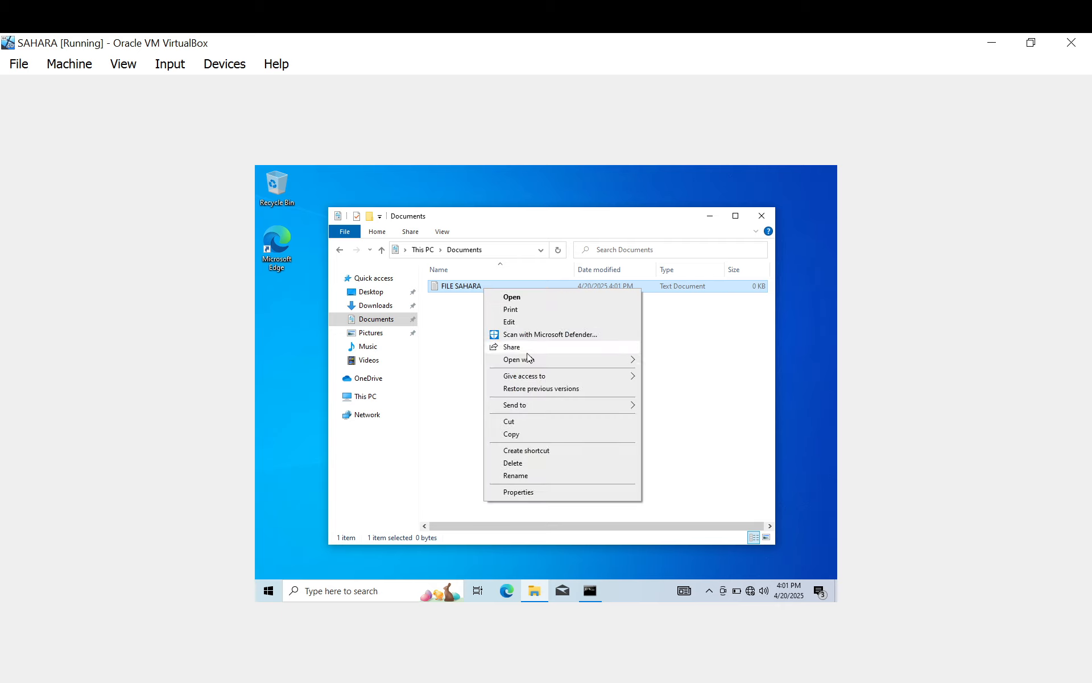
{"action": "mouse_move", "coordinate": [630, 380]}
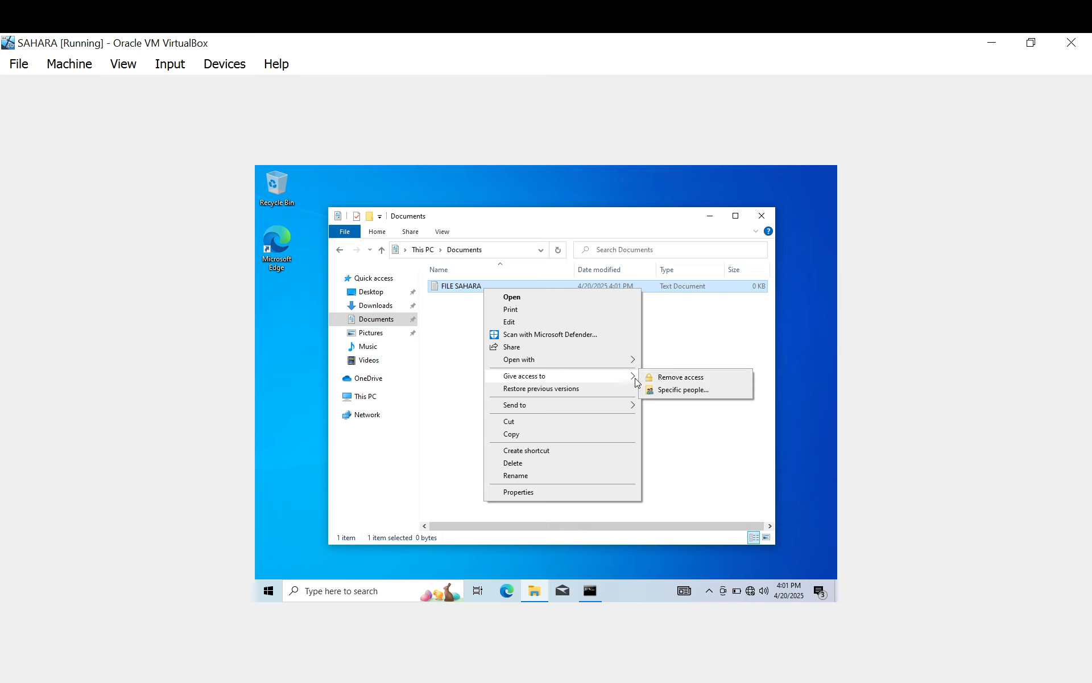
{"action": "left_click", "coordinate": [673, 393]}
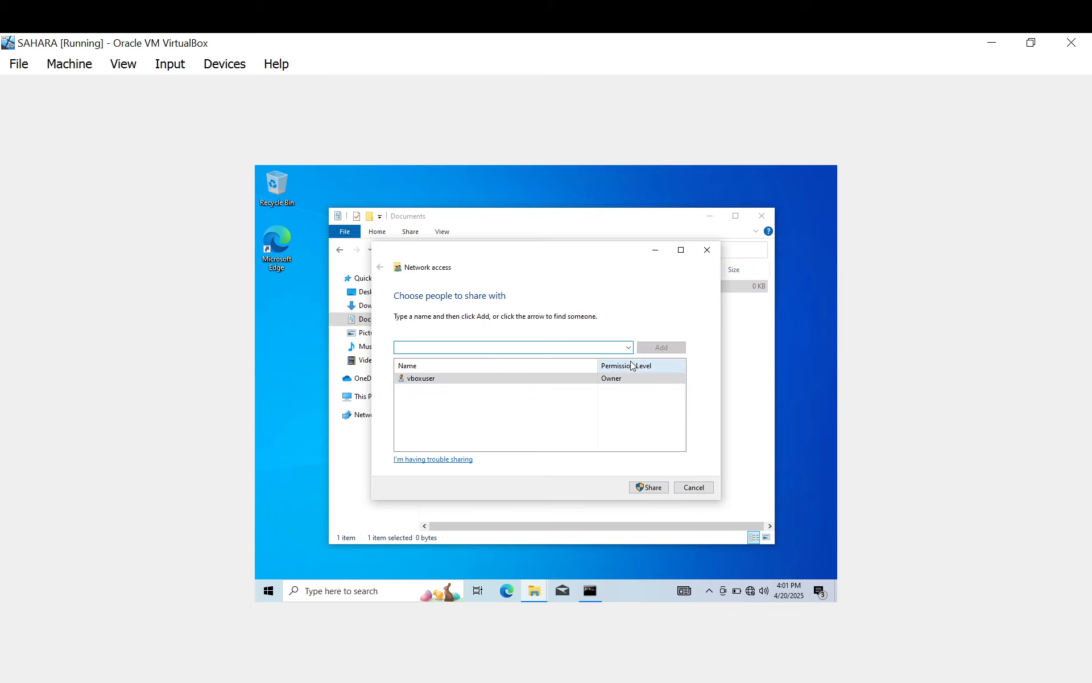
{"action": "left_click", "coordinate": [629, 348]}
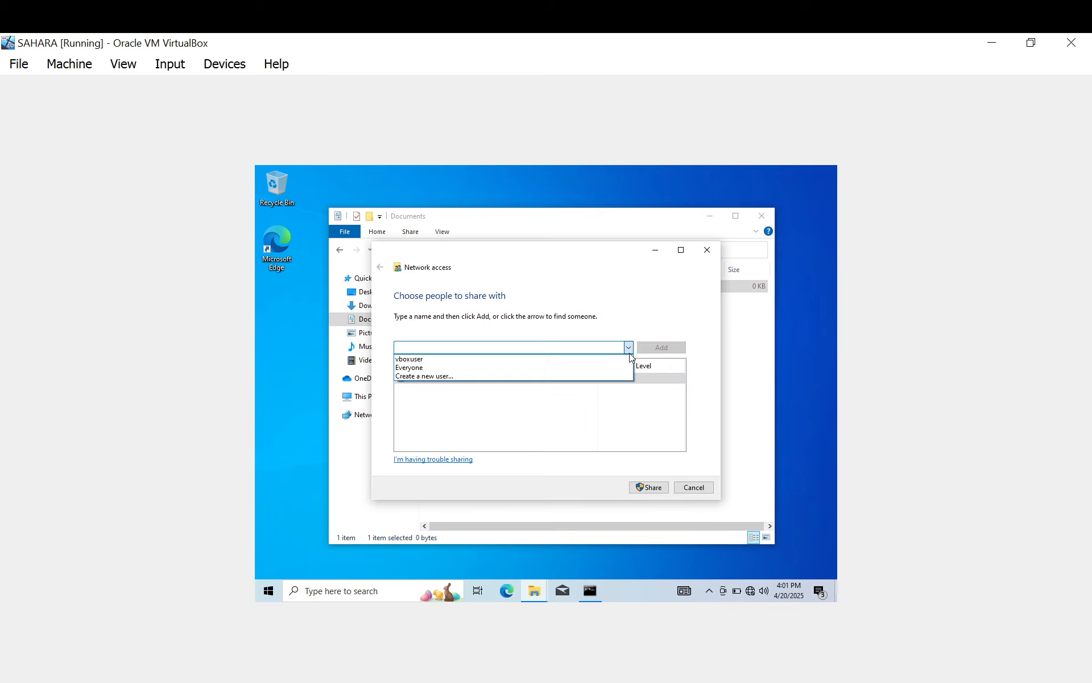
{"action": "left_click", "coordinate": [580, 368]}
{"action": "left_click", "coordinate": [648, 349]}
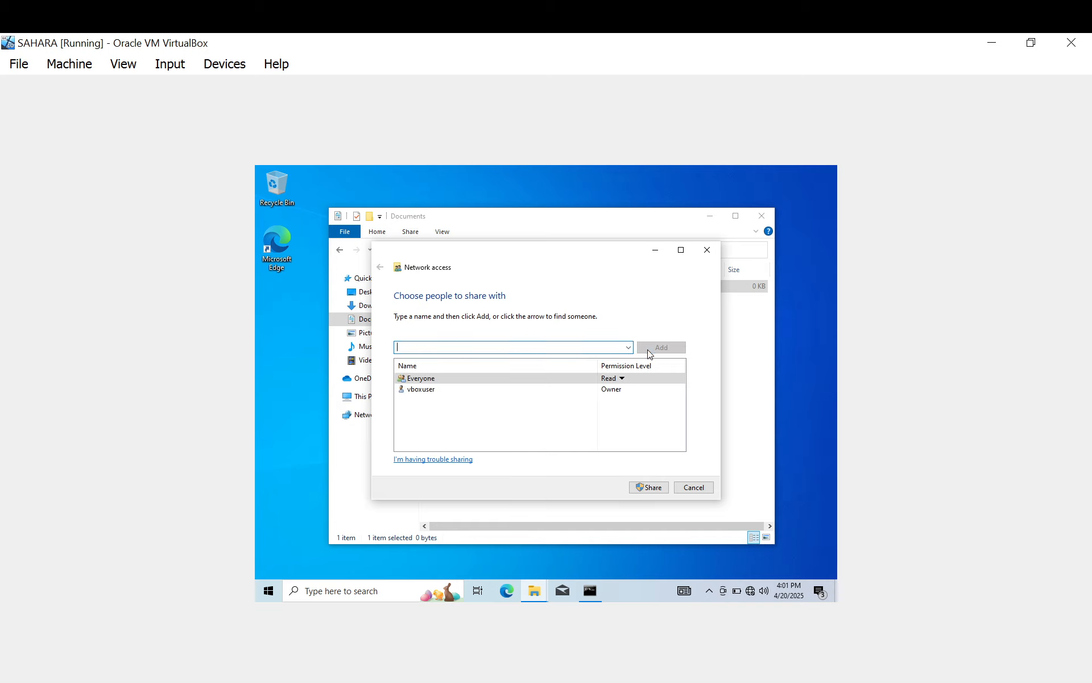
- Give Everyone Read/Write permission, share FILE SAHARA, and close the sharing dialog and File Explorer
{"action": "left_click", "coordinate": [621, 378]}
{"action": "left_click", "coordinate": [654, 392]}
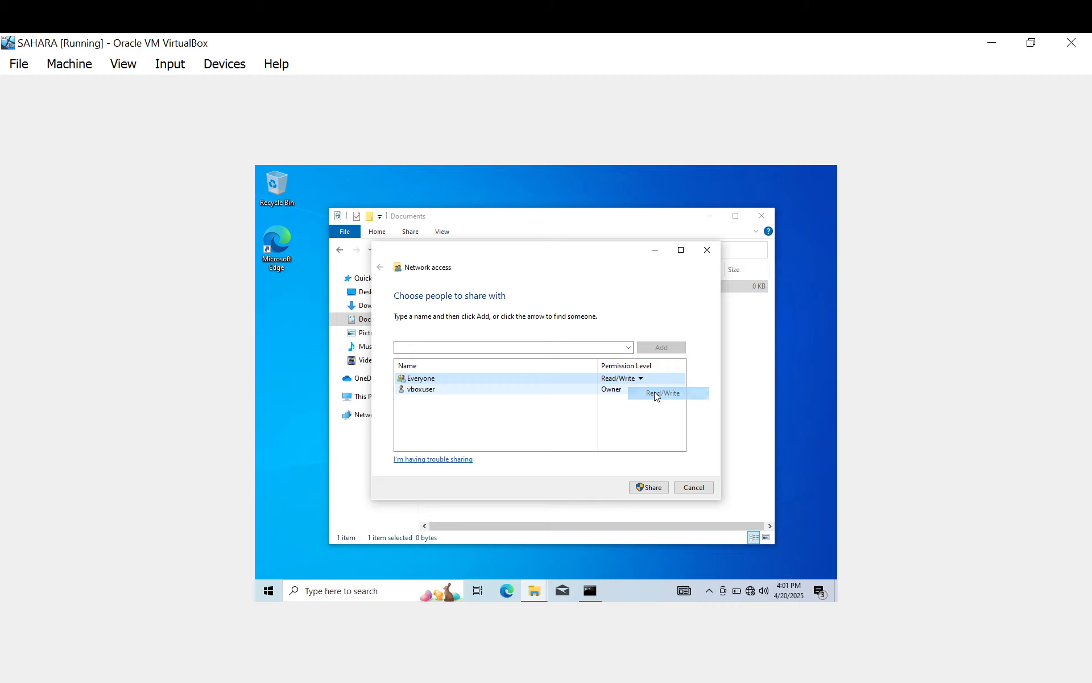
{"action": "left_click", "coordinate": [655, 488]}
{"action": "left_click", "coordinate": [654, 486]}
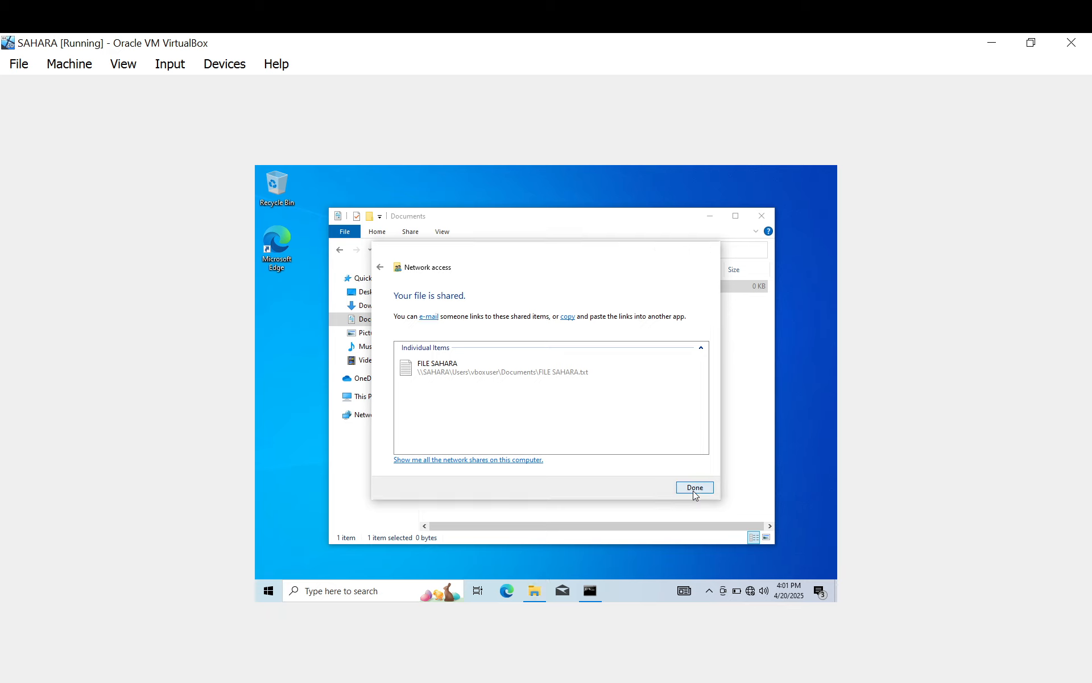
{"action": "left_click", "coordinate": [693, 490]}
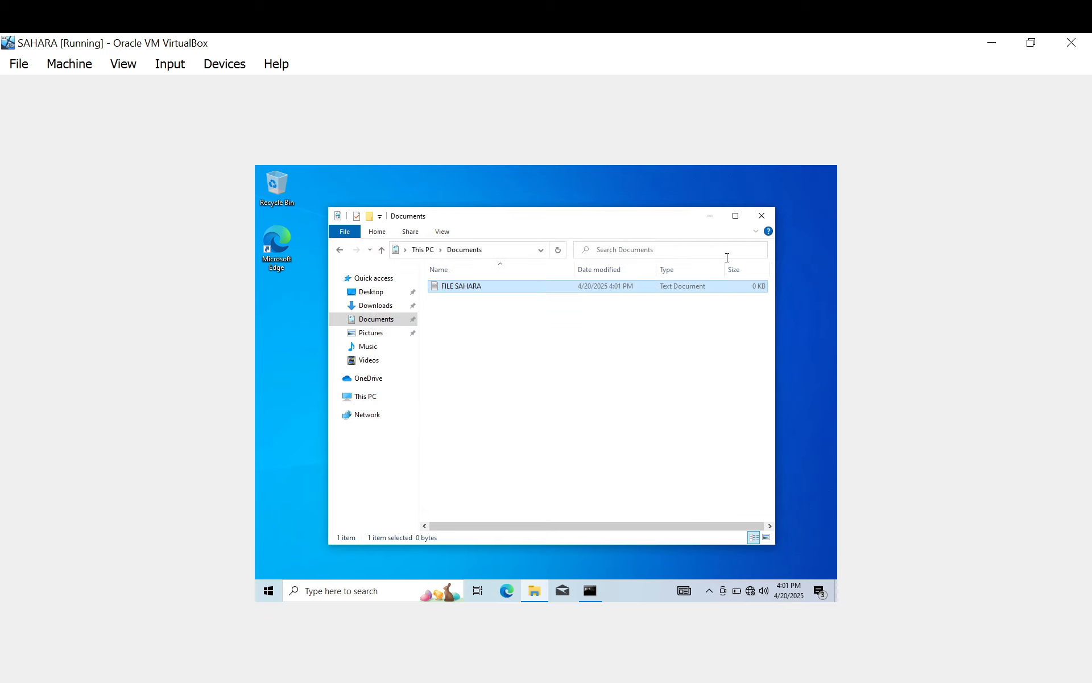
{"action": "left_click", "coordinate": [762, 216]}
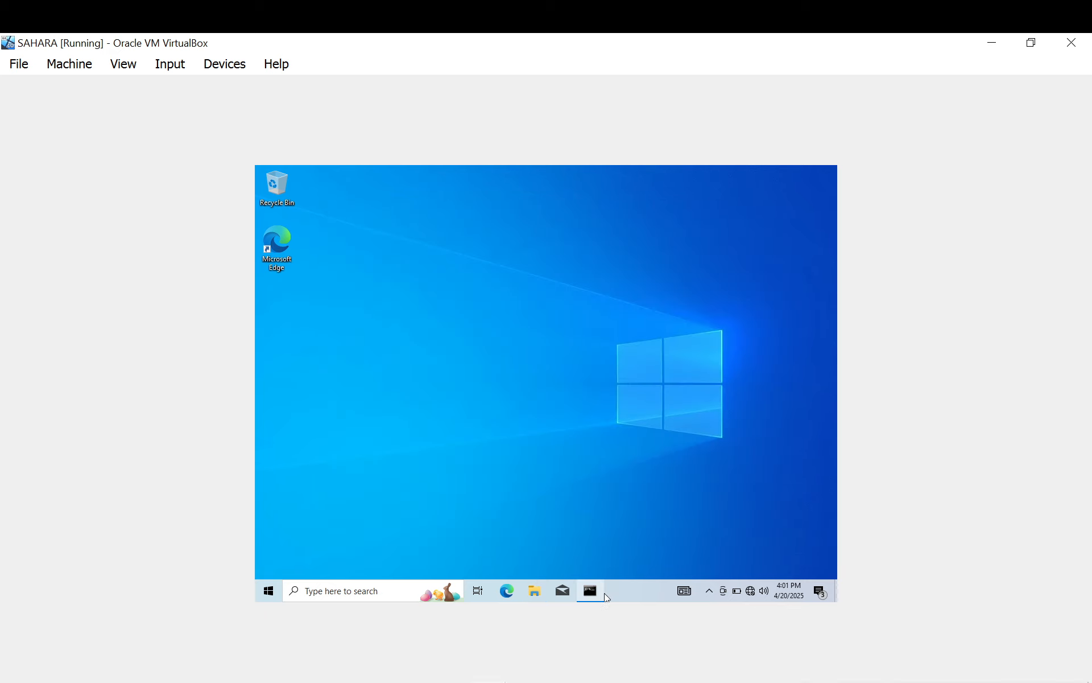
- Switch to the PC A virtual machine and minimize its Command Prompt window
{"action": "left_click", "coordinate": [991, 42]}
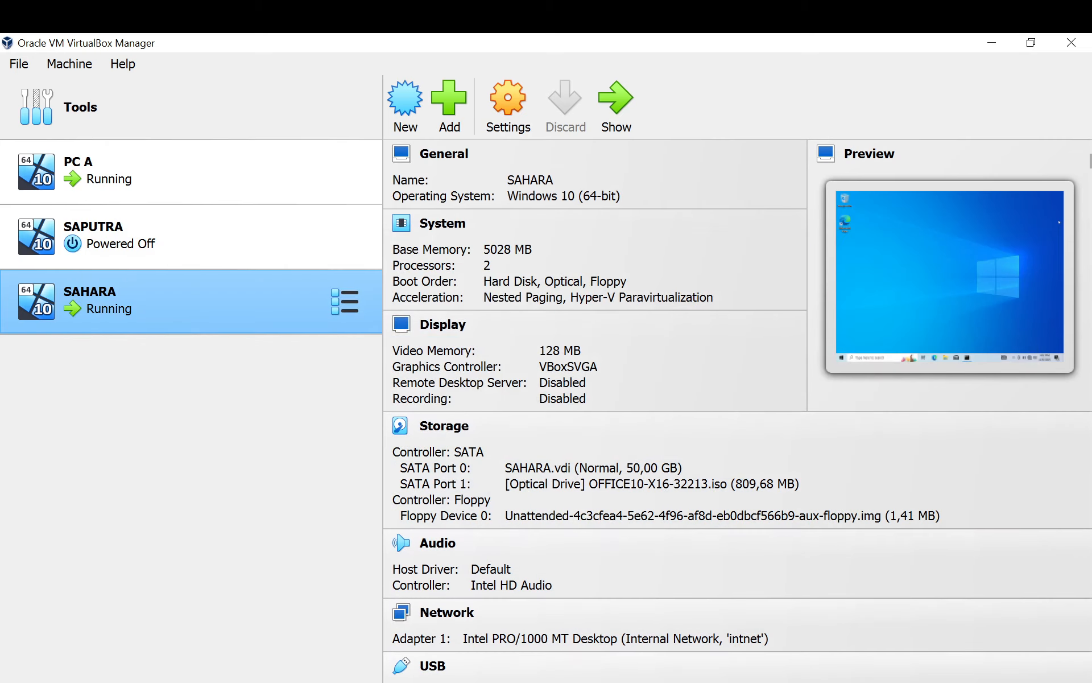
{"action": "mouse_move", "coordinate": [488, 682]}
{"action": "left_click", "coordinate": [441, 633]}
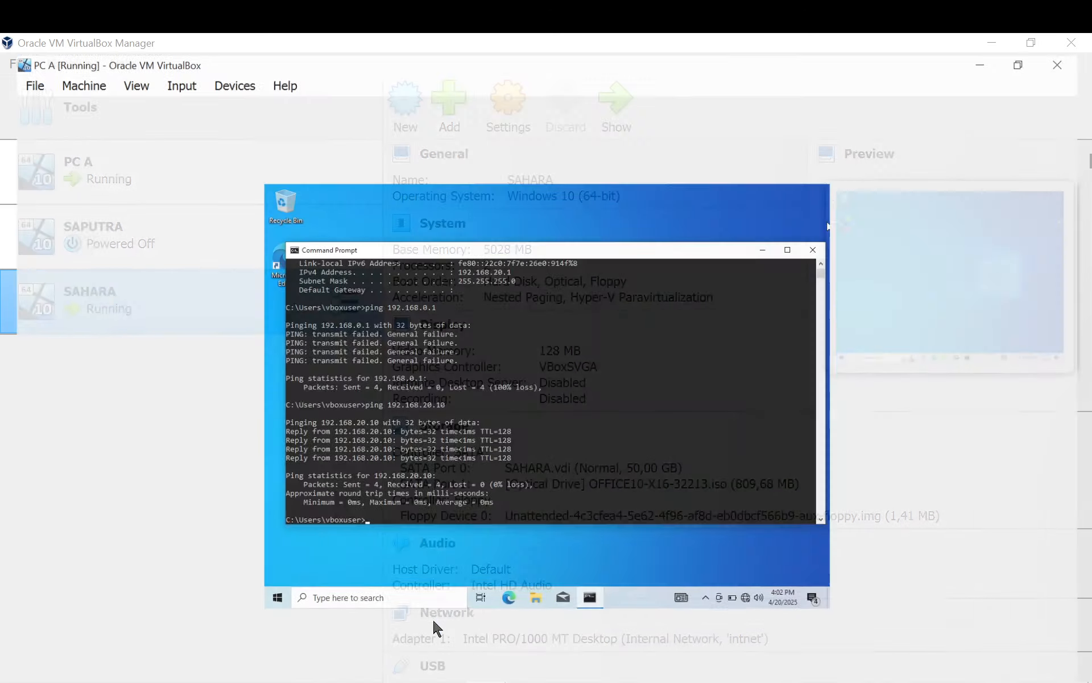
{"action": "left_click", "coordinate": [770, 232]}
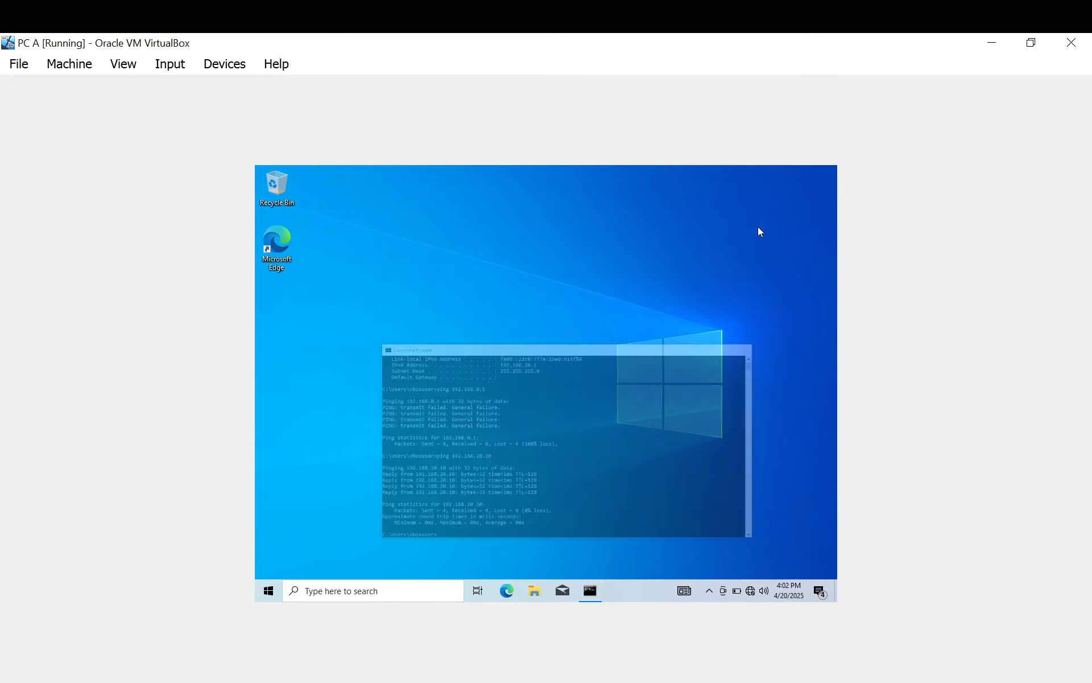
- Browse the network in File Explorer to SAHARA and open the Documents folder under Users, vboxuser
{"action": "left_click", "coordinate": [541, 594]}
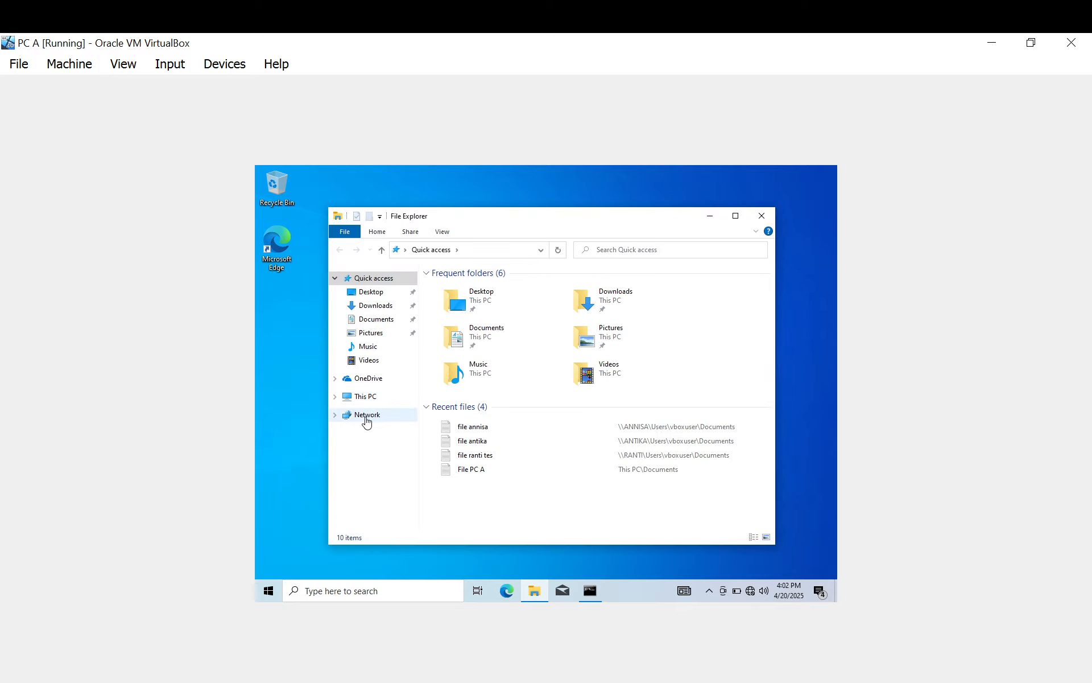
{"action": "left_click", "coordinate": [368, 417]}
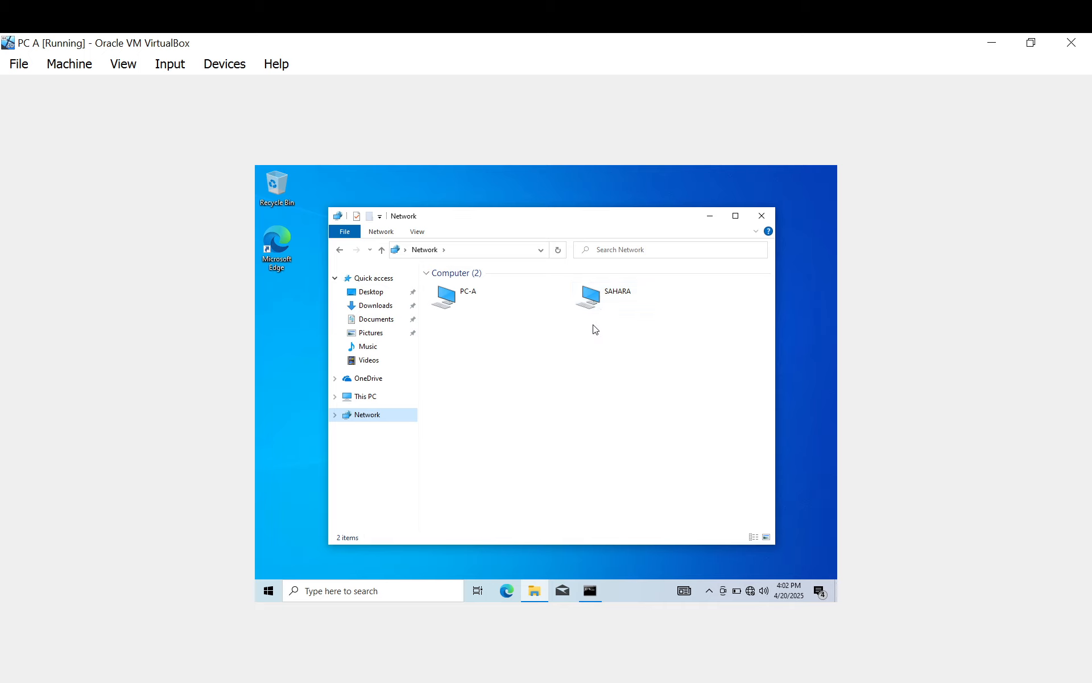
{"action": "double_click", "coordinate": [599, 308]}
{"action": "left_click", "coordinate": [456, 283]}
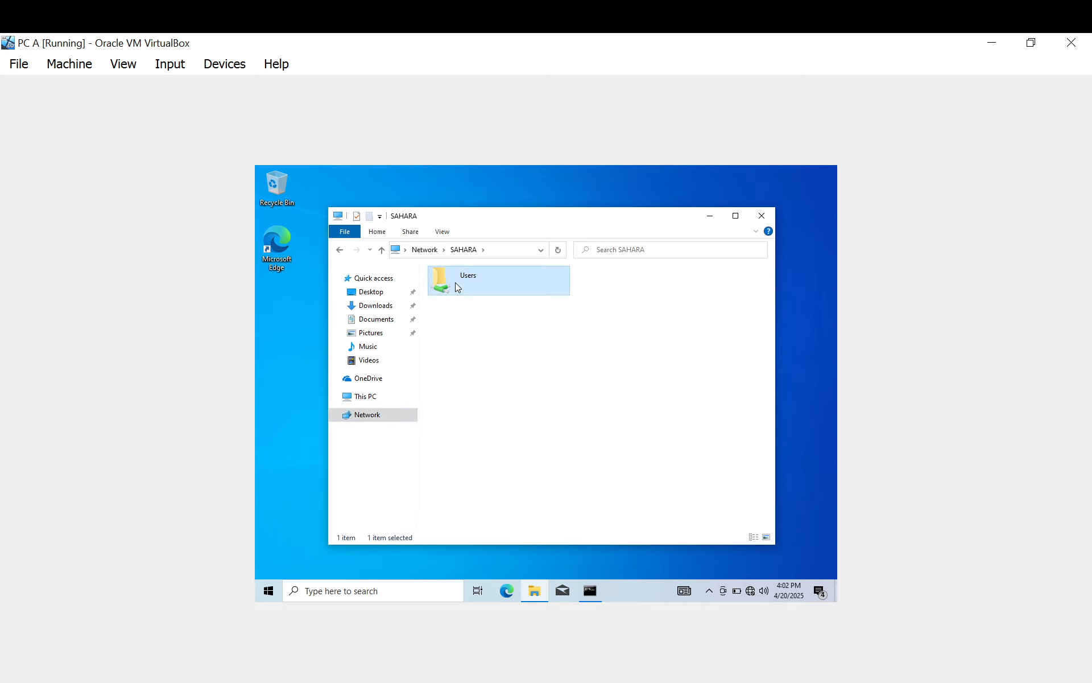
{"action": "double_click", "coordinate": [455, 283]}
{"action": "double_click", "coordinate": [454, 285]}
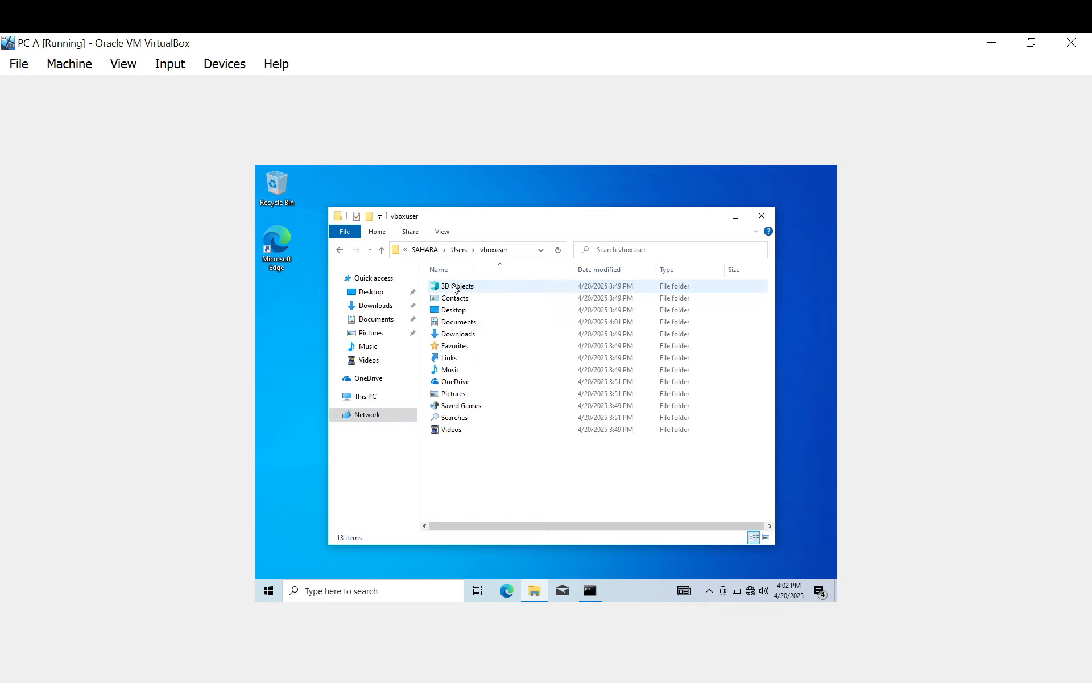
{"action": "double_click", "coordinate": [459, 322]}
- Rename the shared text document FILE SAHARA as FILE SAHARA edit
{"action": "left_click", "coordinate": [462, 289]}
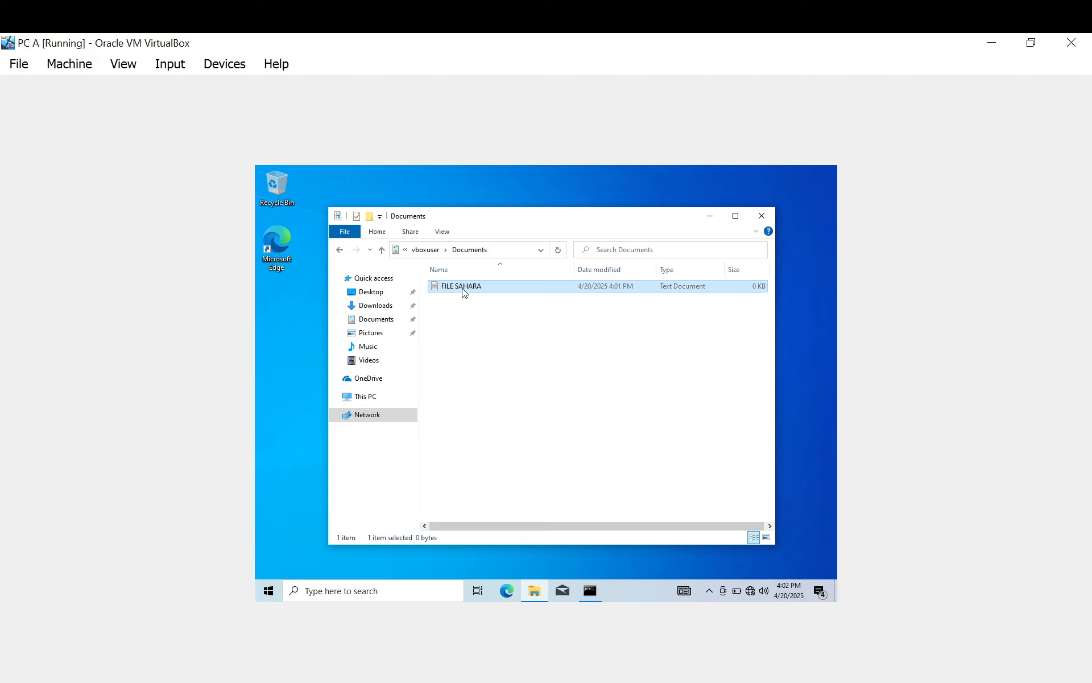
{"action": "left_click", "coordinate": [493, 284]}
{"action": "type", "text": "e"}
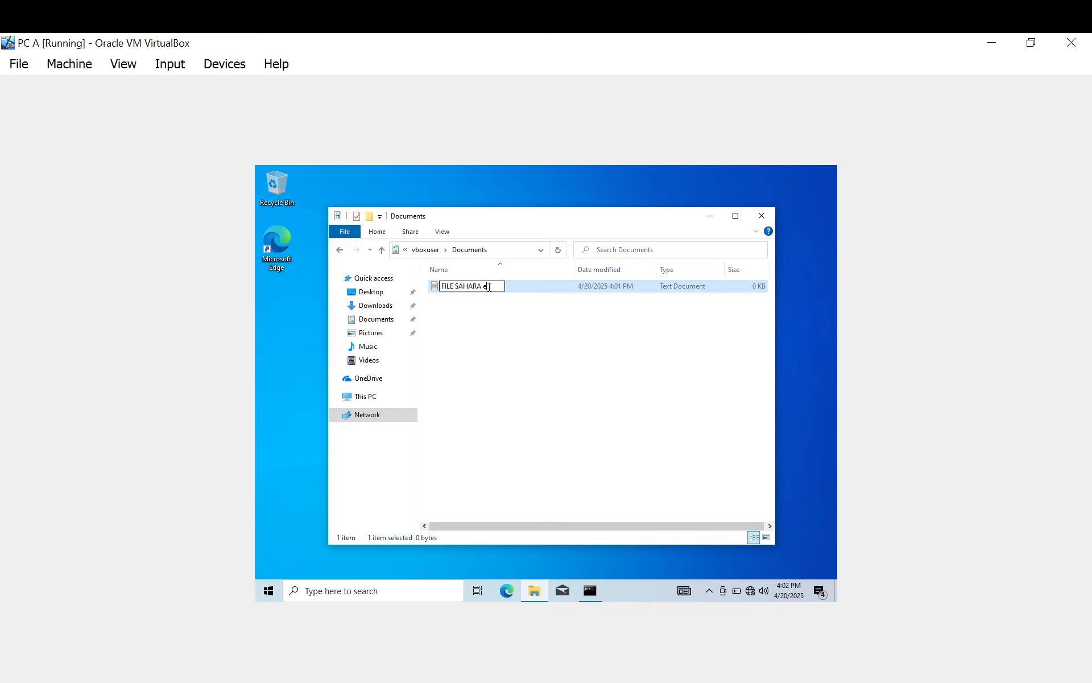
{"action": "type", "text": "c"}
{"action": "key", "text": "Return"}
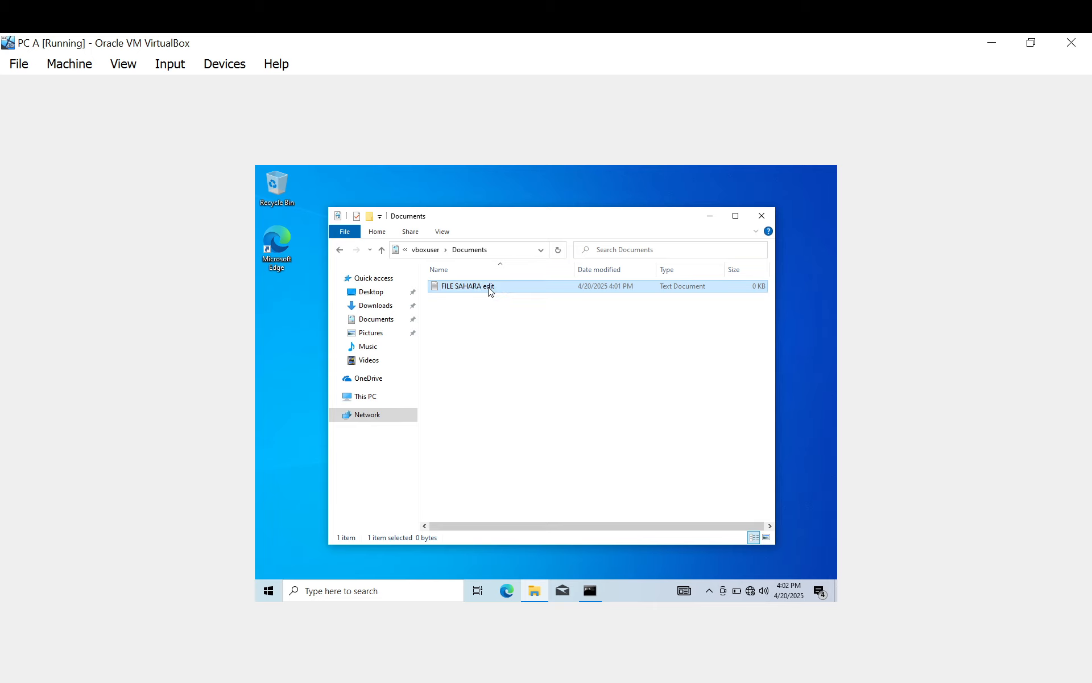